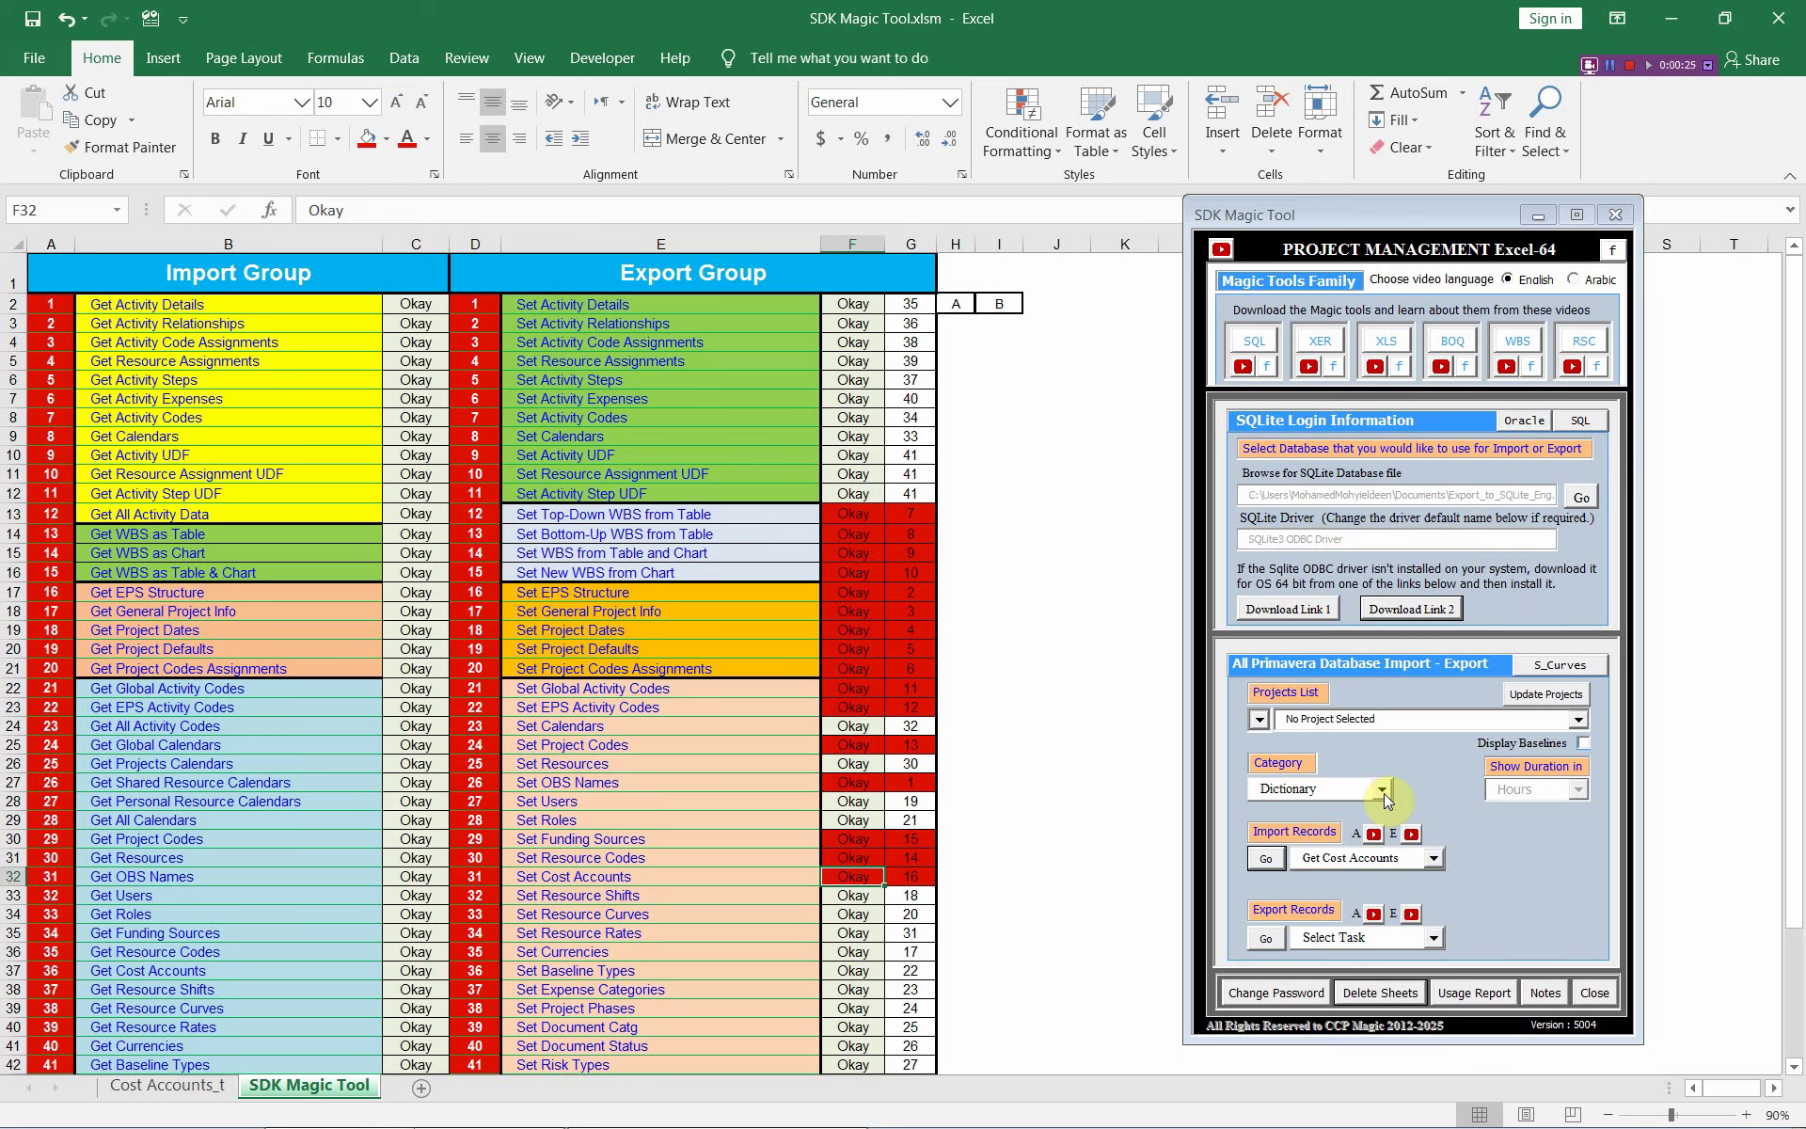
- Run the Get Cost Accounts import from the Dictionary category and dismiss the resulting message
left_click(1383, 791)
left_click(1369, 851)
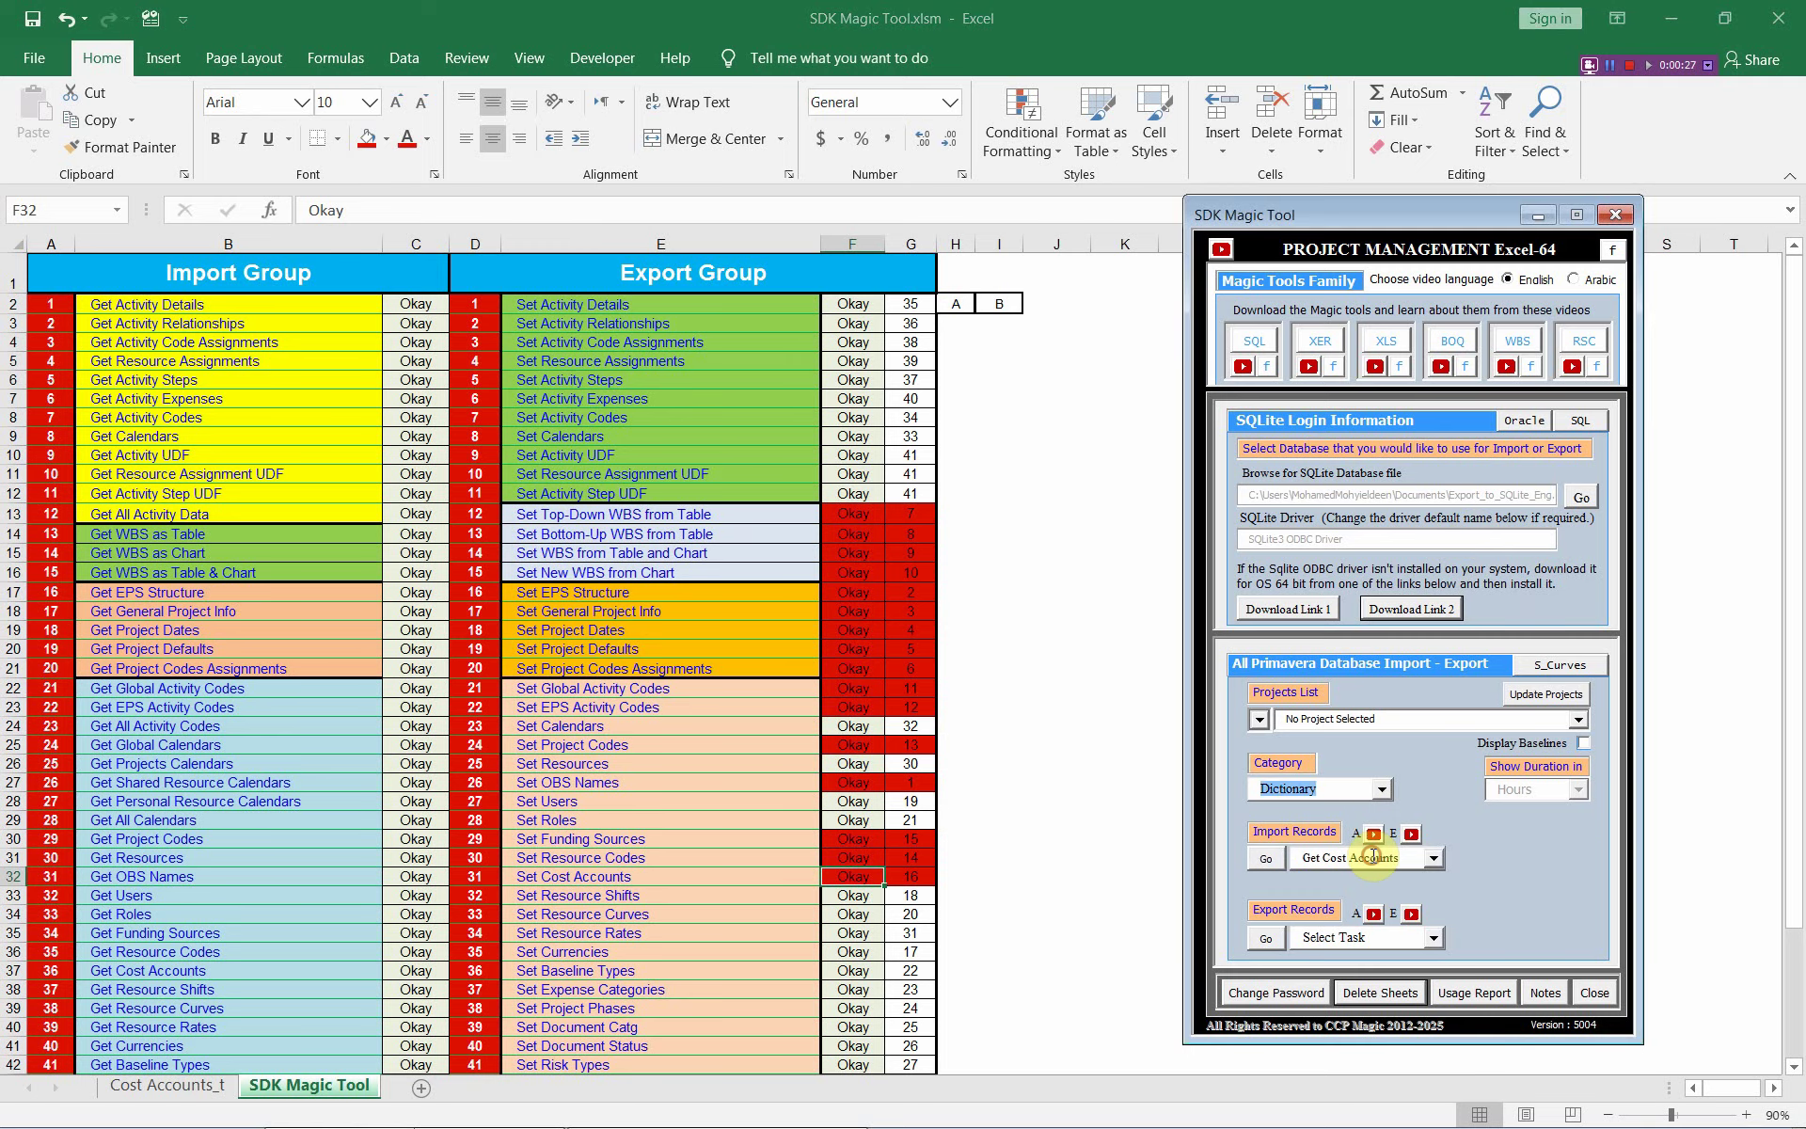
left_click(1431, 858)
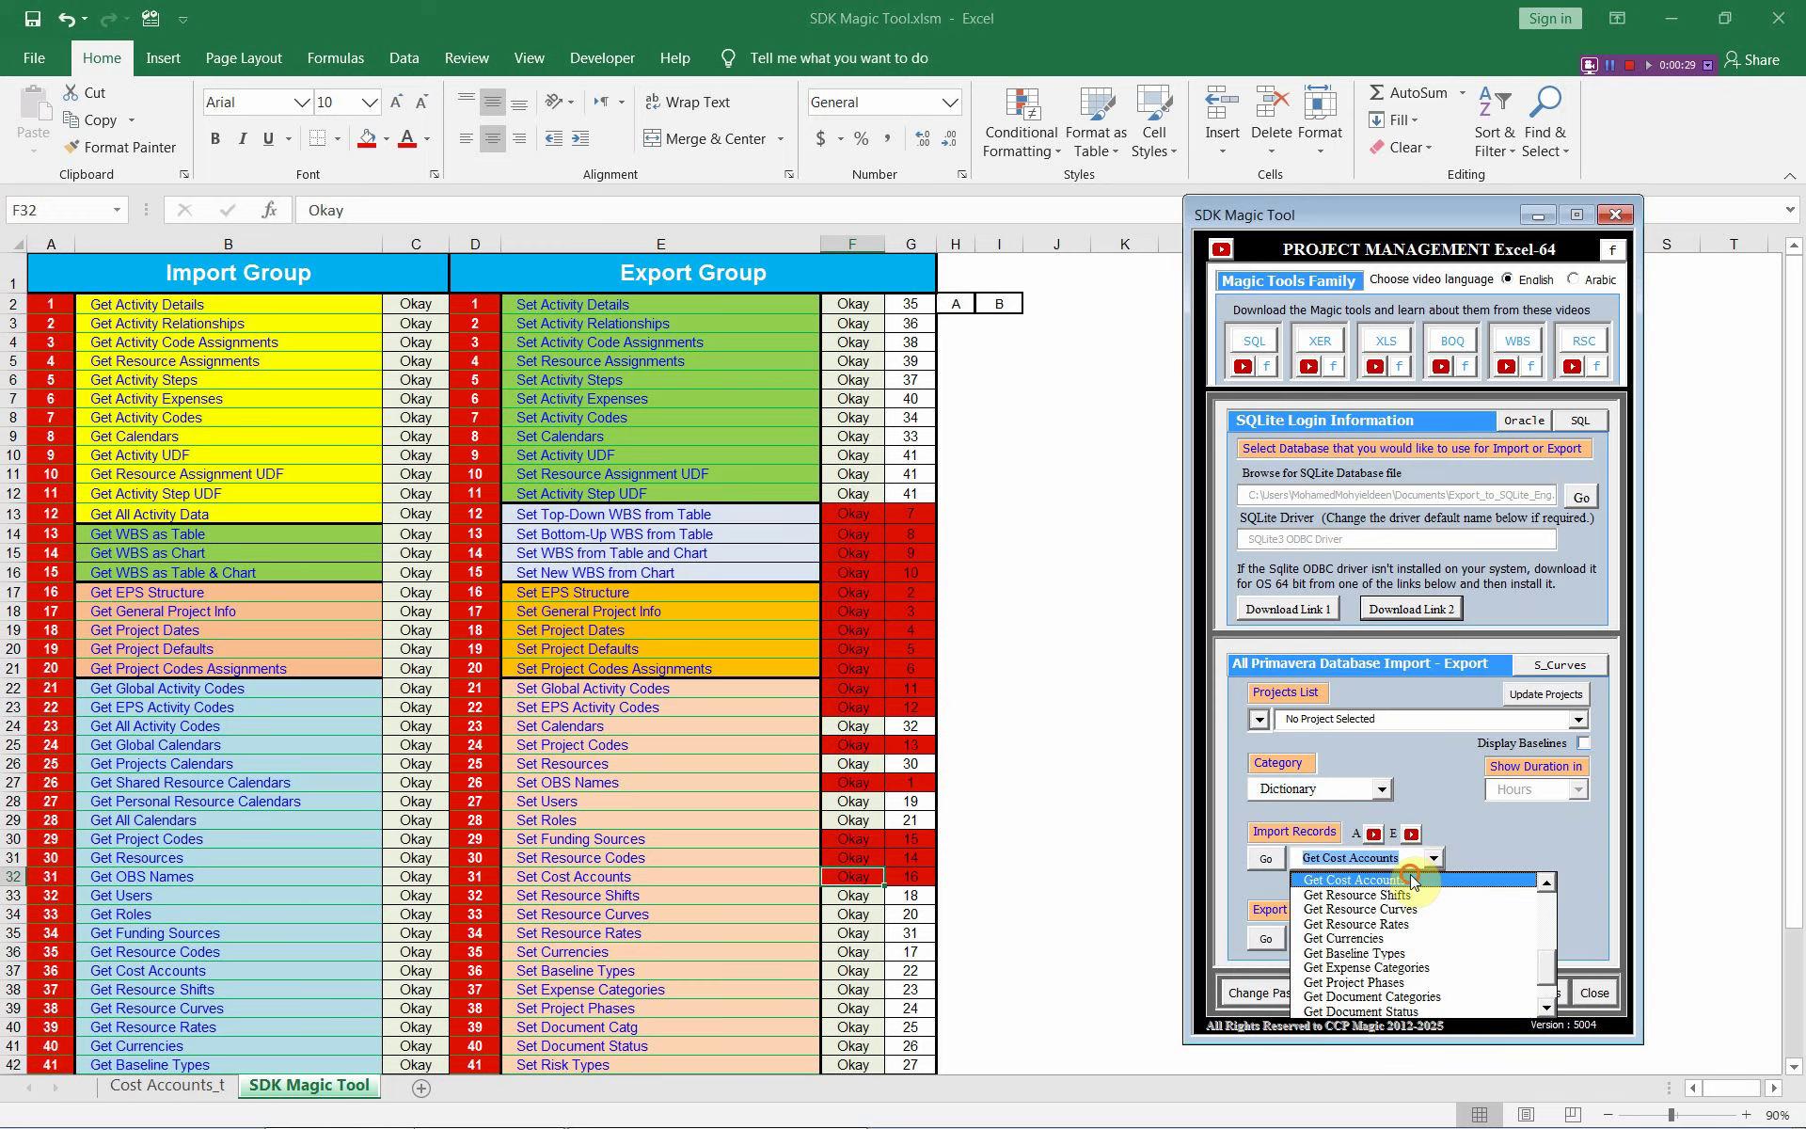
left_click(1407, 879)
left_click(1267, 860)
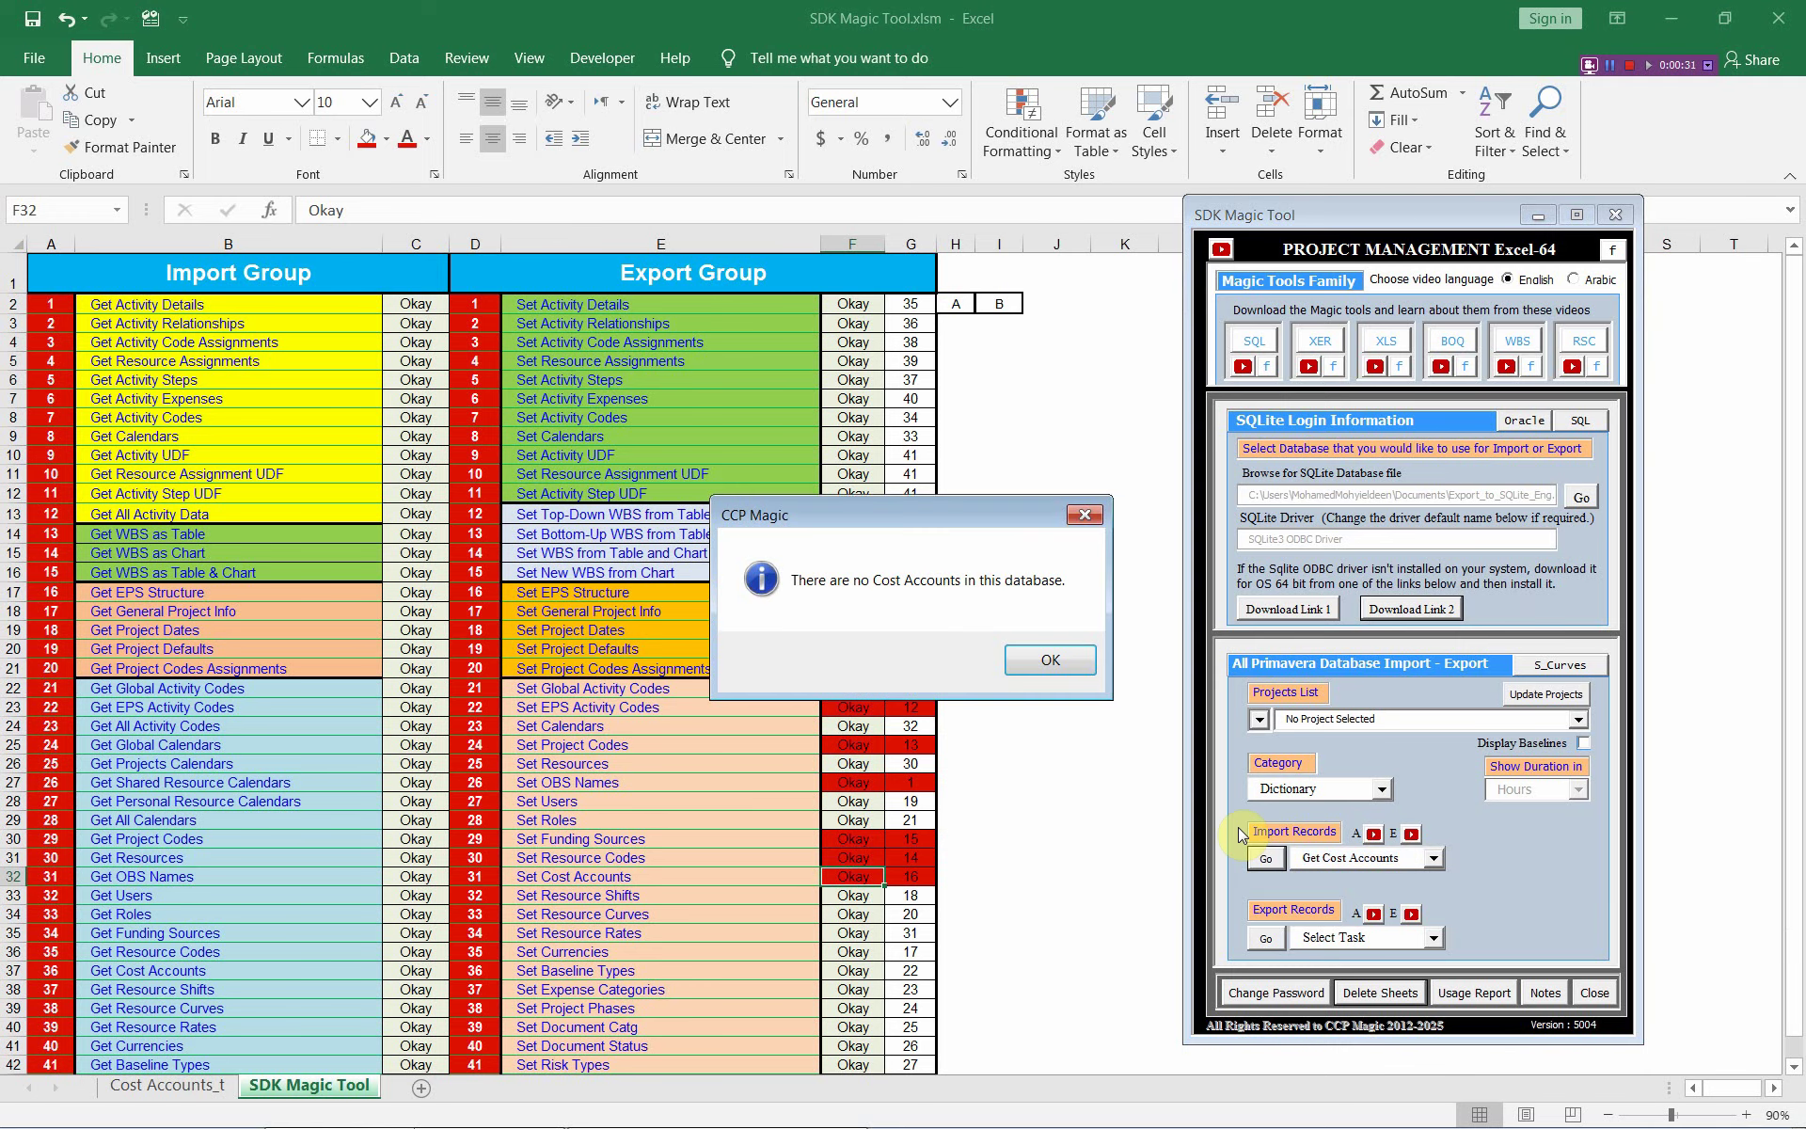
left_click(1025, 662)
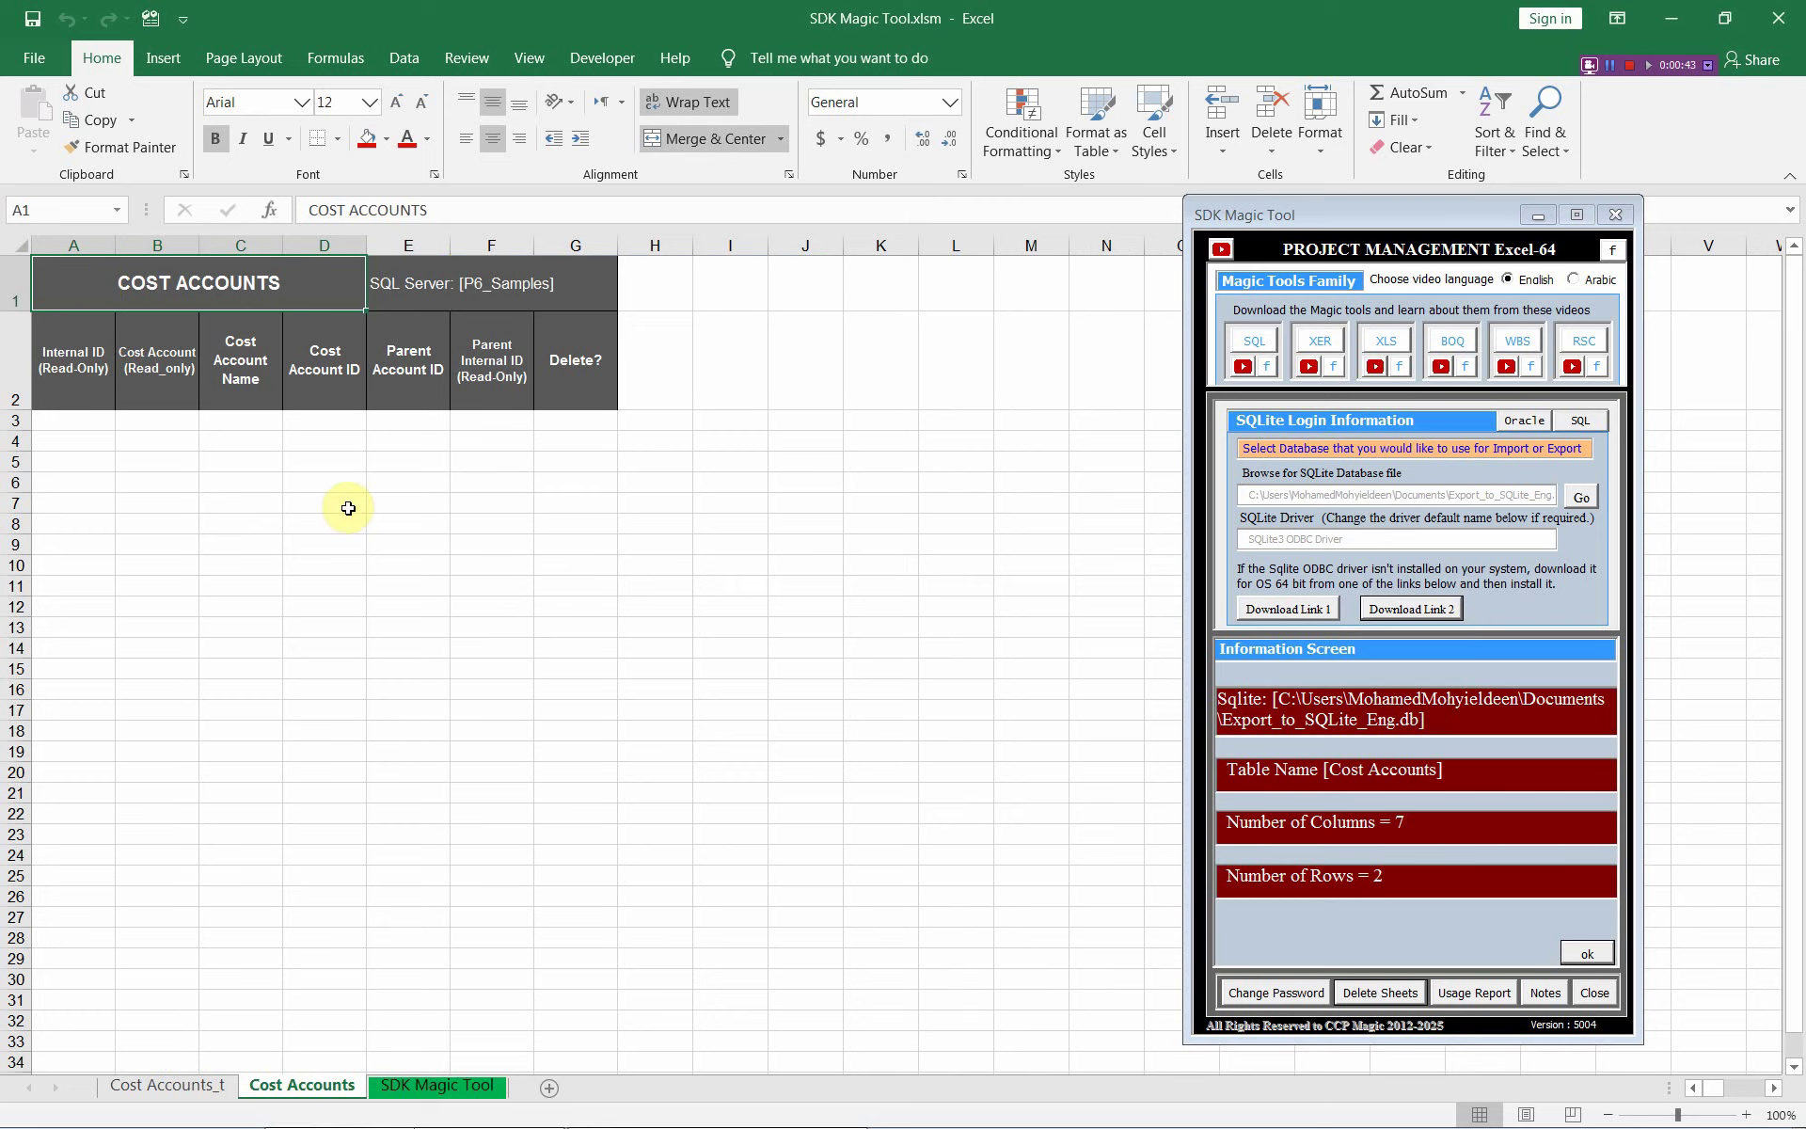
- Switch to Primavera P6, check the enterprise Cost Accounts list, close it and return to Excel
key("alt+Tab")
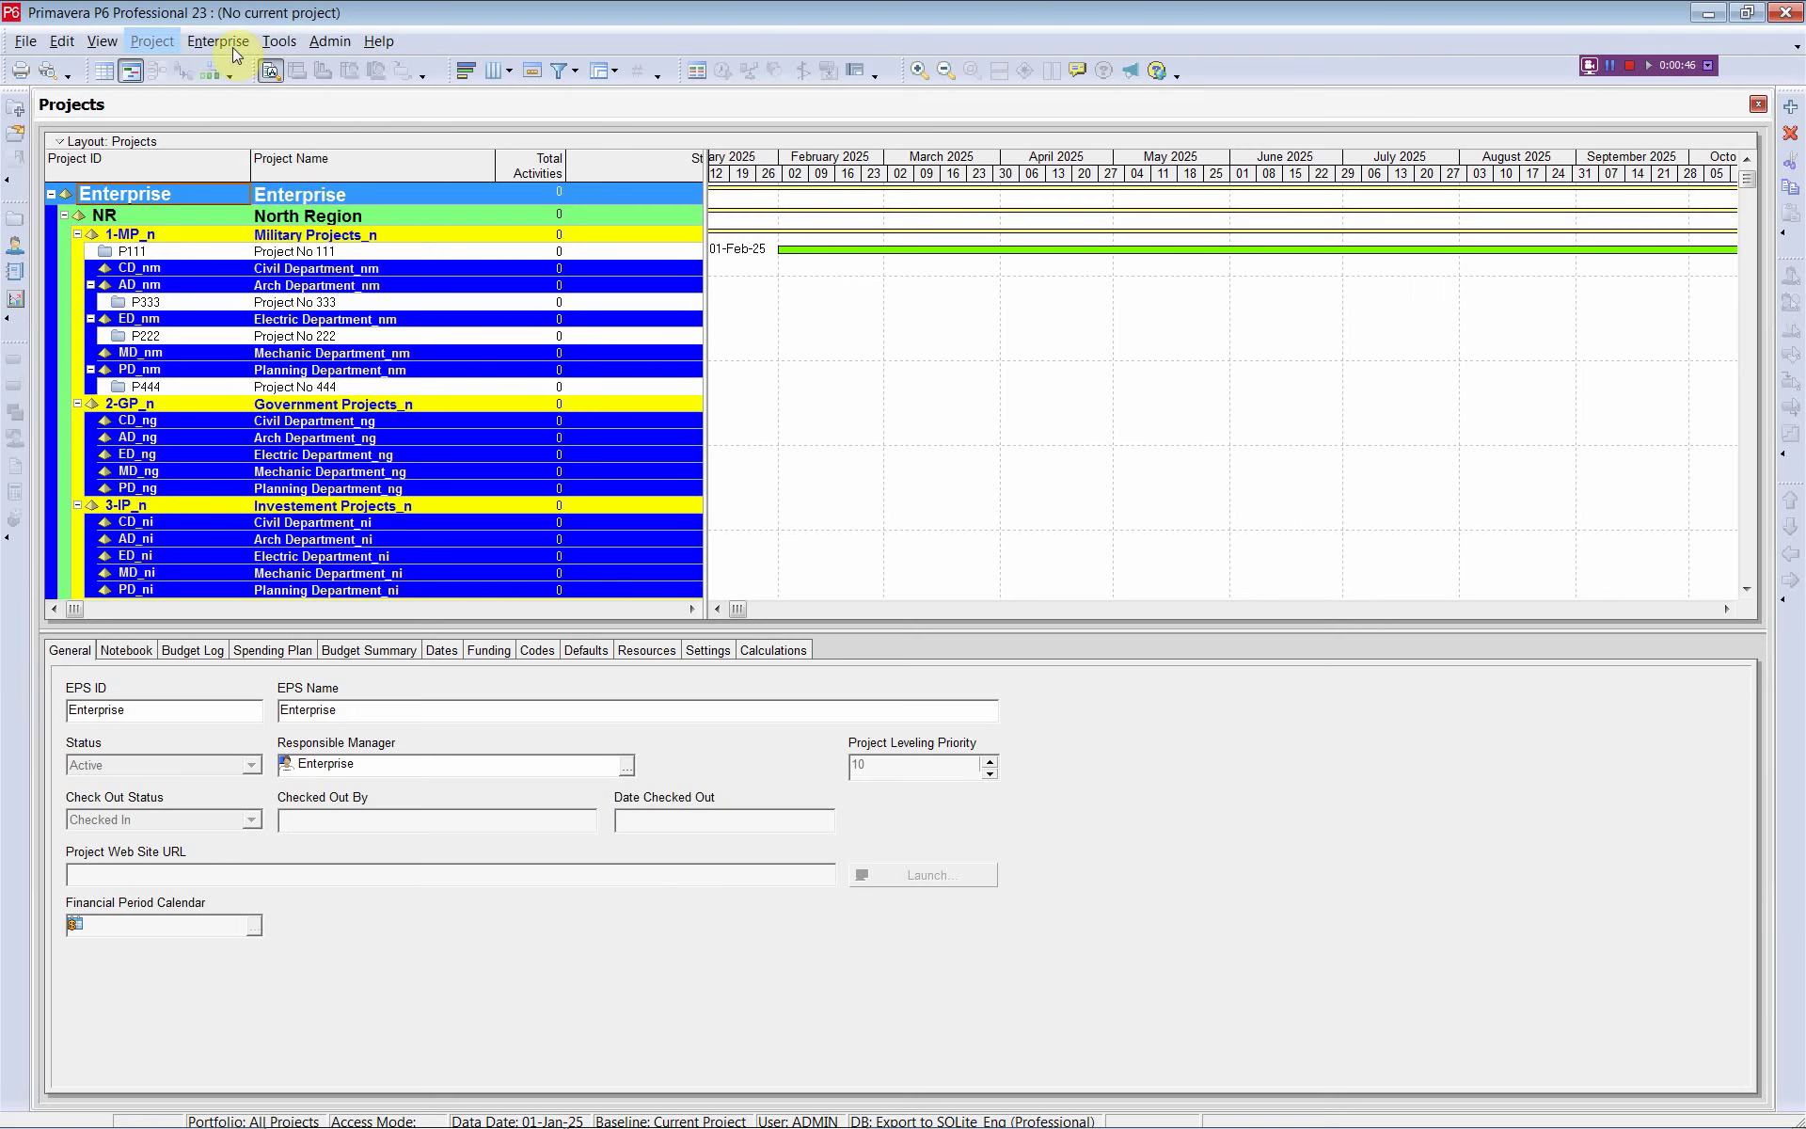
left_click(233, 47)
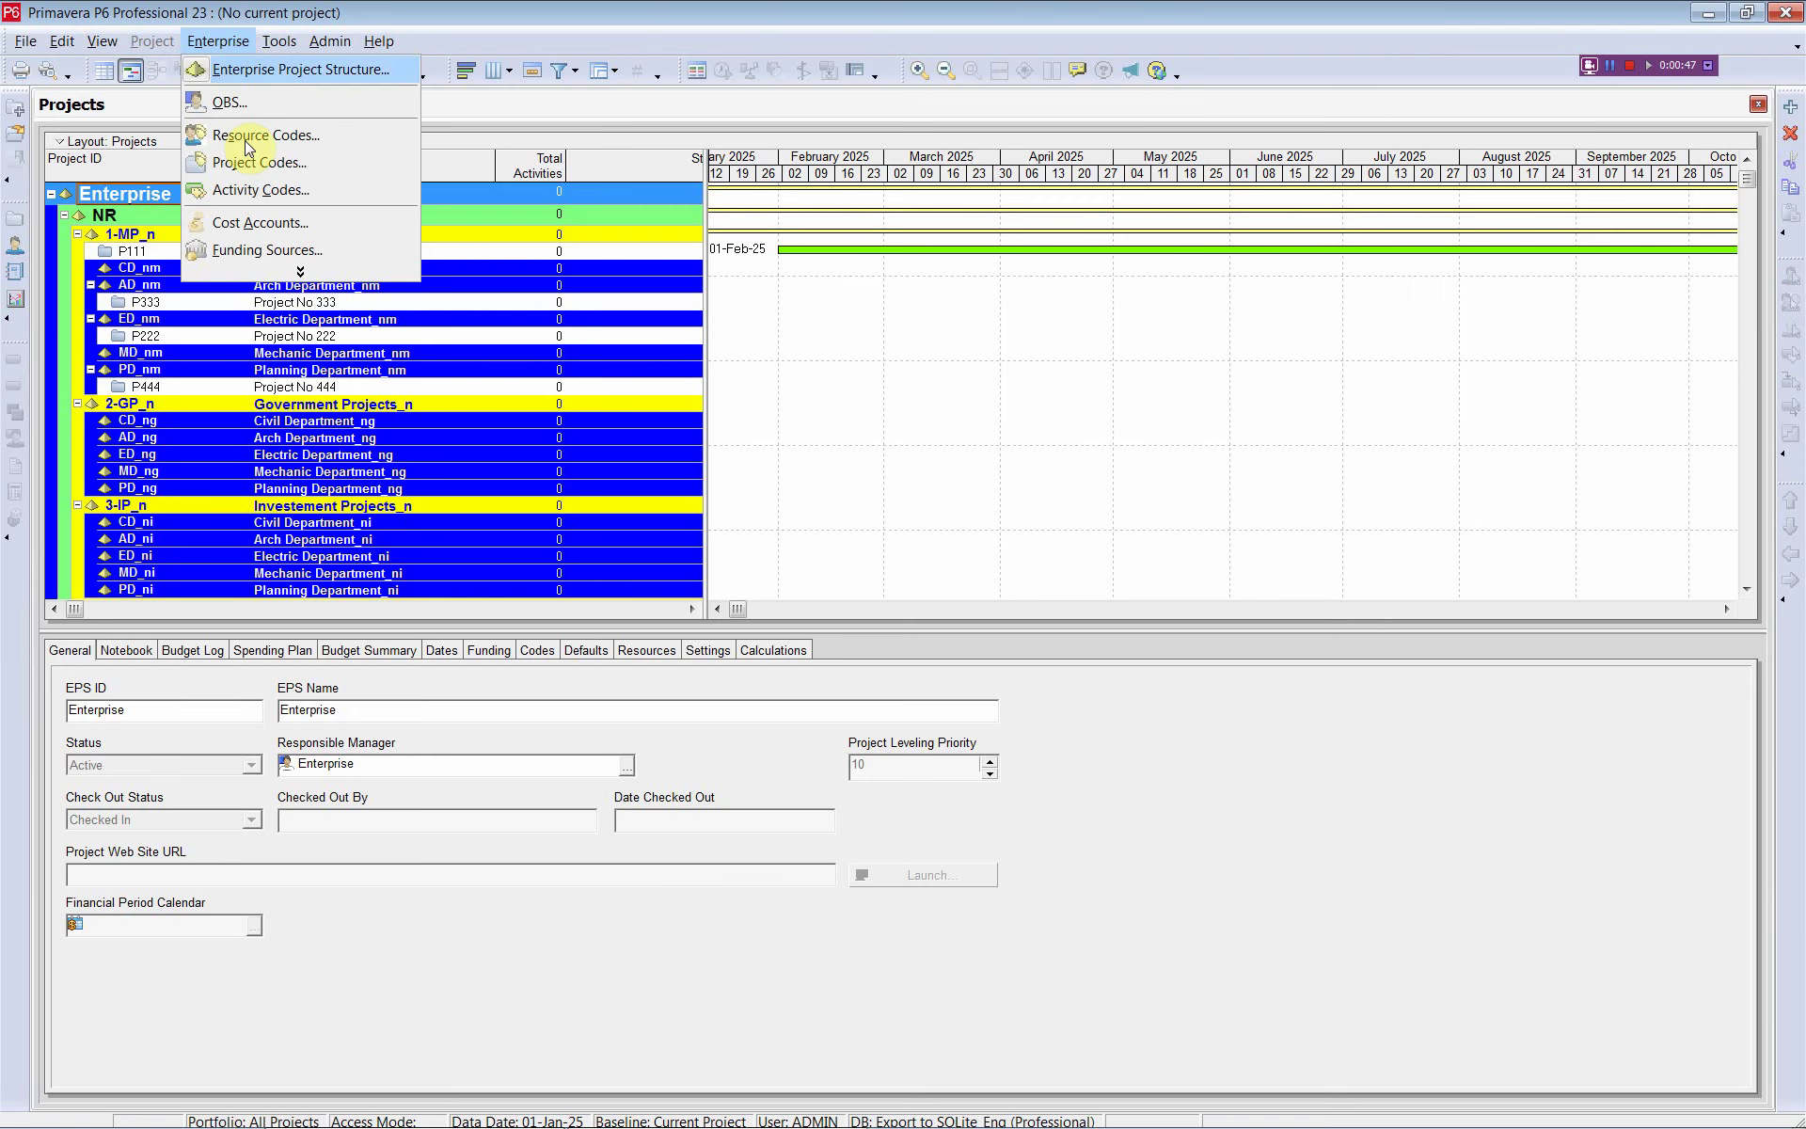
left_click(271, 226)
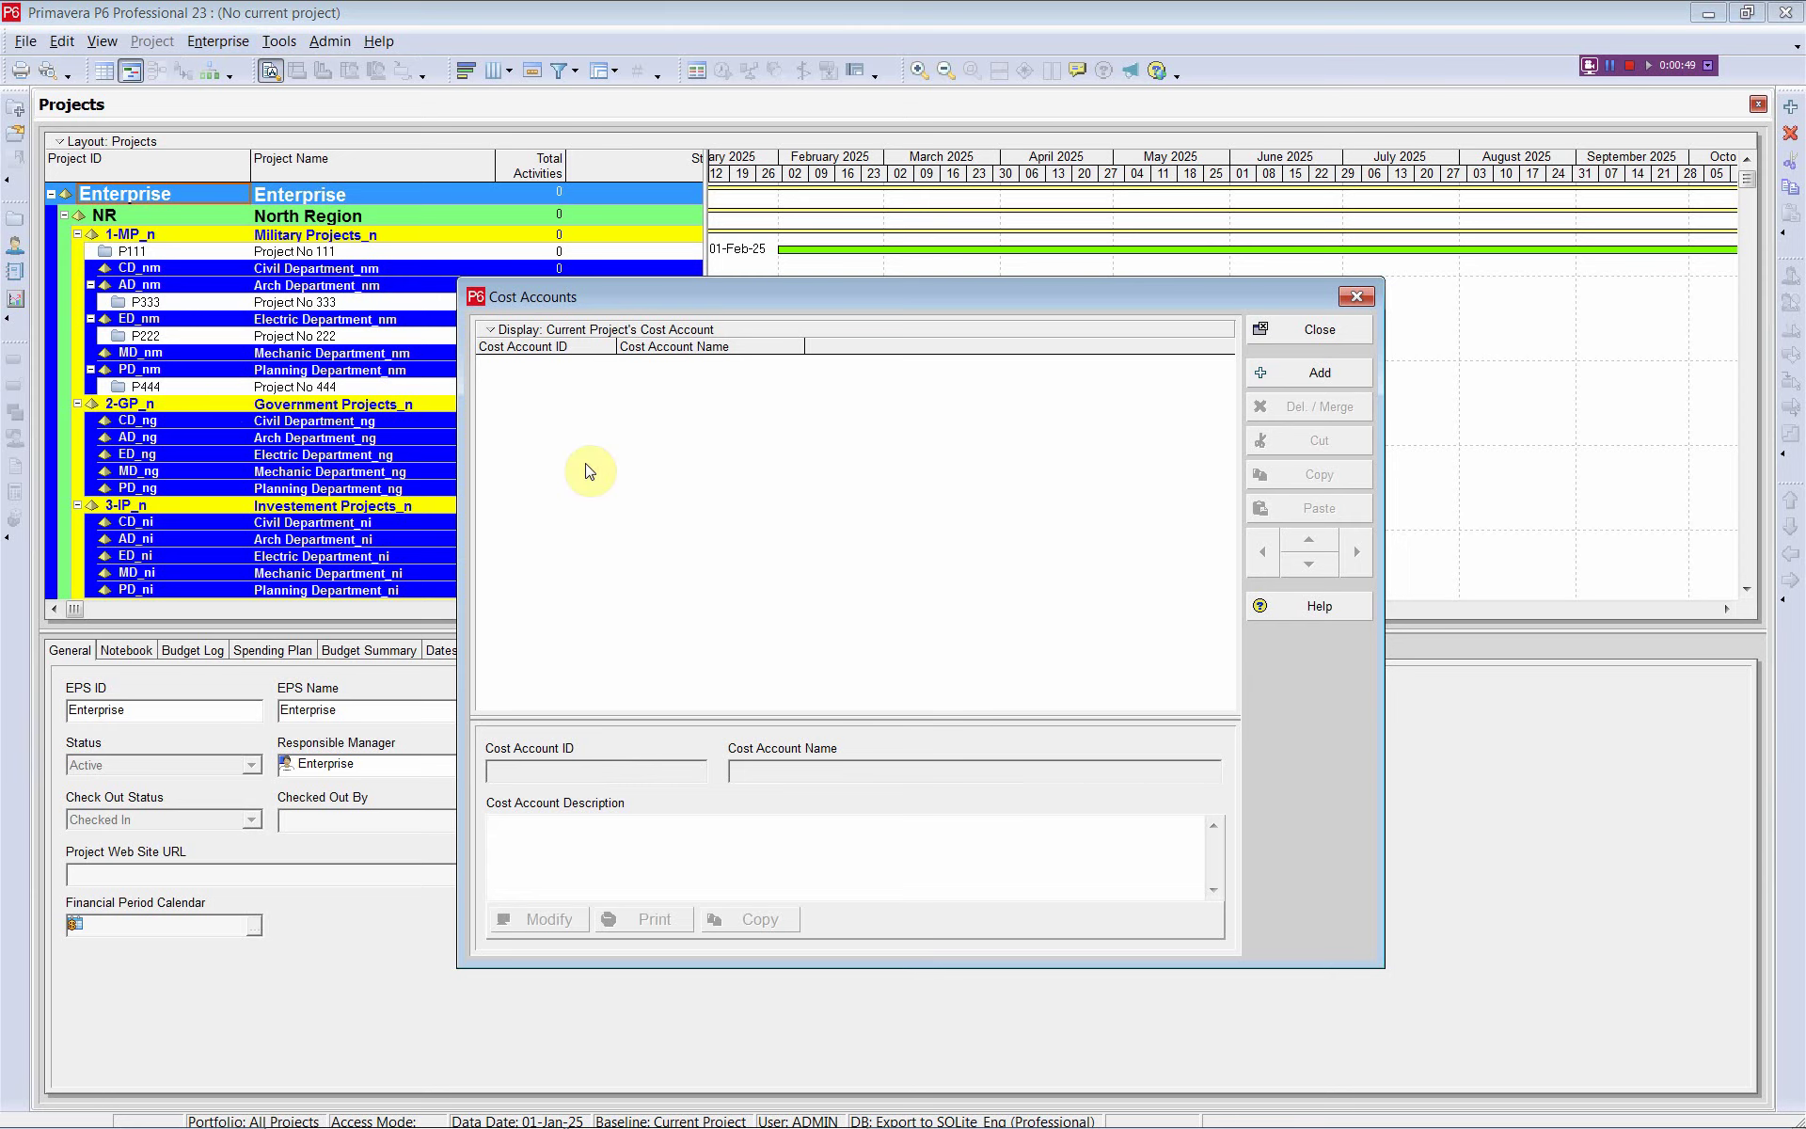
left_click(1308, 325)
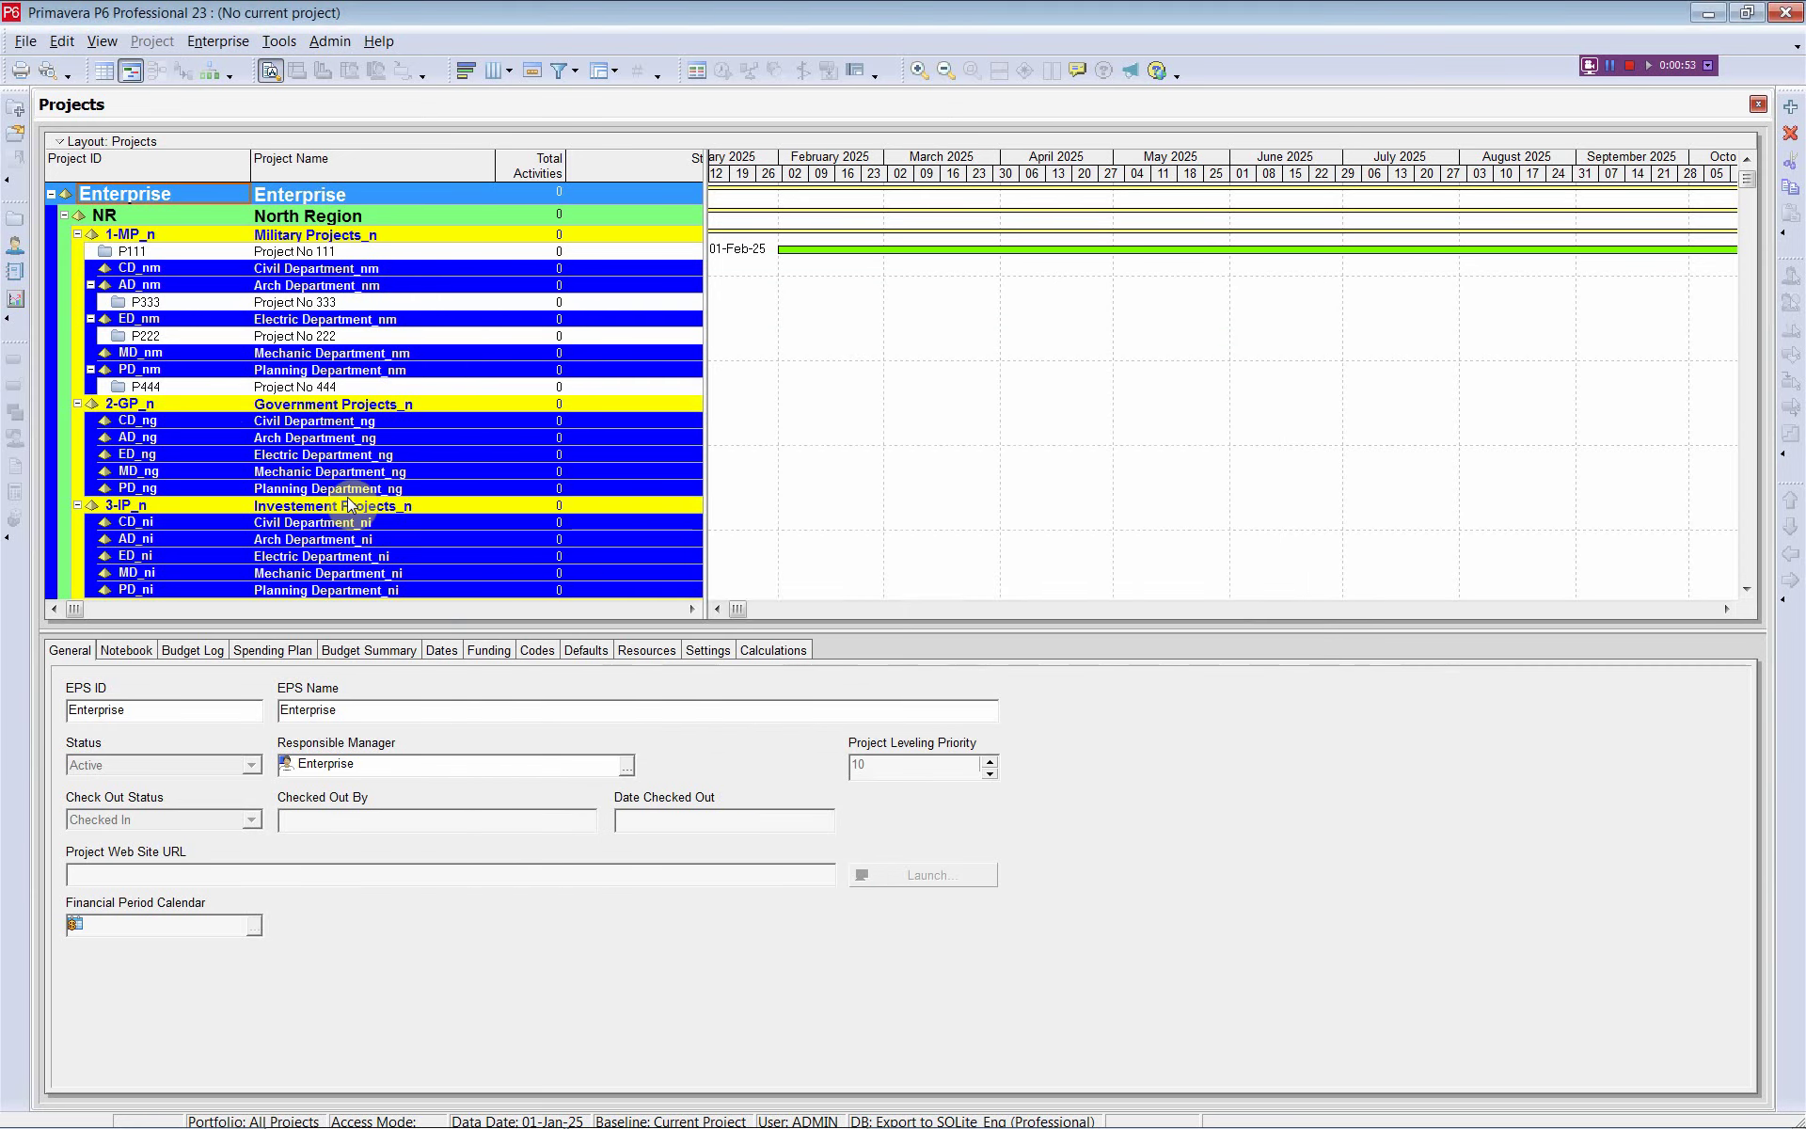
key("alt+Tab")
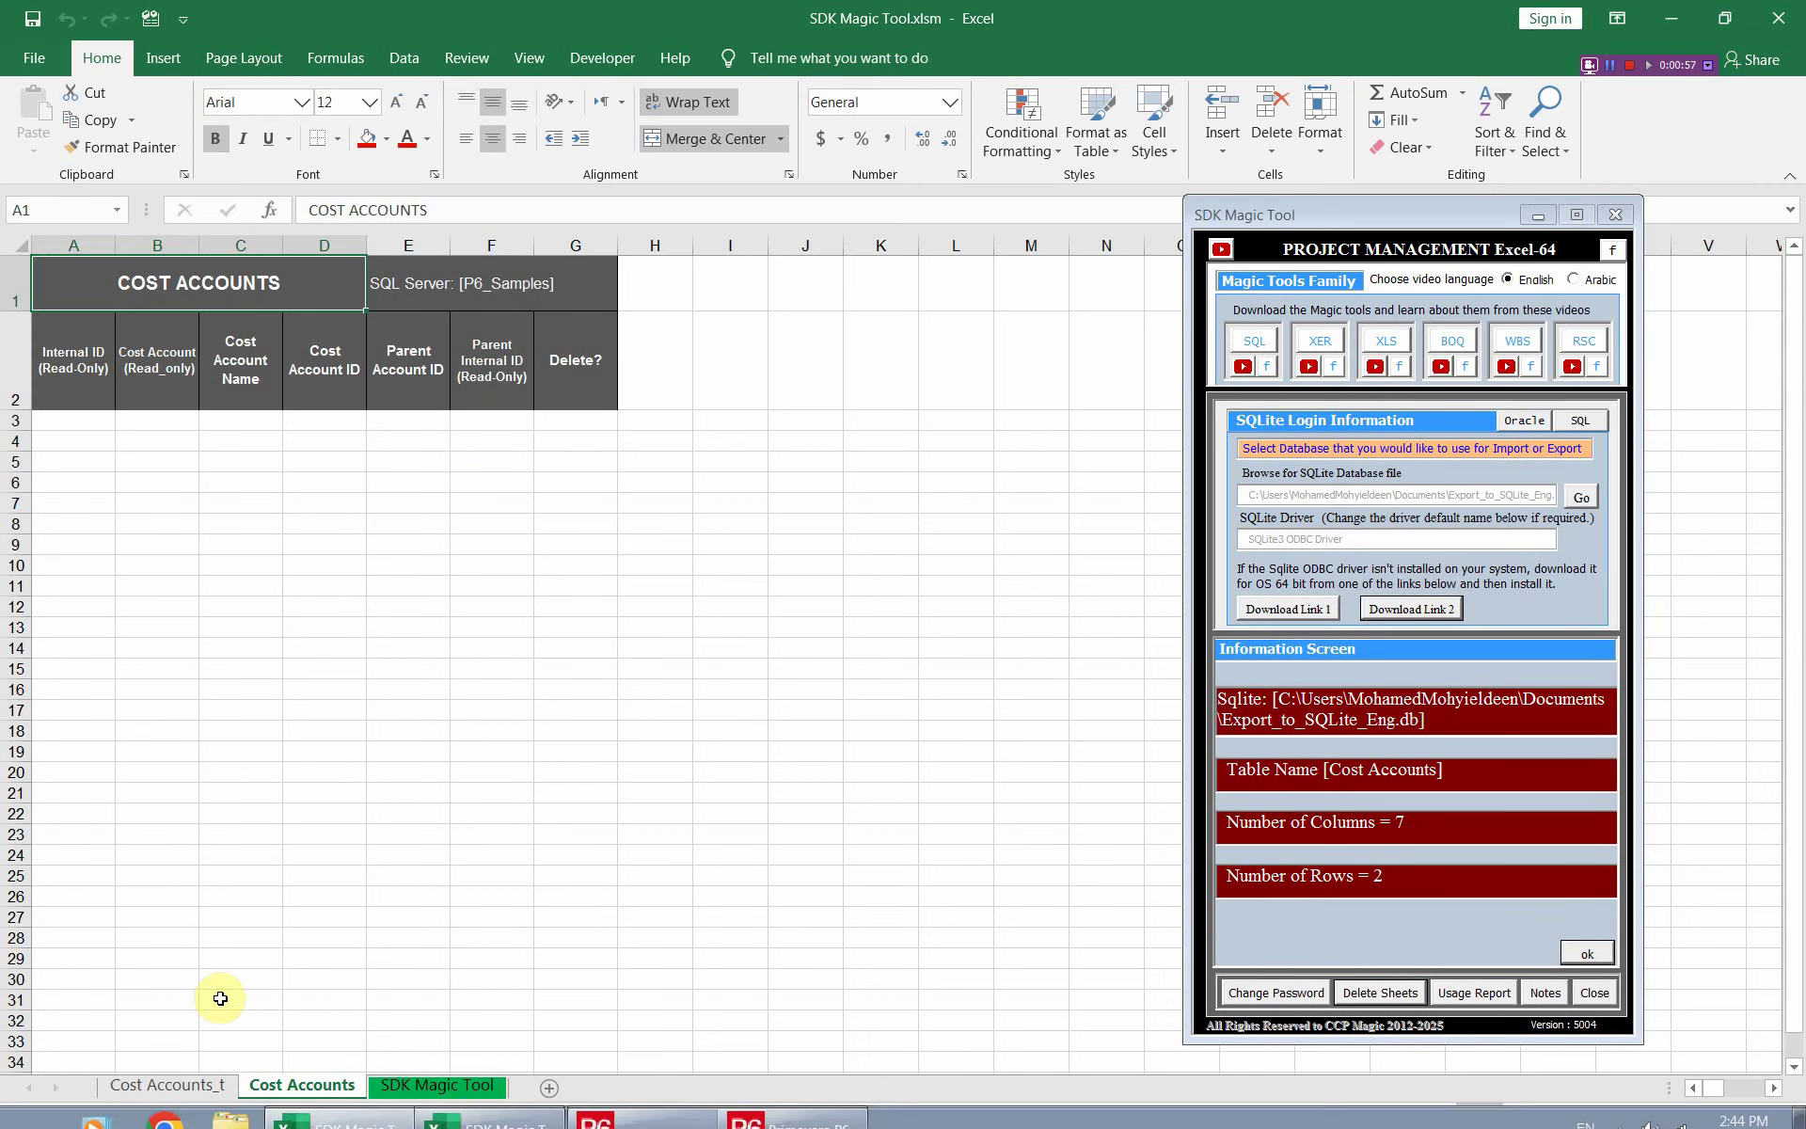
- Review the source list on the Cost Accounts_t sheet and the matching name and ID columns on the Cost Accounts sheet
left_click(183, 1085)
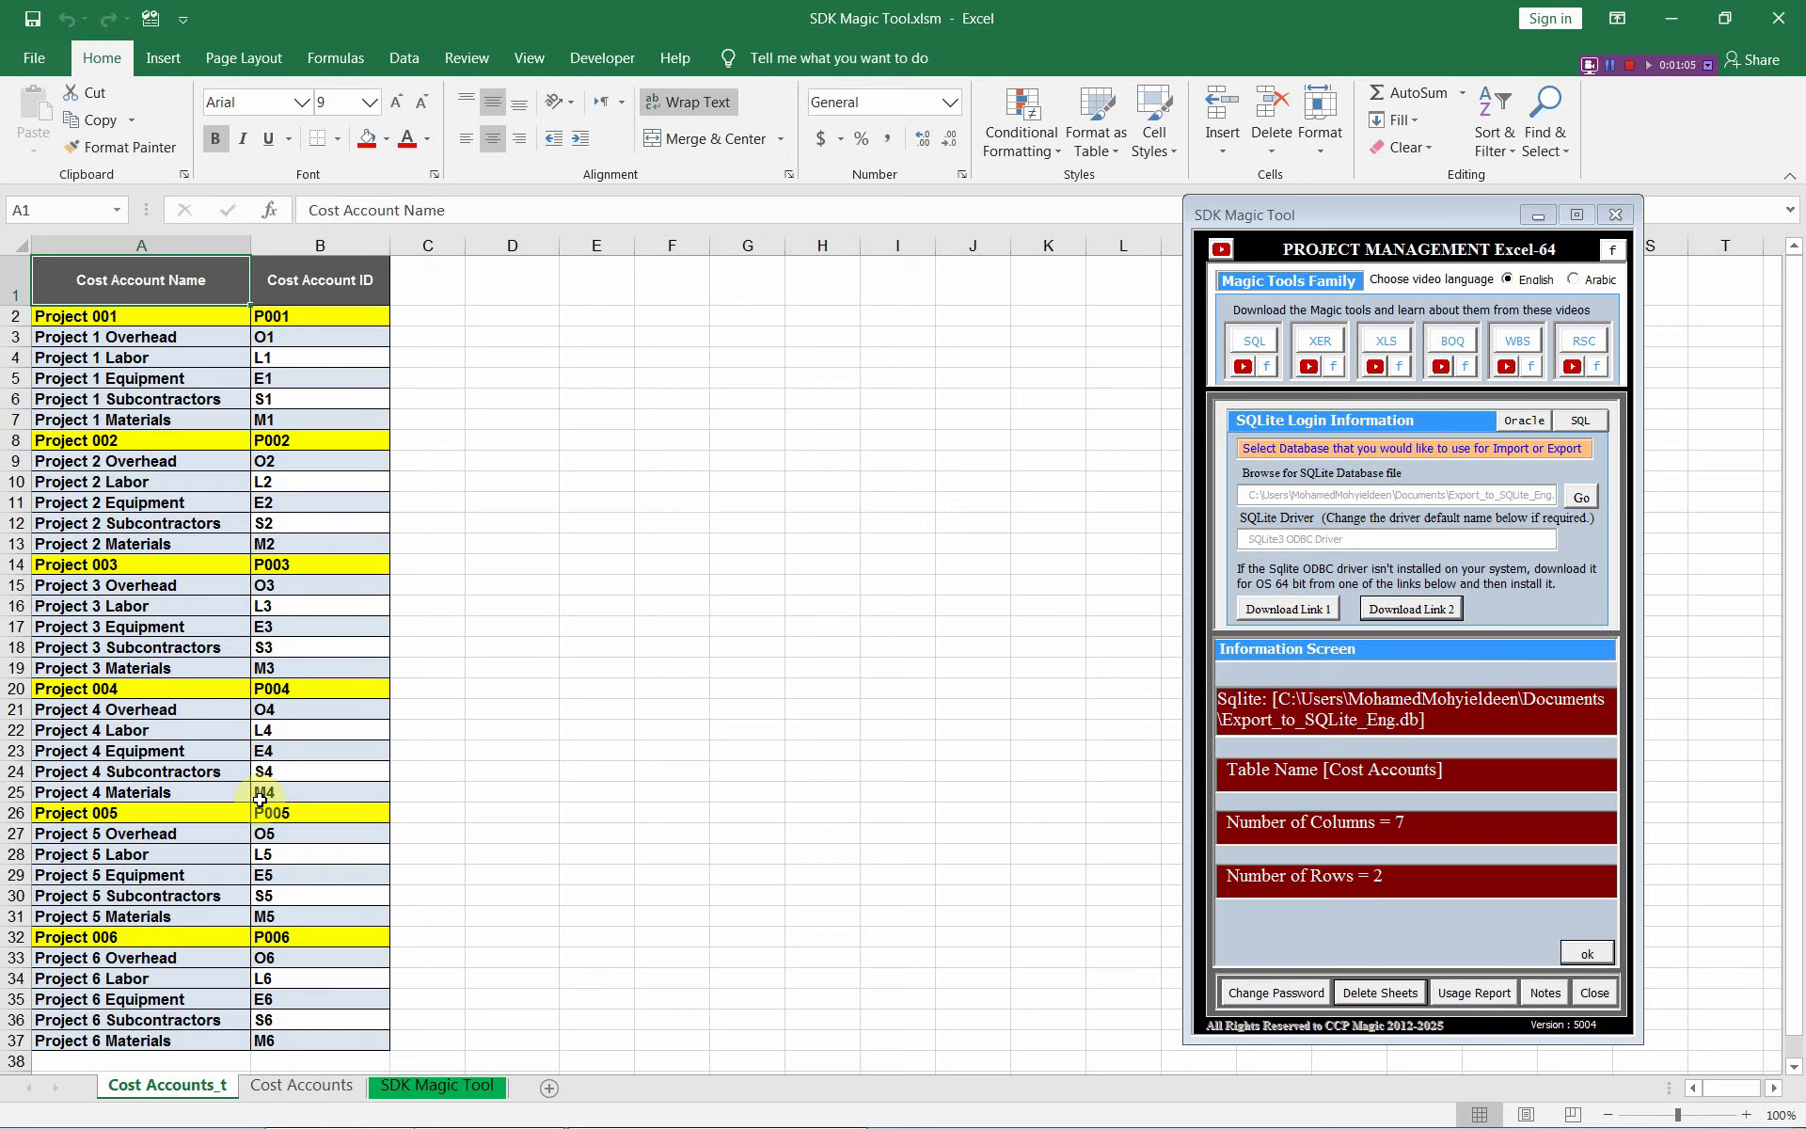
left_click(314, 1087)
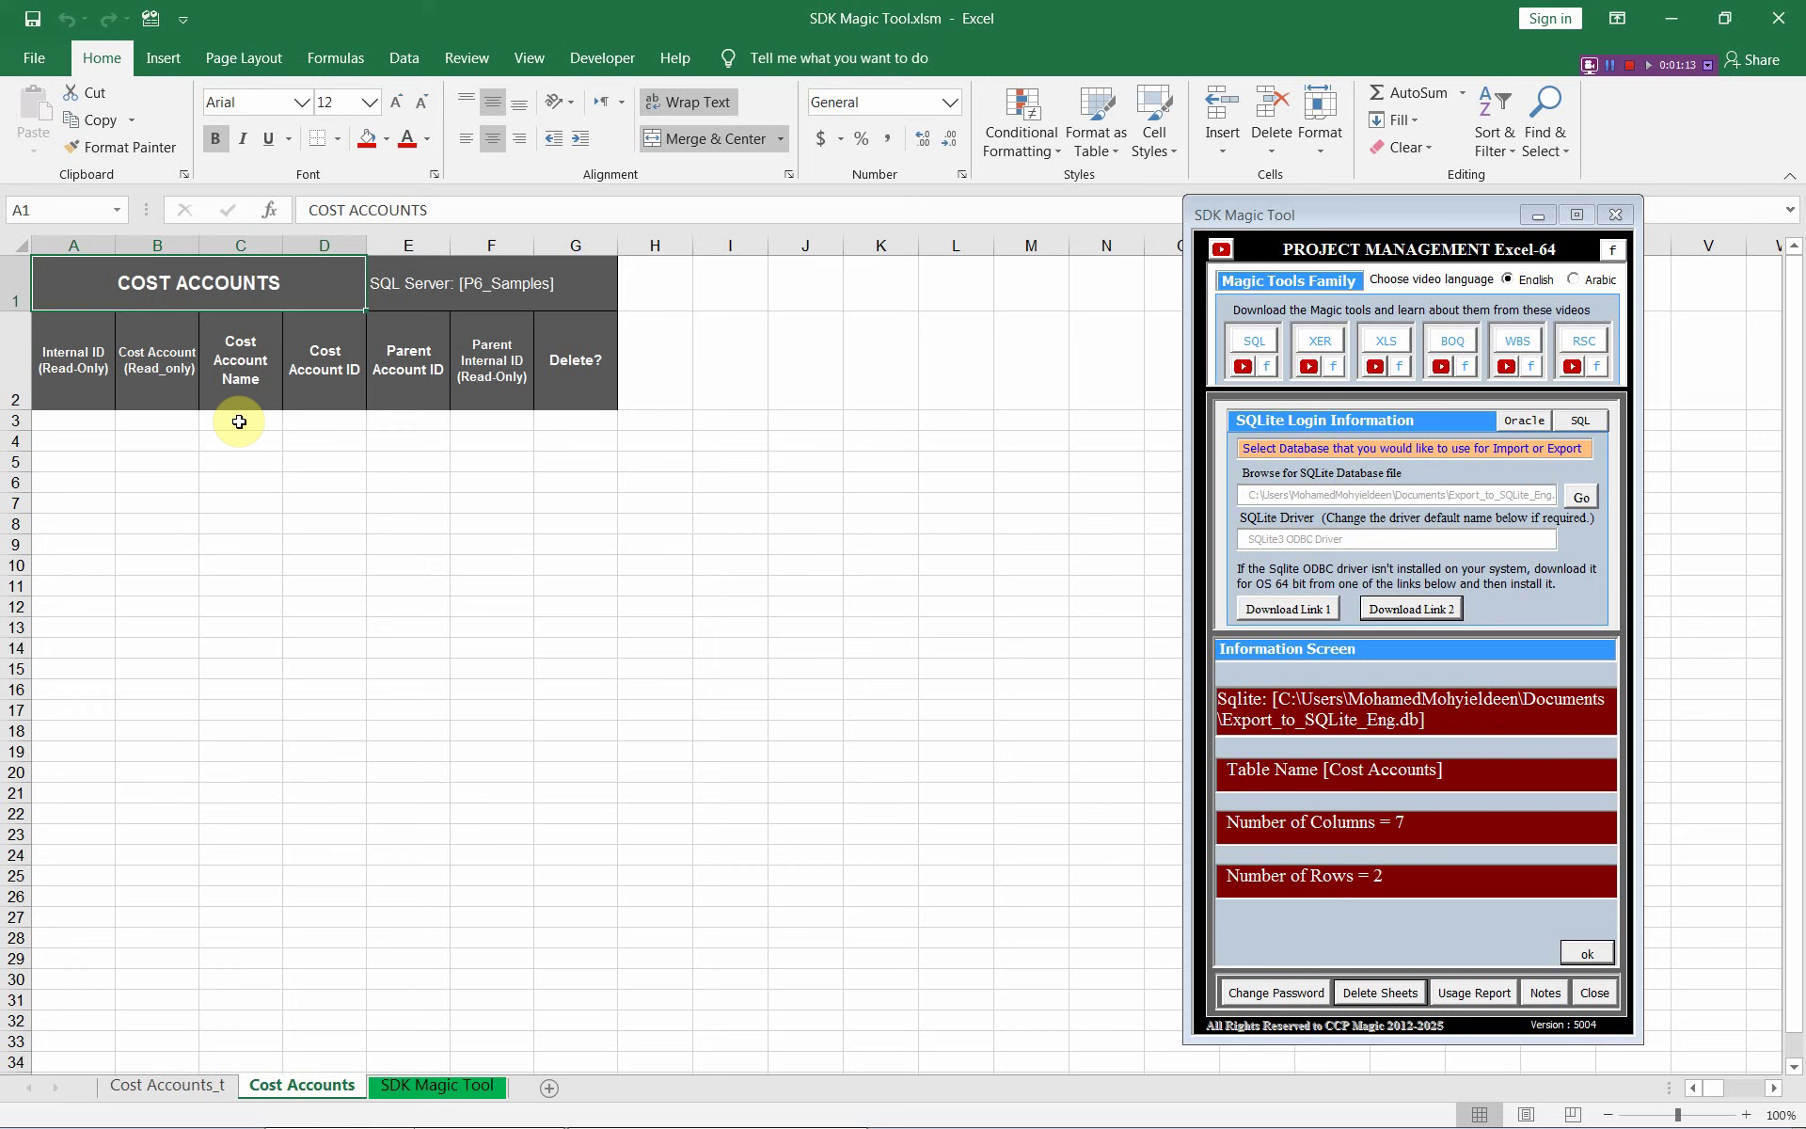
left_click(239, 422)
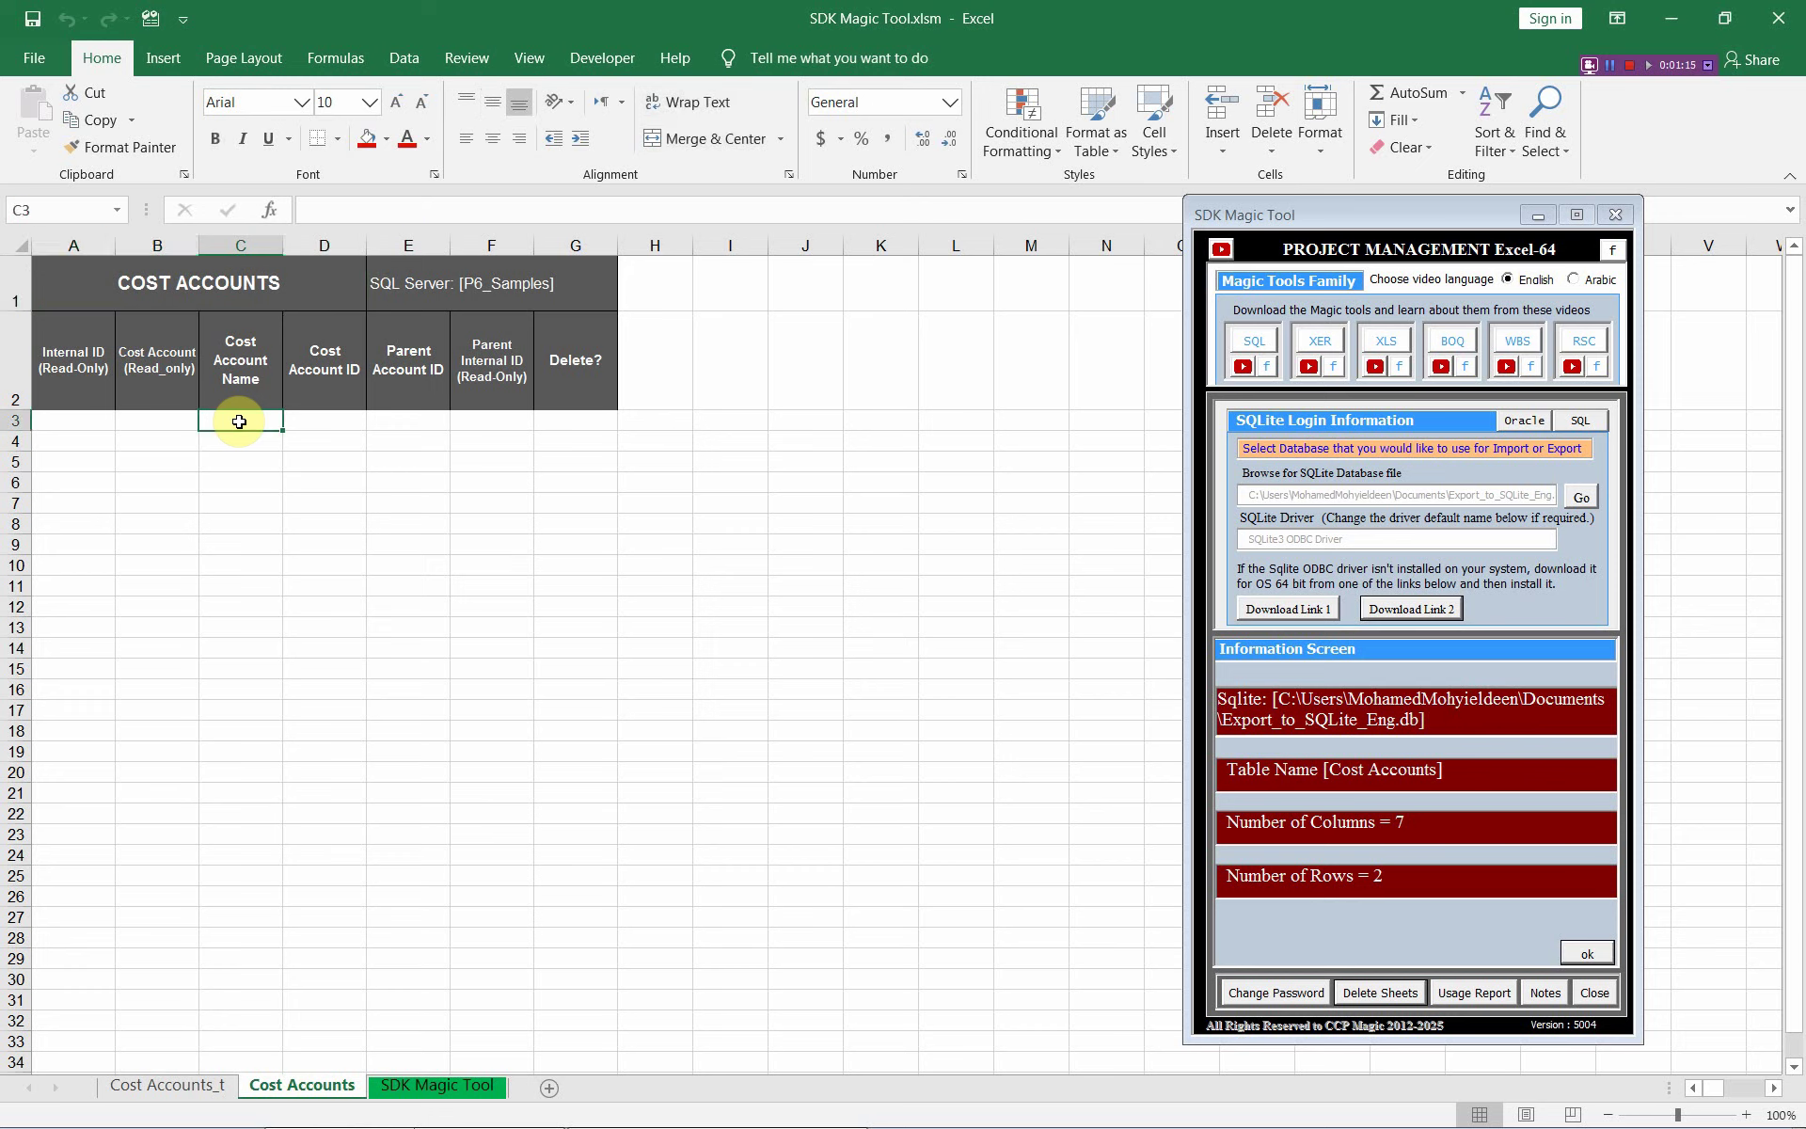
left_click(309, 422)
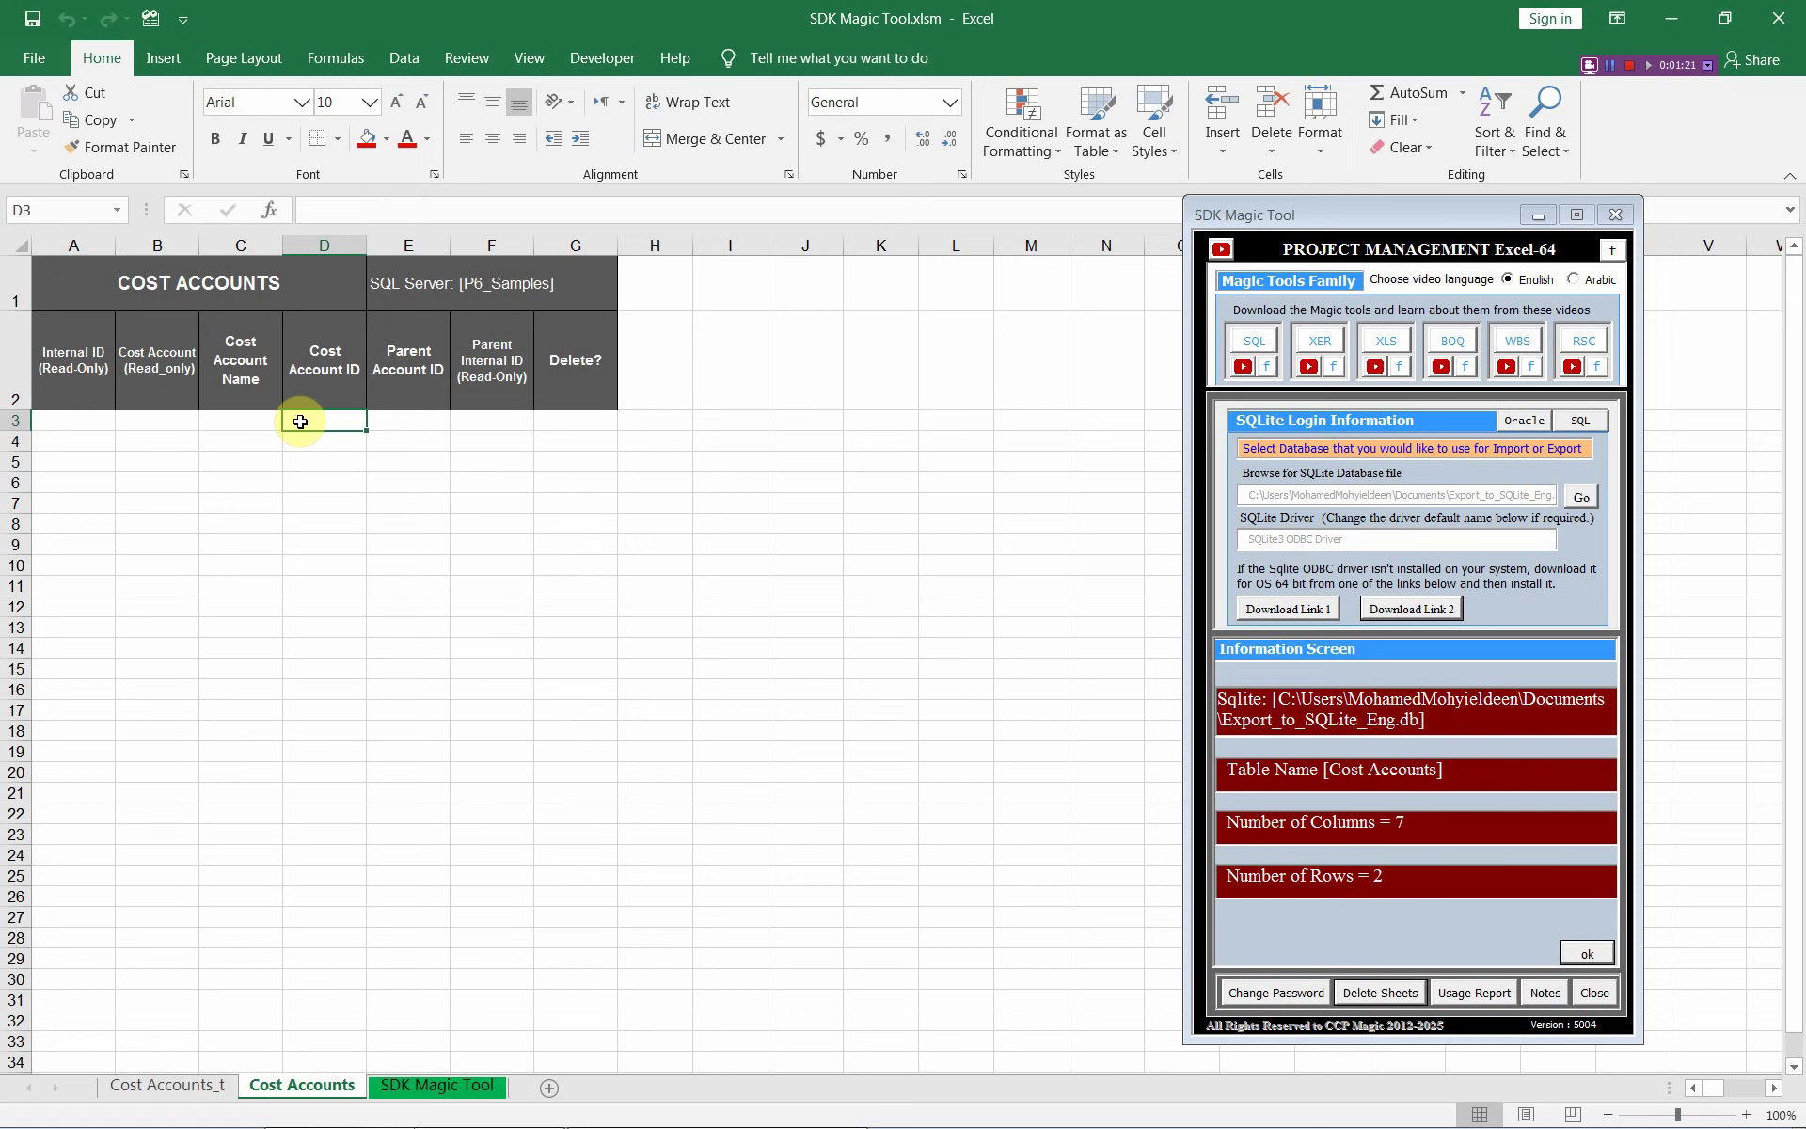
left_click(663, 418)
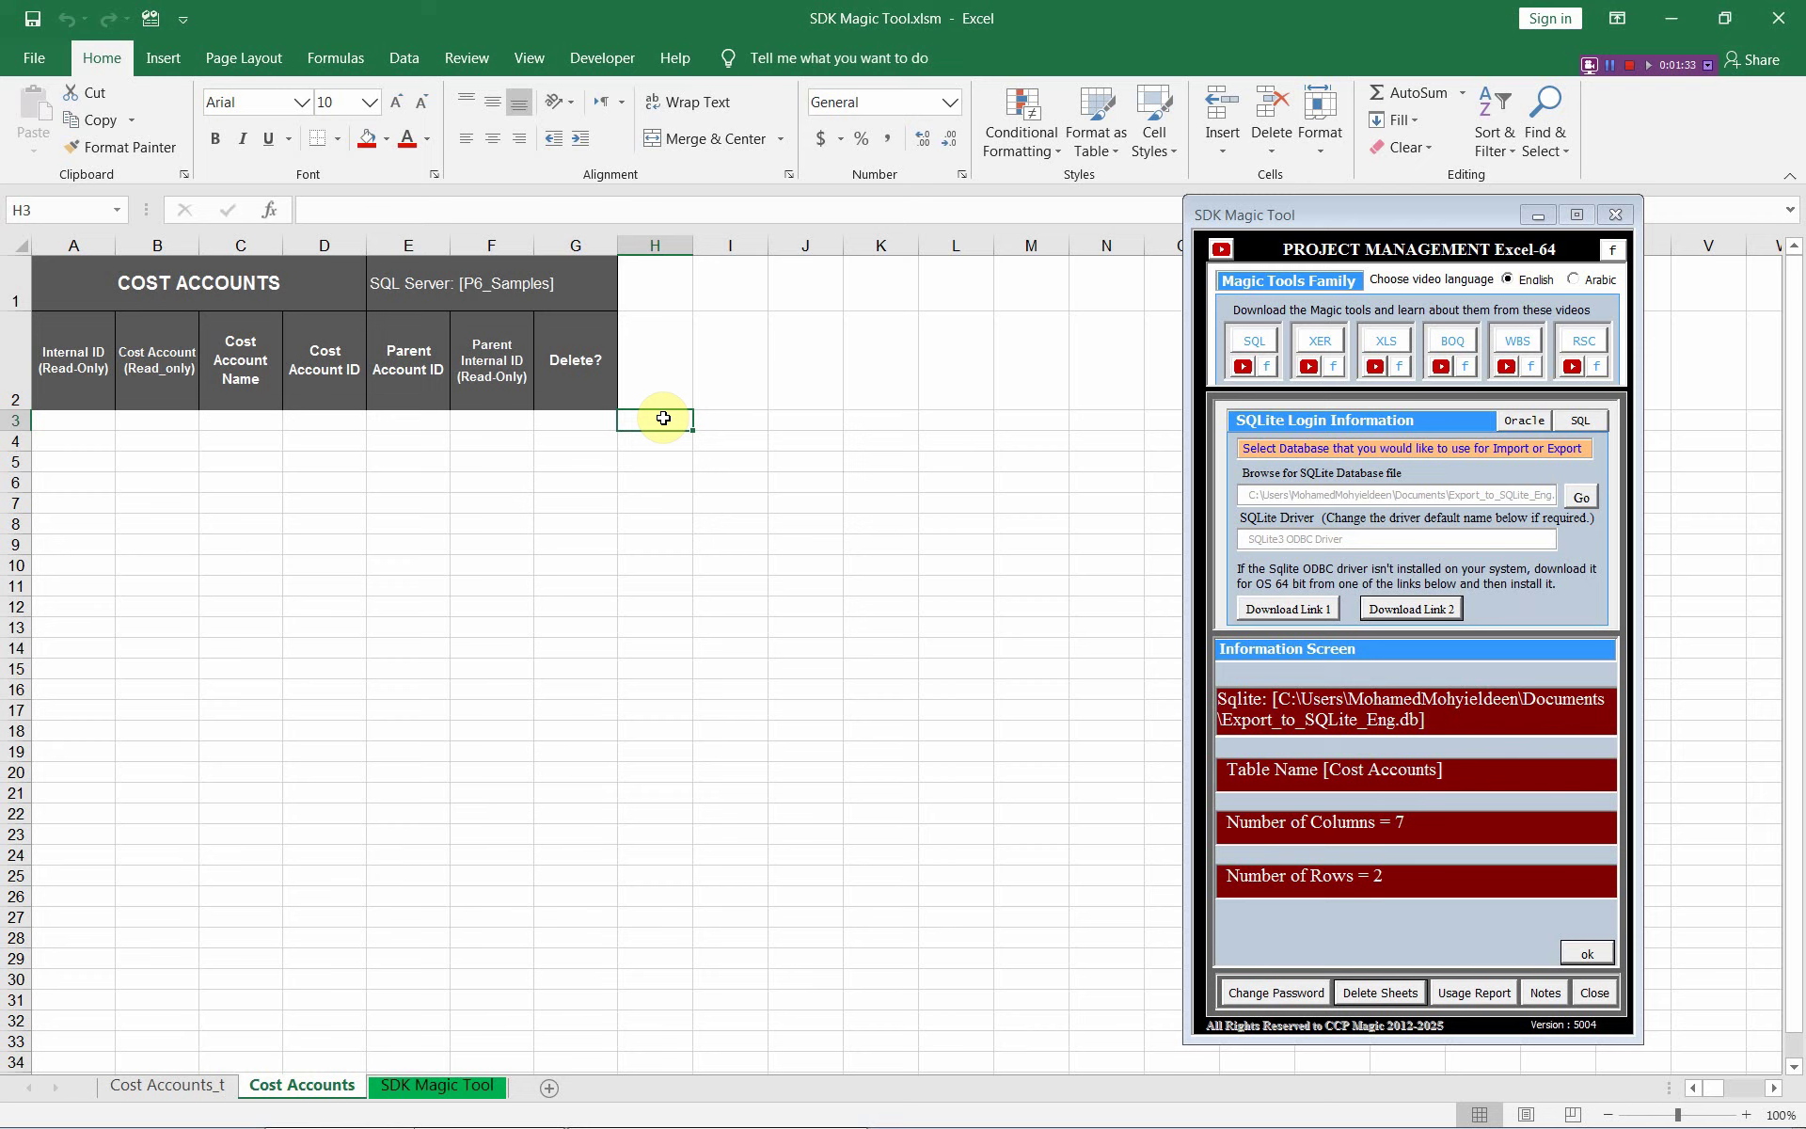
- Copy the cost account names A2:A37 from Cost Accounts_t to C3 on the Cost Accounts sheet and widen column C to fit
left_click(185, 1085)
left_click_drag(151, 320, 55, 1041)
right_click(115, 651)
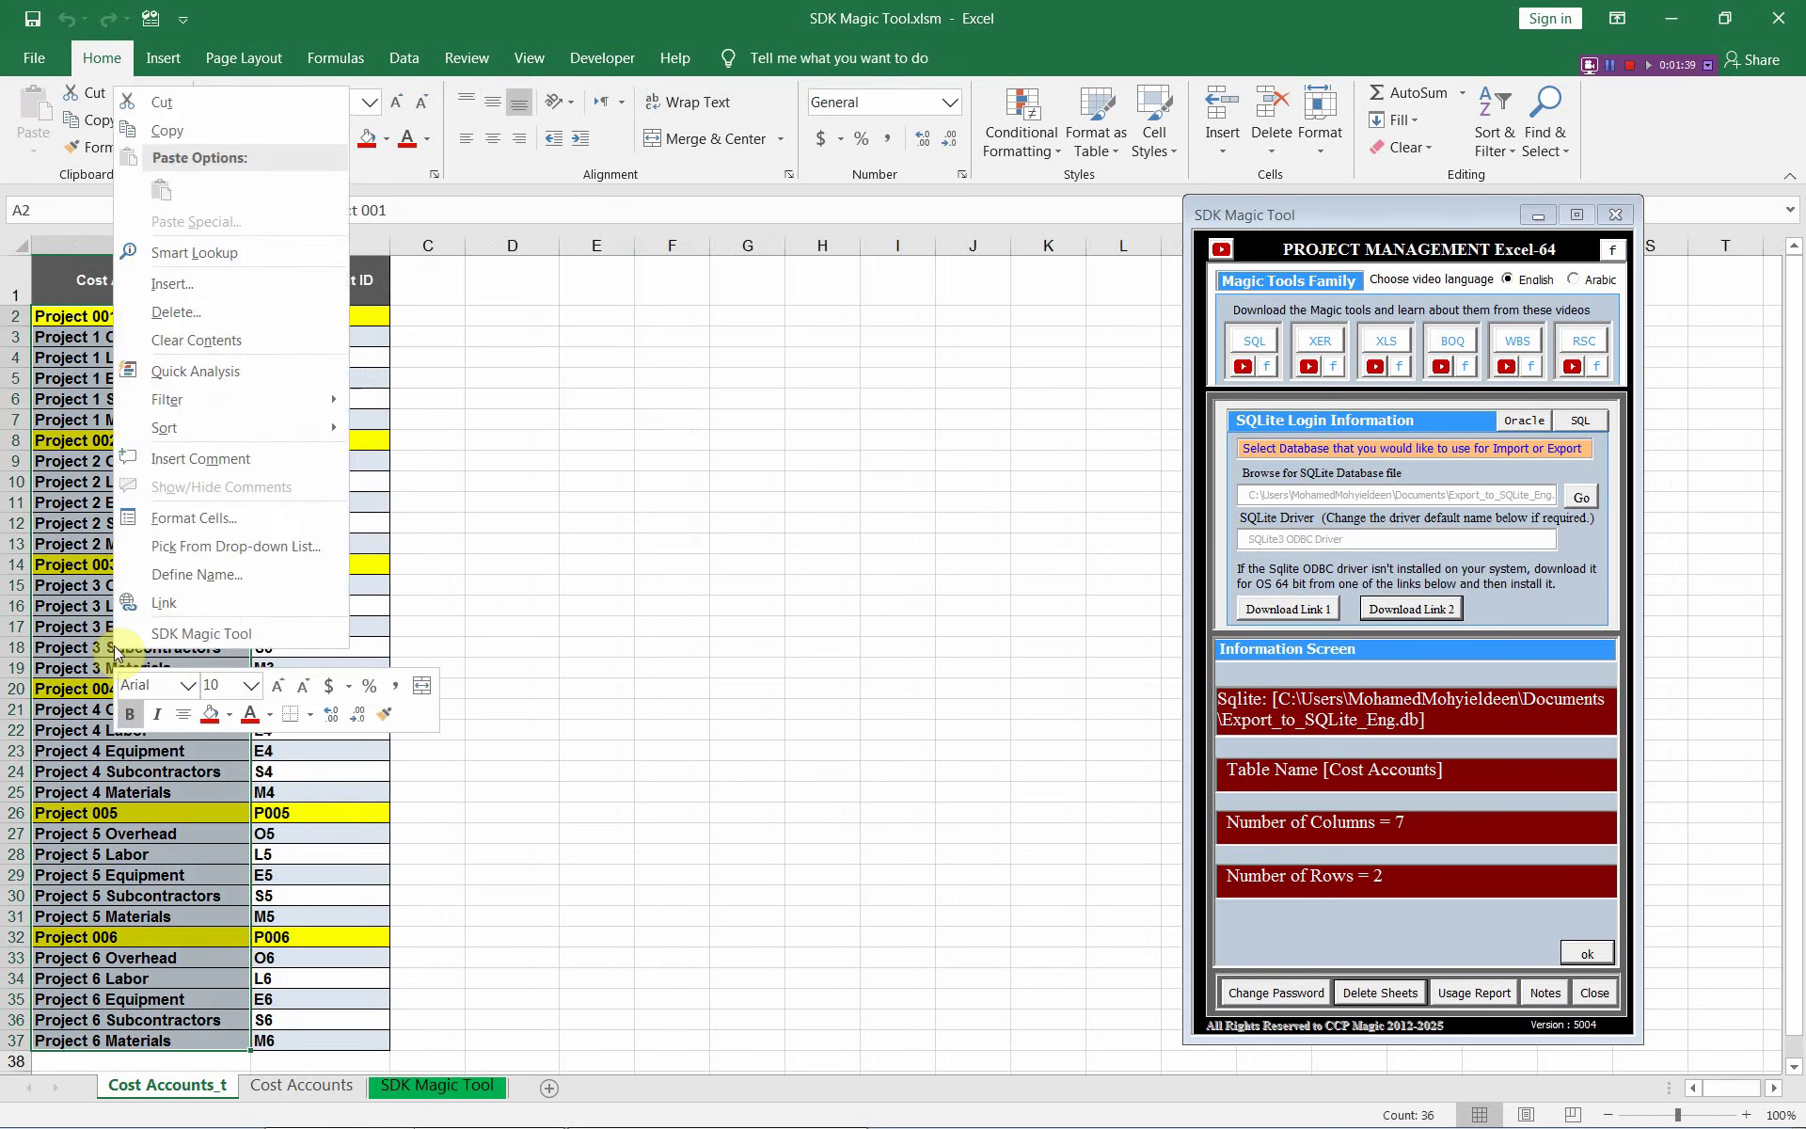
left_click(193, 139)
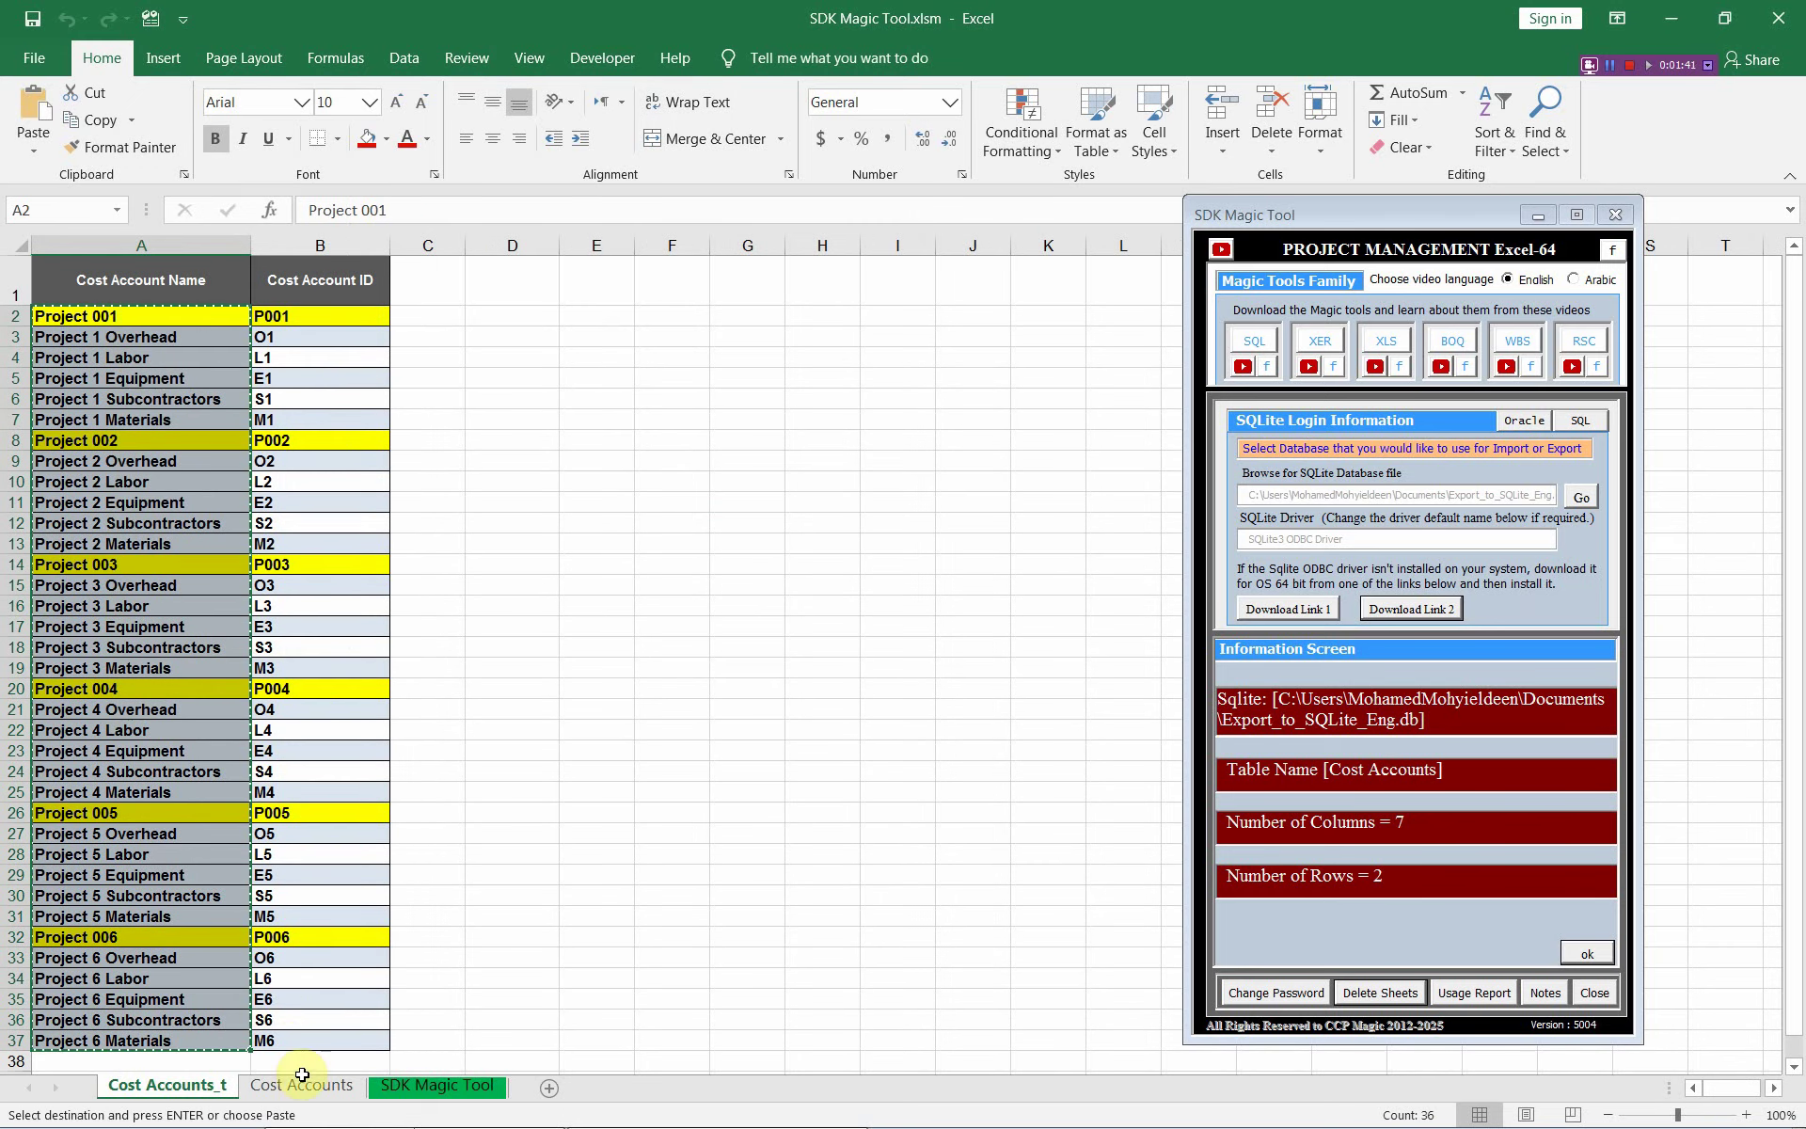
left_click(301, 1085)
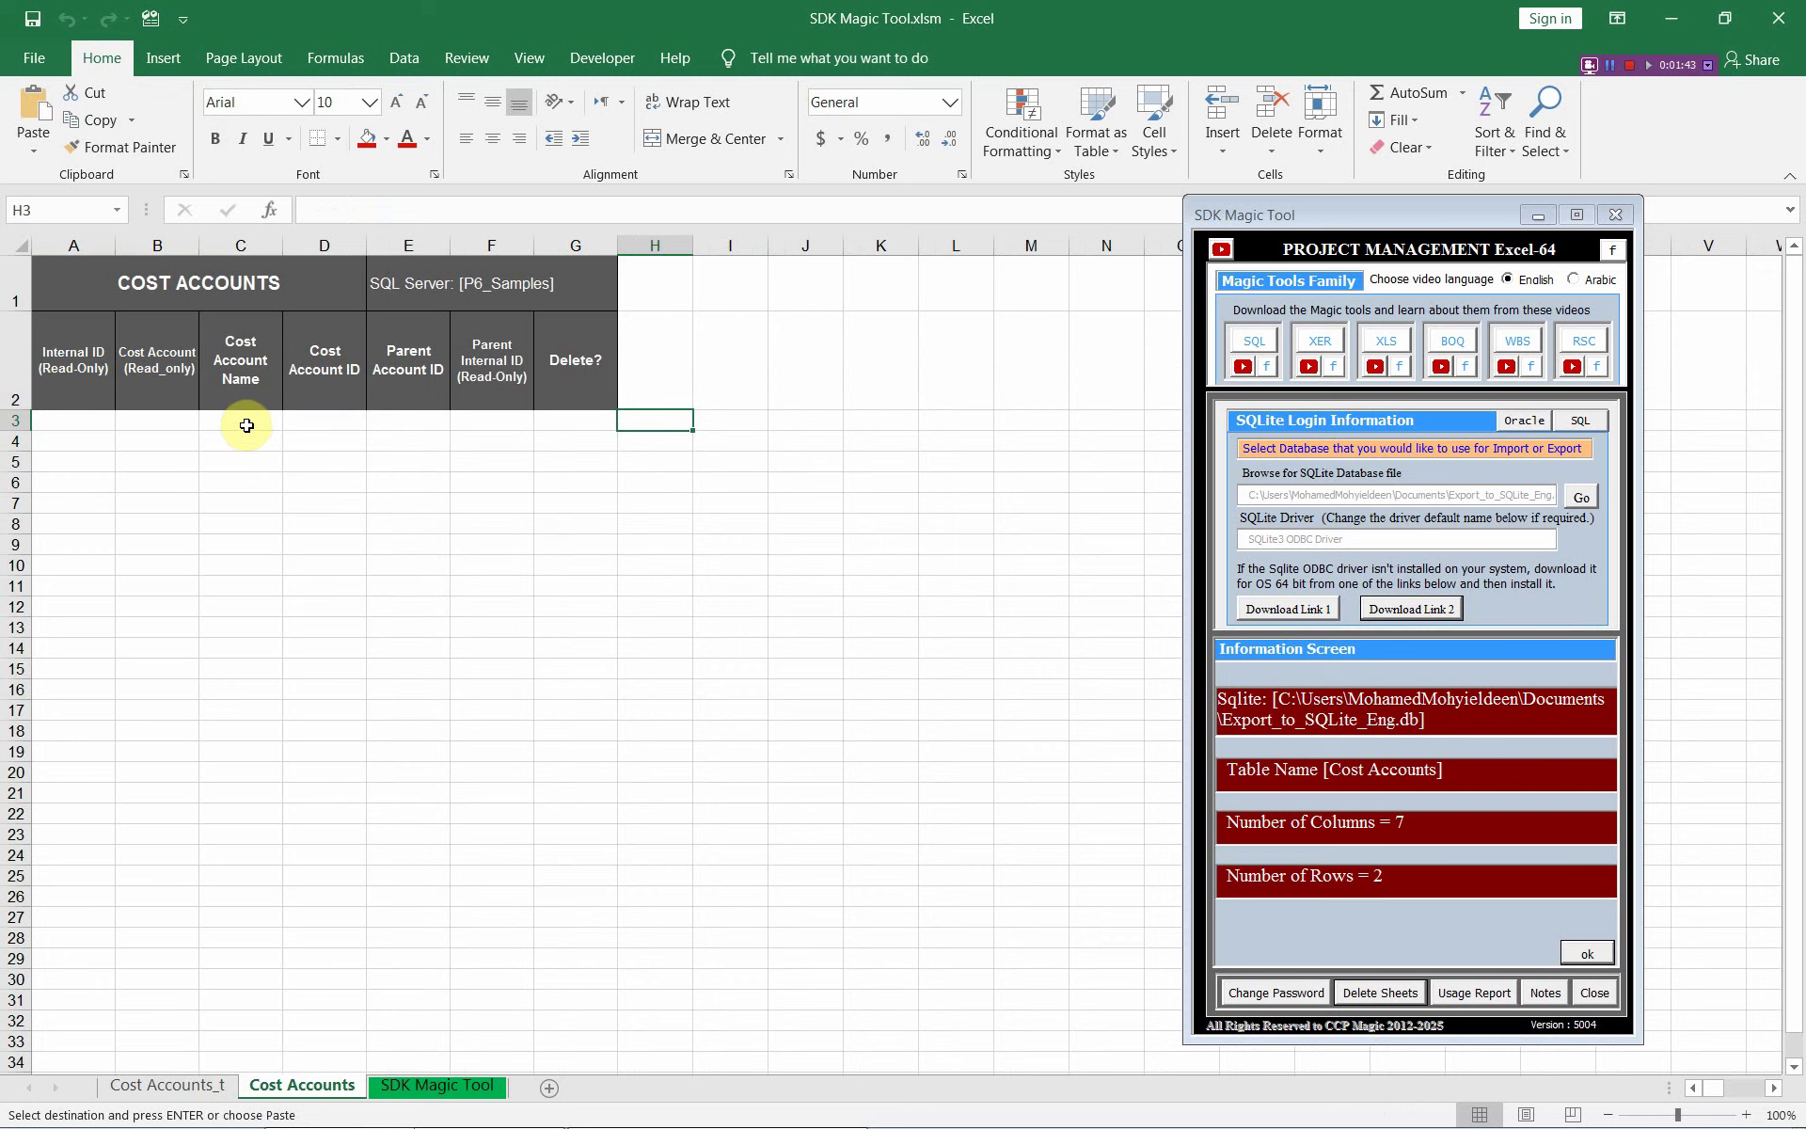
left_click(247, 423)
right_click(247, 422)
left_click(295, 534)
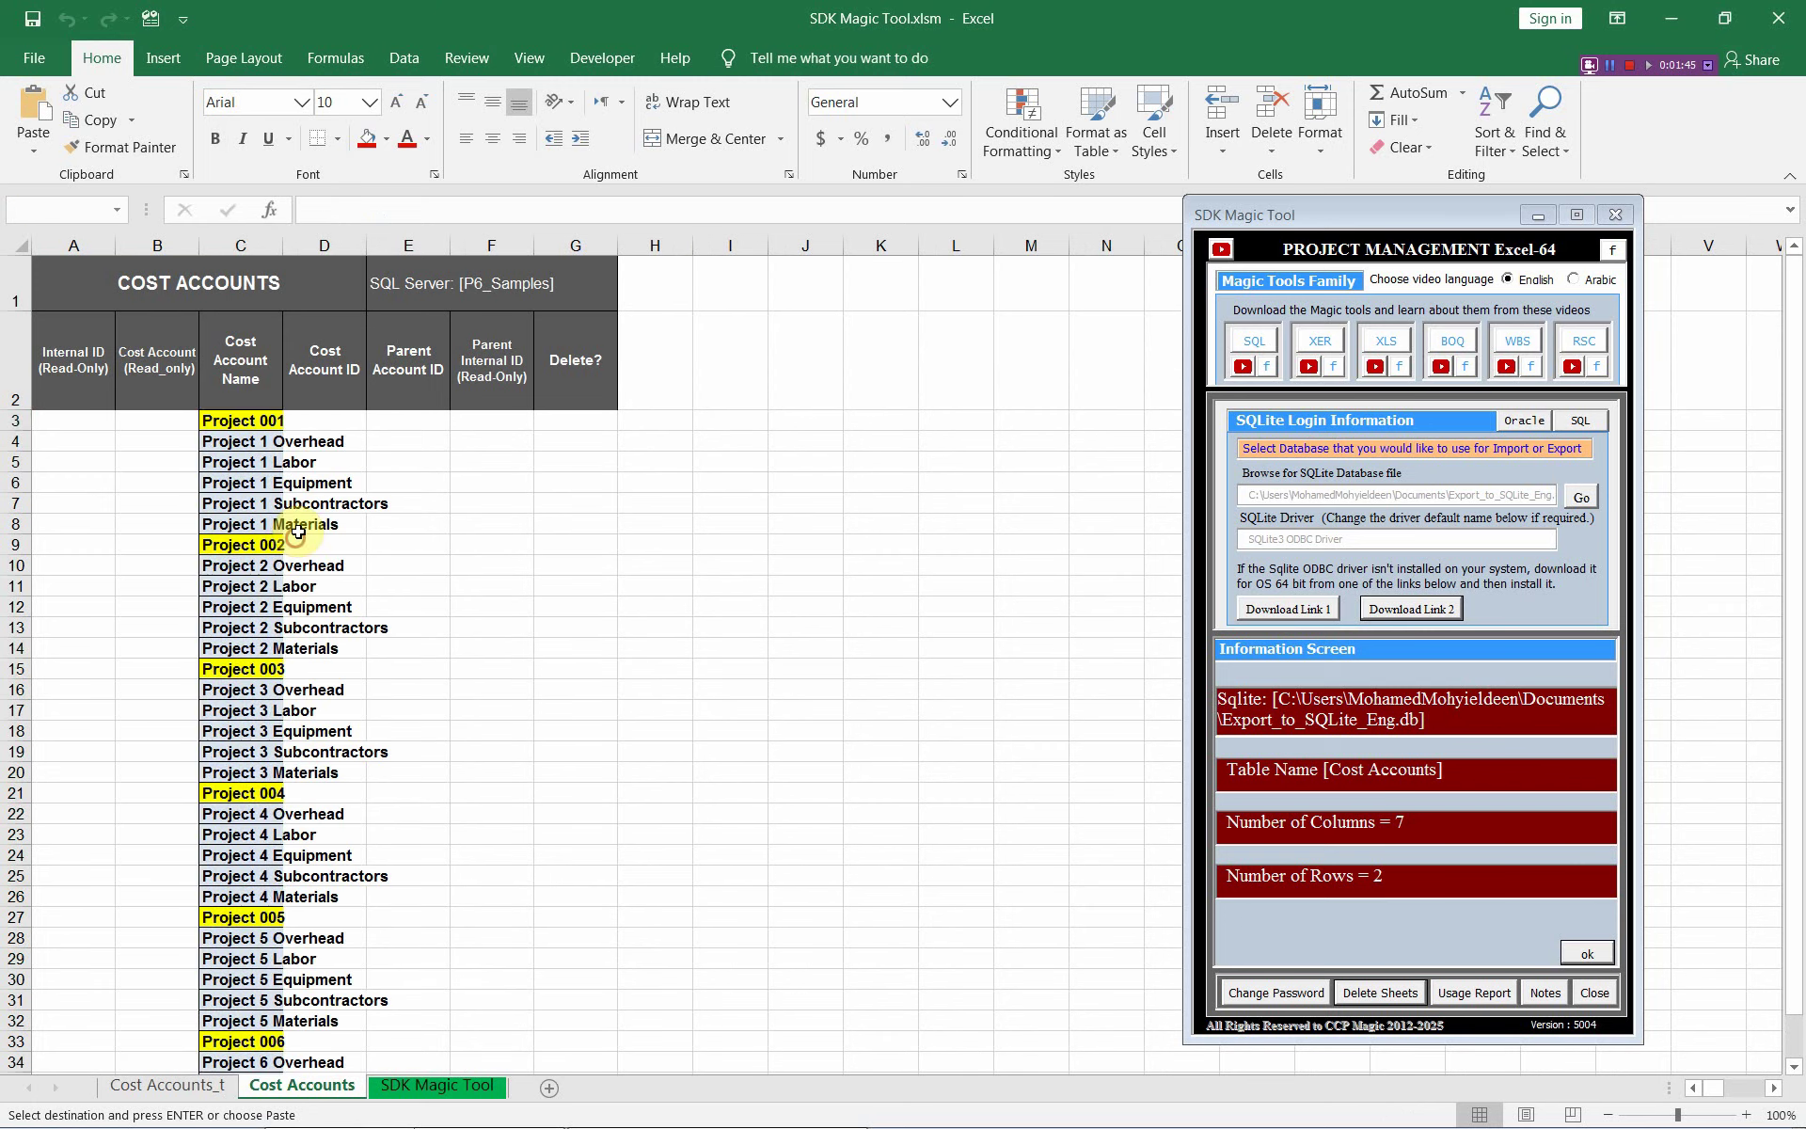
left_click_drag(282, 246, 427, 240)
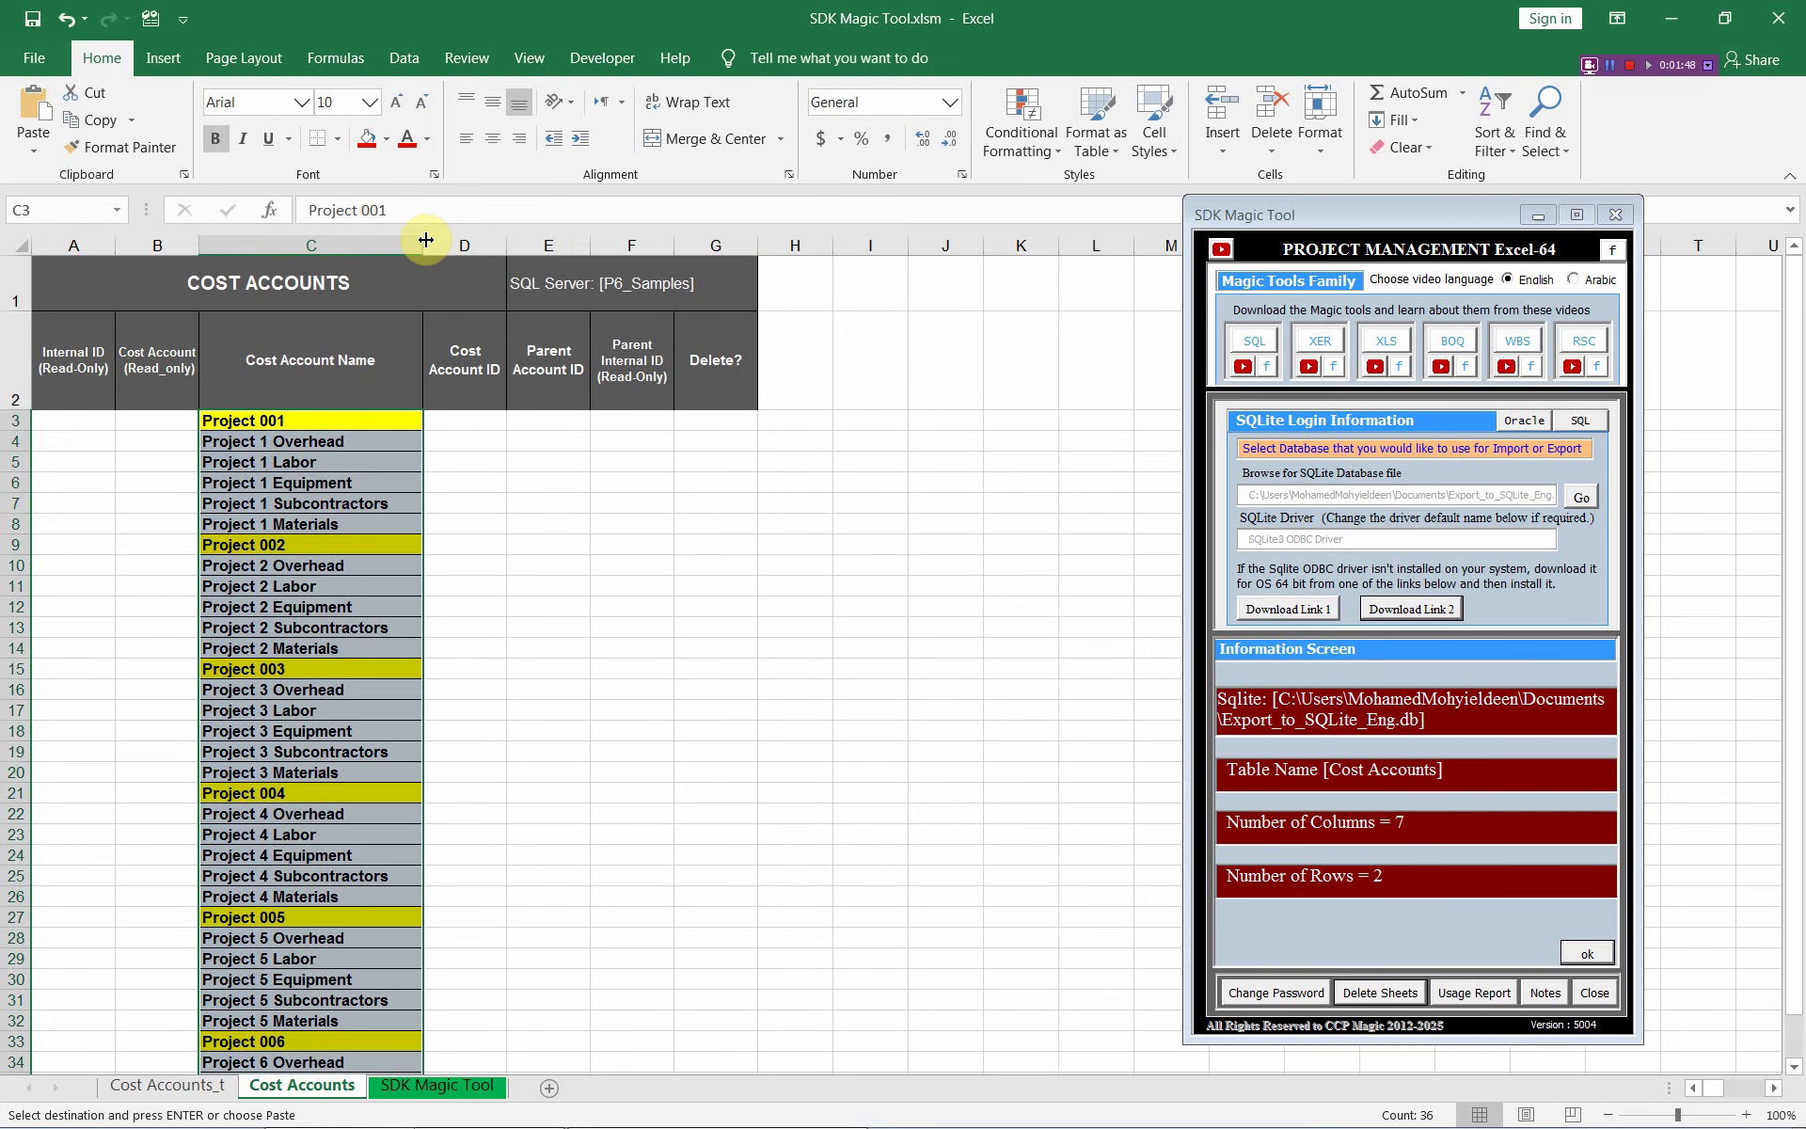
- Copy the cost account IDs B2:B37 from Cost Accounts_t to H3 on the Cost Accounts sheet and widen column H
left_click(212, 1084)
left_click_drag(325, 318, 320, 1041)
right_click(368, 757)
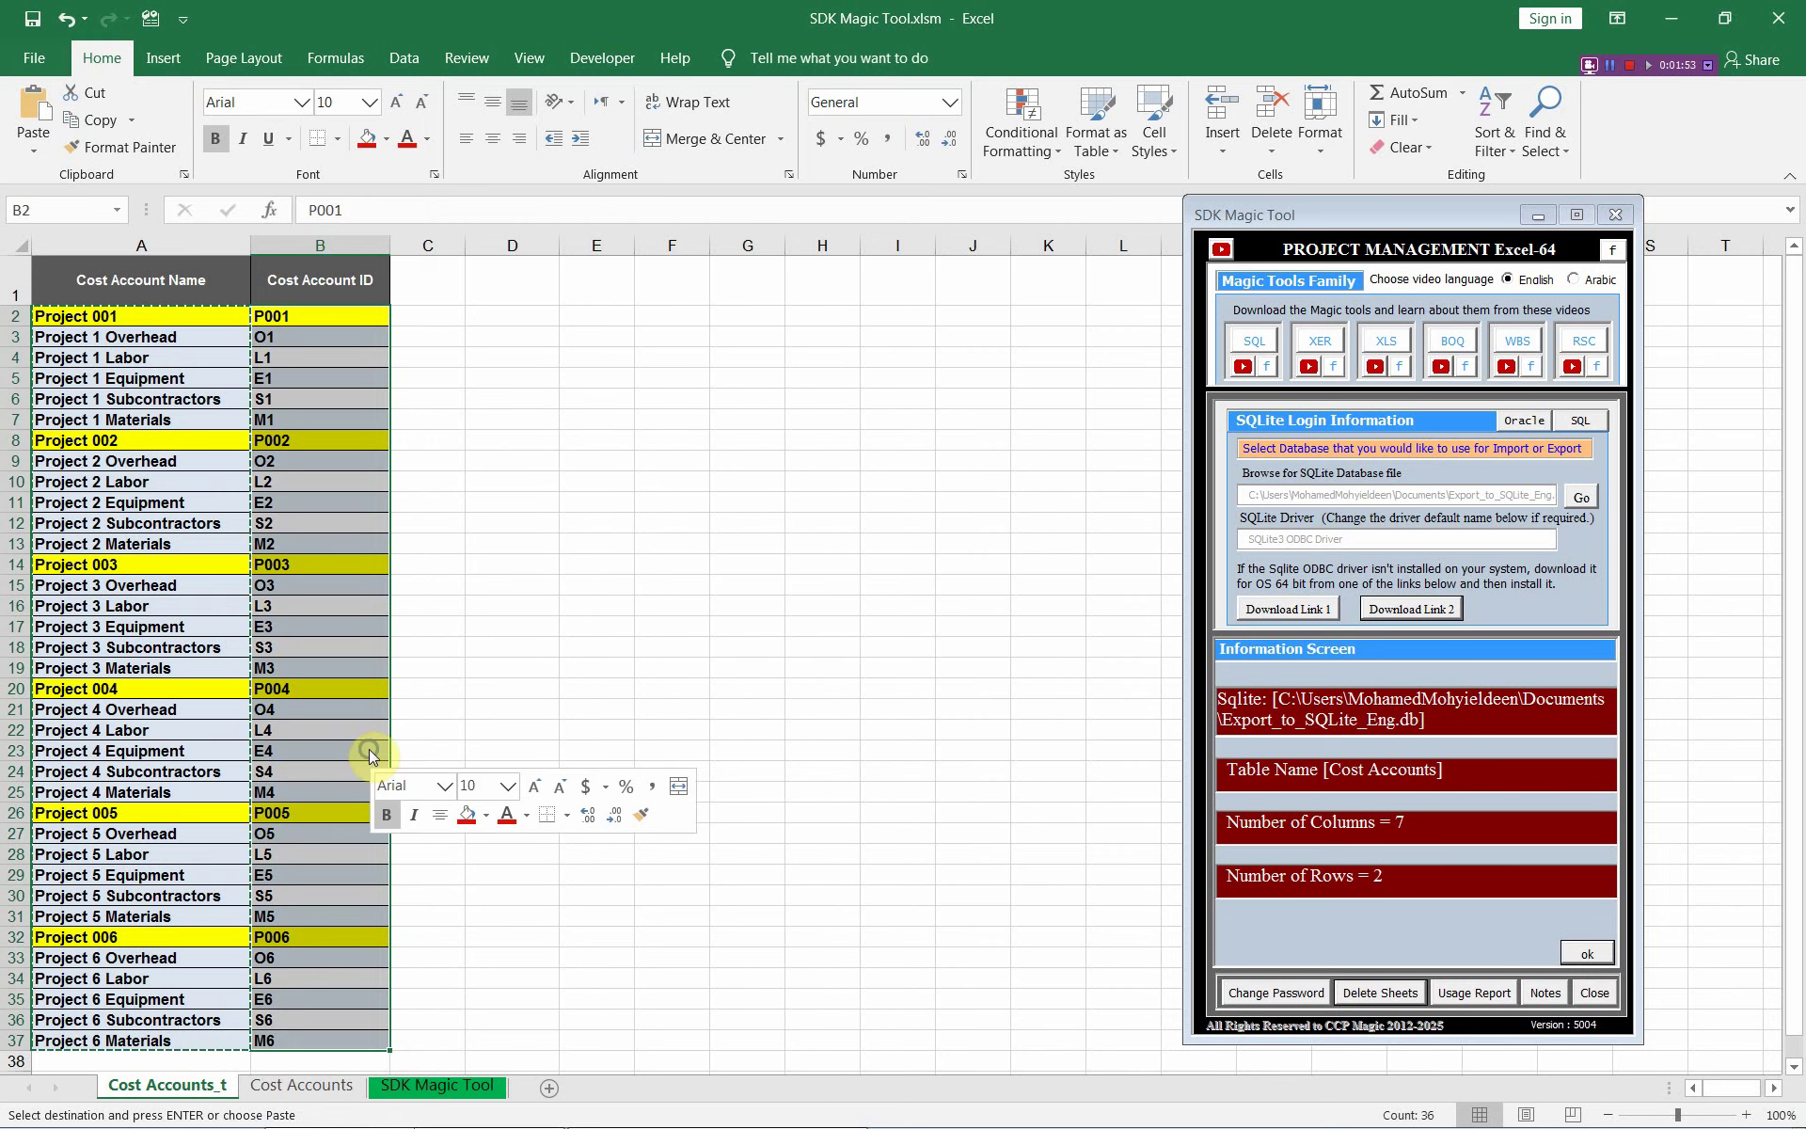
left_click(426, 231)
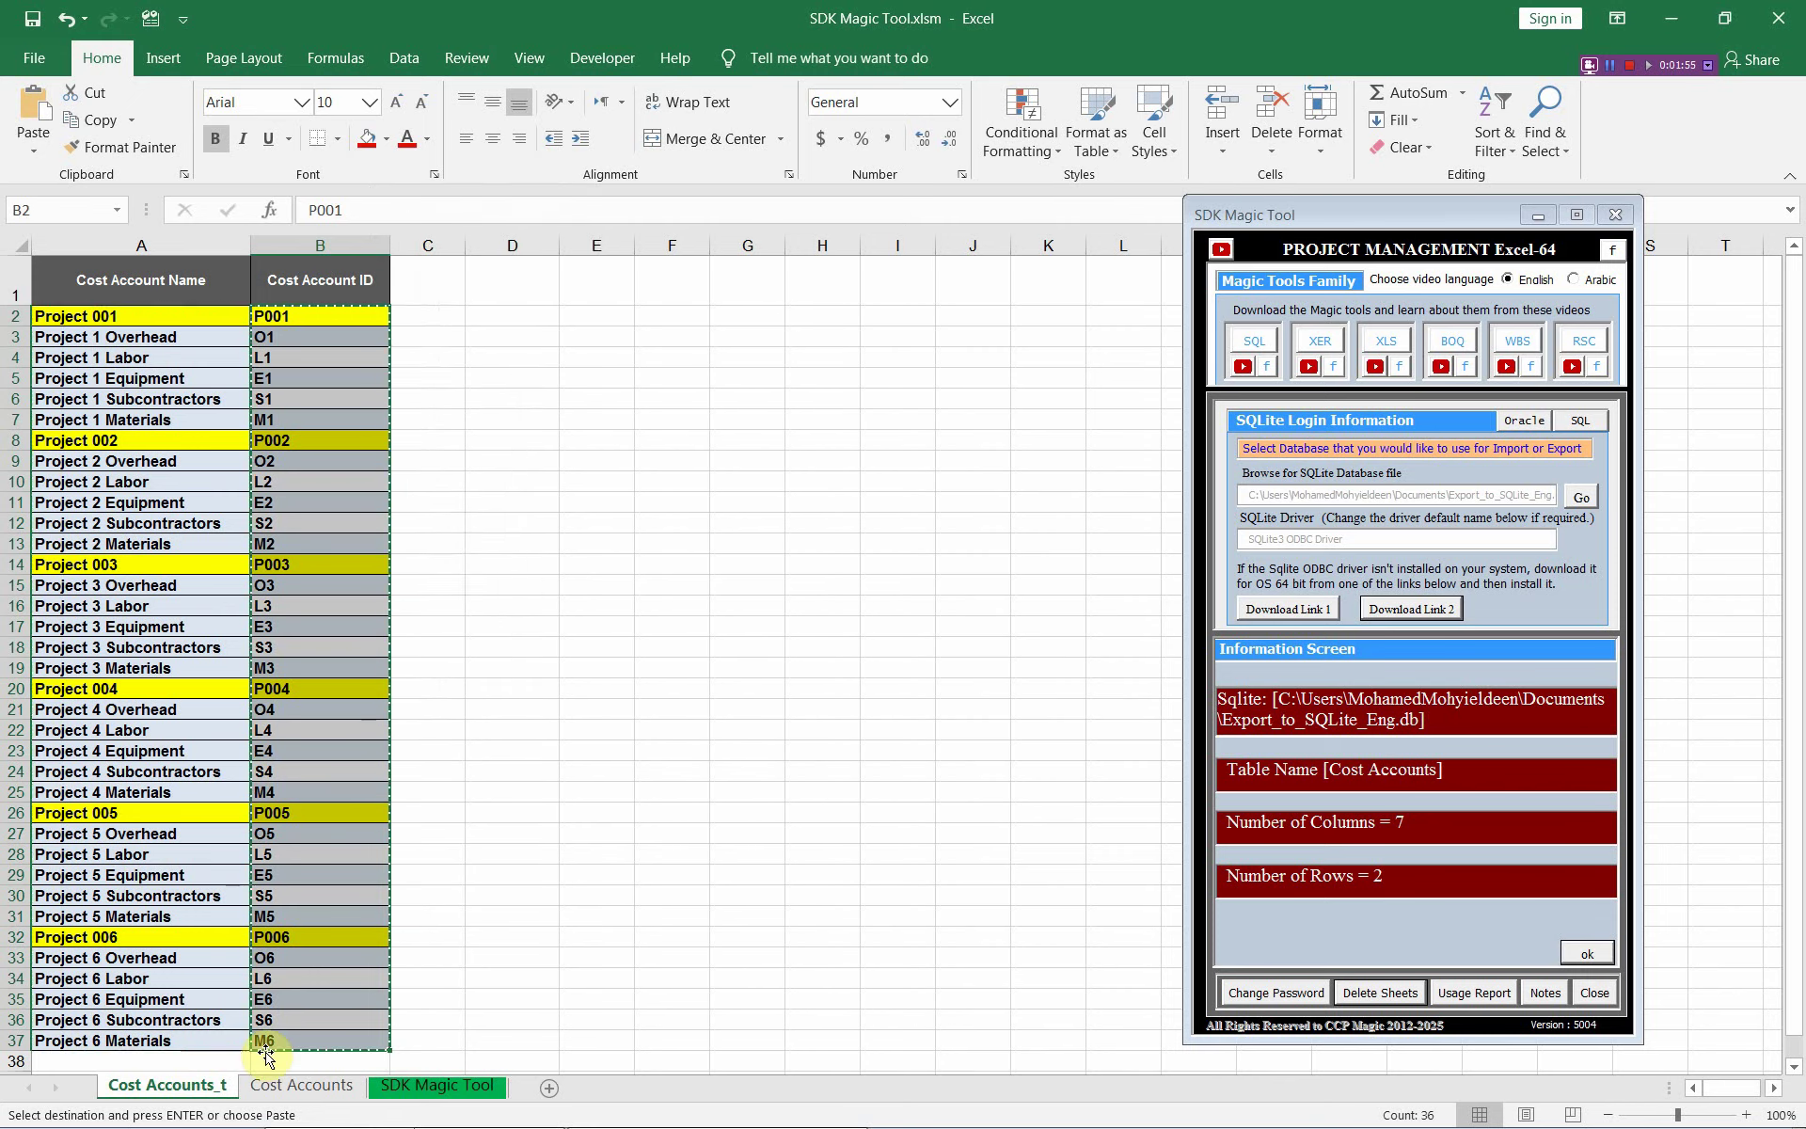
left_click(293, 1084)
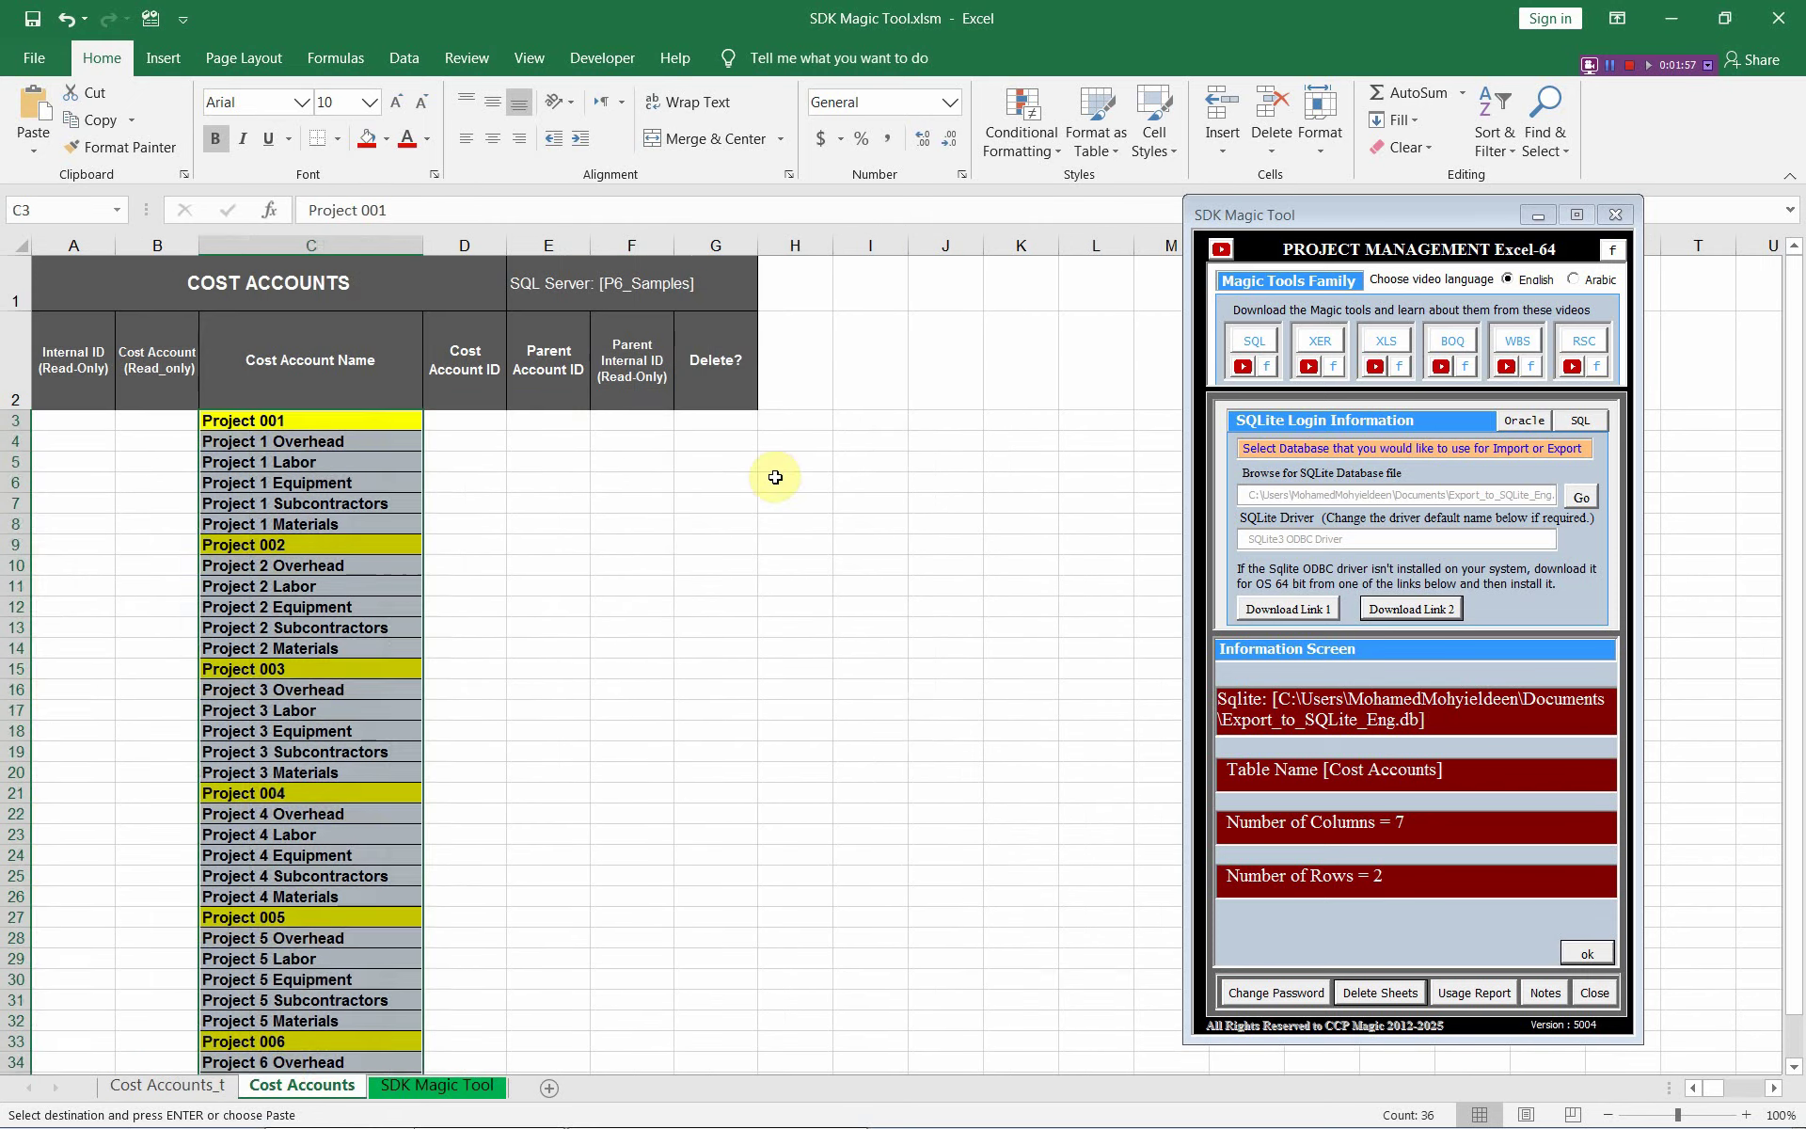
left_click(793, 422)
right_click(793, 423)
left_click(834, 508)
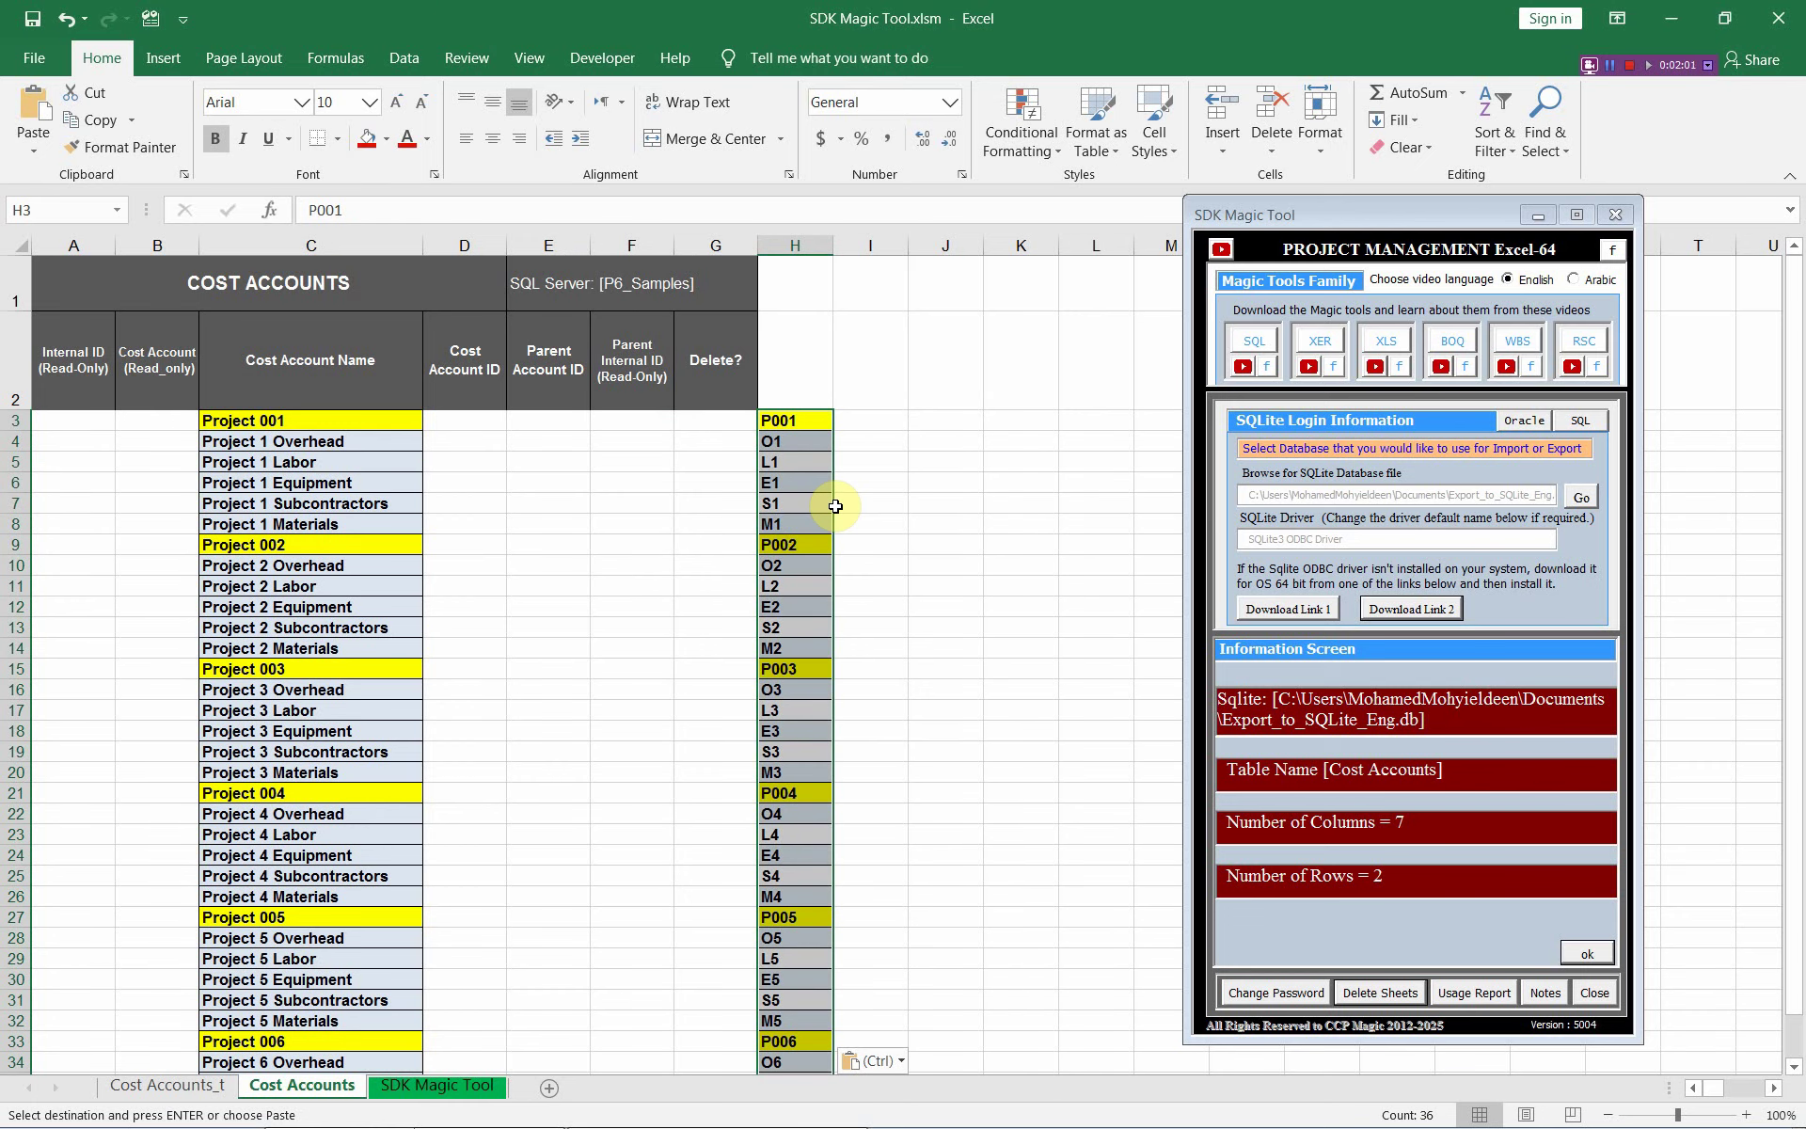
left_click_drag(833, 245, 919, 246)
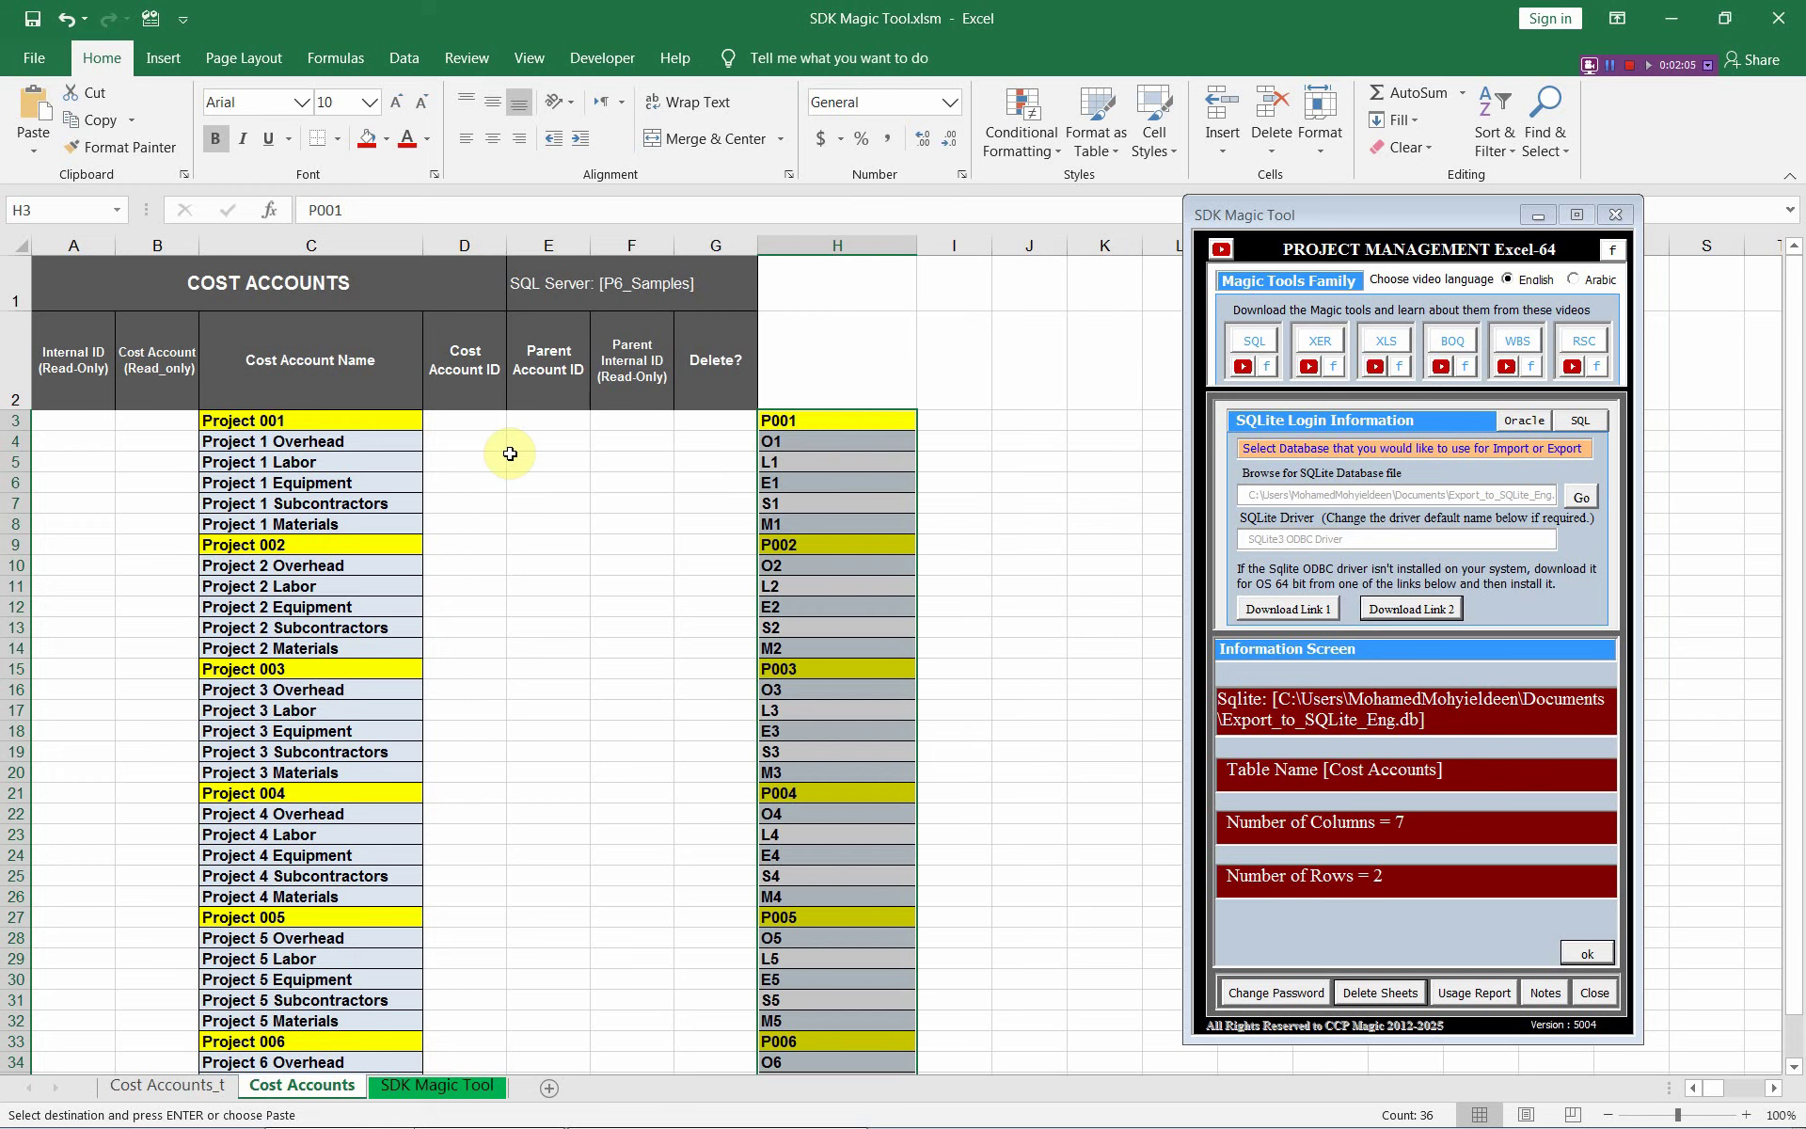
- Compare the Cost Account ID cells in column D with the IDs pasted in column H
left_click_drag(459, 420, 463, 1082)
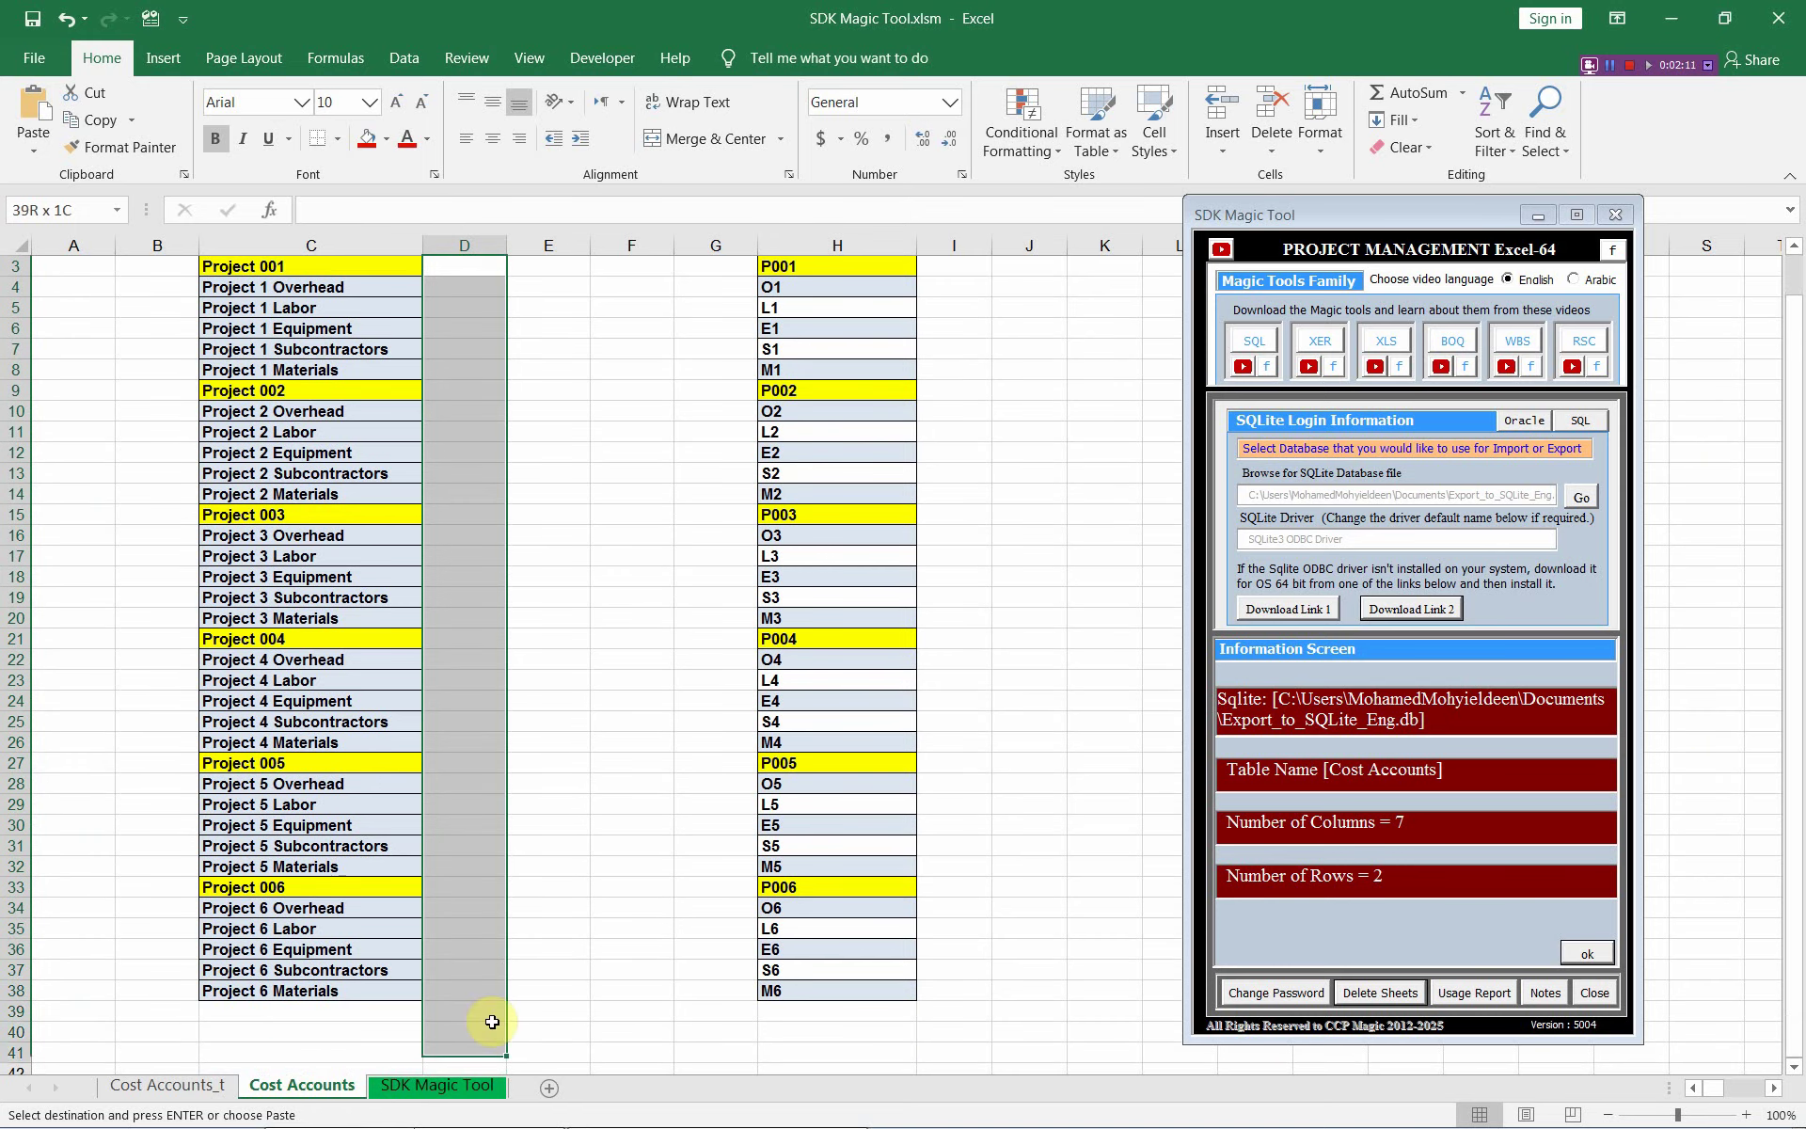
left_click(827, 635)
scroll(205, 501, "up", 1)
scroll(205, 500, "up", 1)
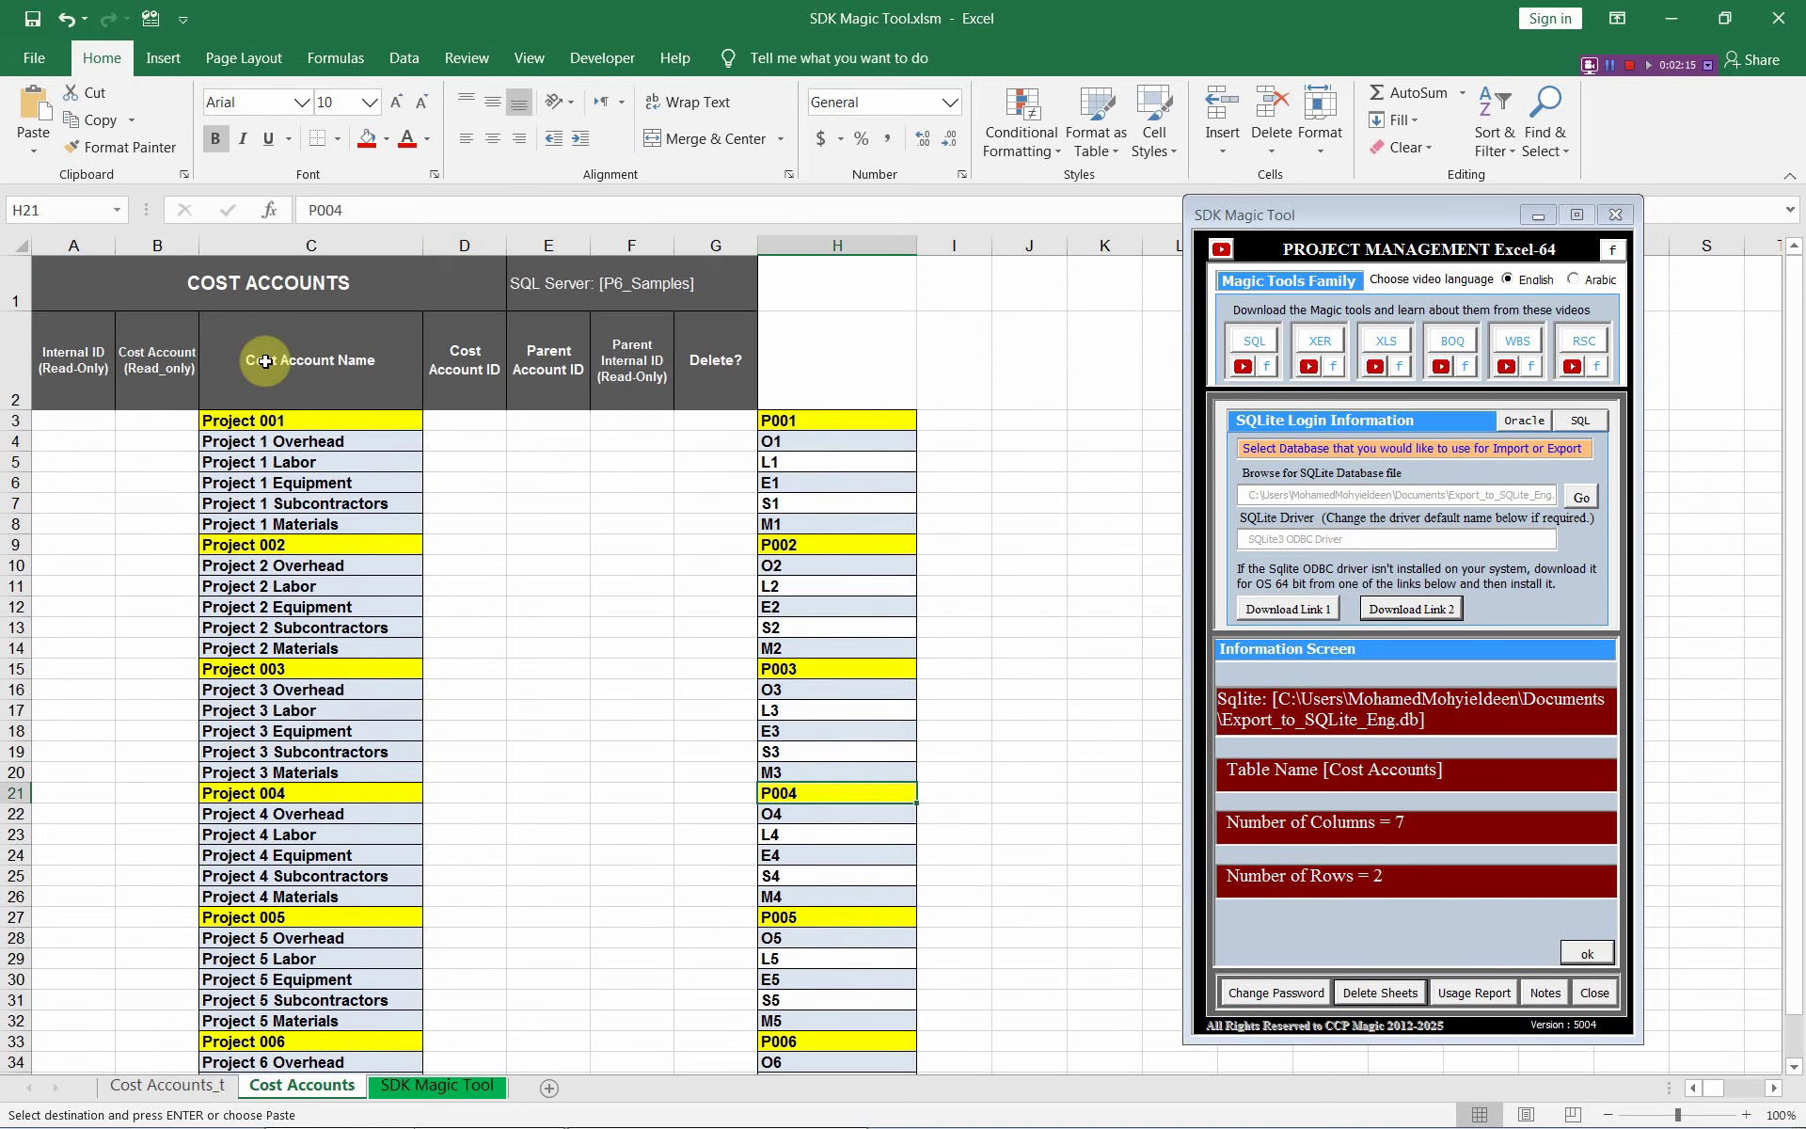
- Close the import information screen, run the Set Cost Accounts export task to update the database, and acknowledge the completion message
left_click(278, 287)
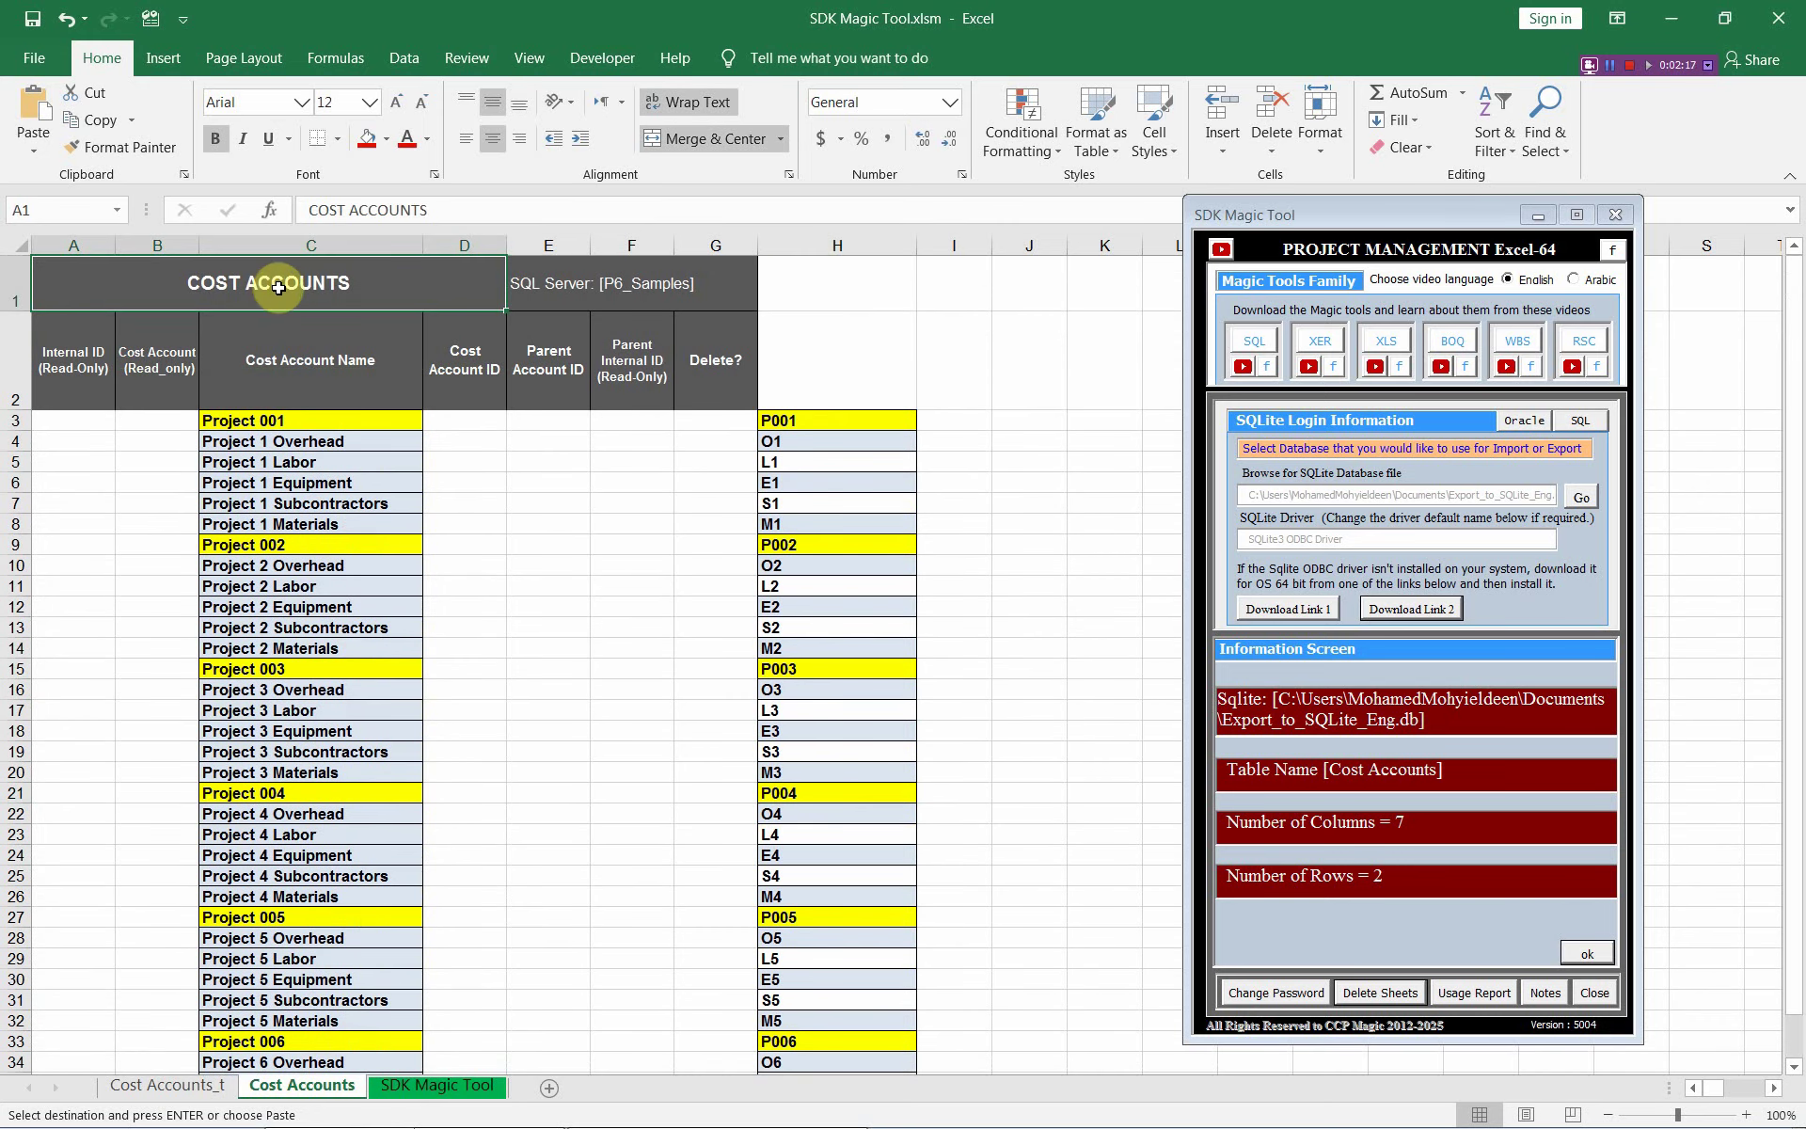
left_click(1599, 955)
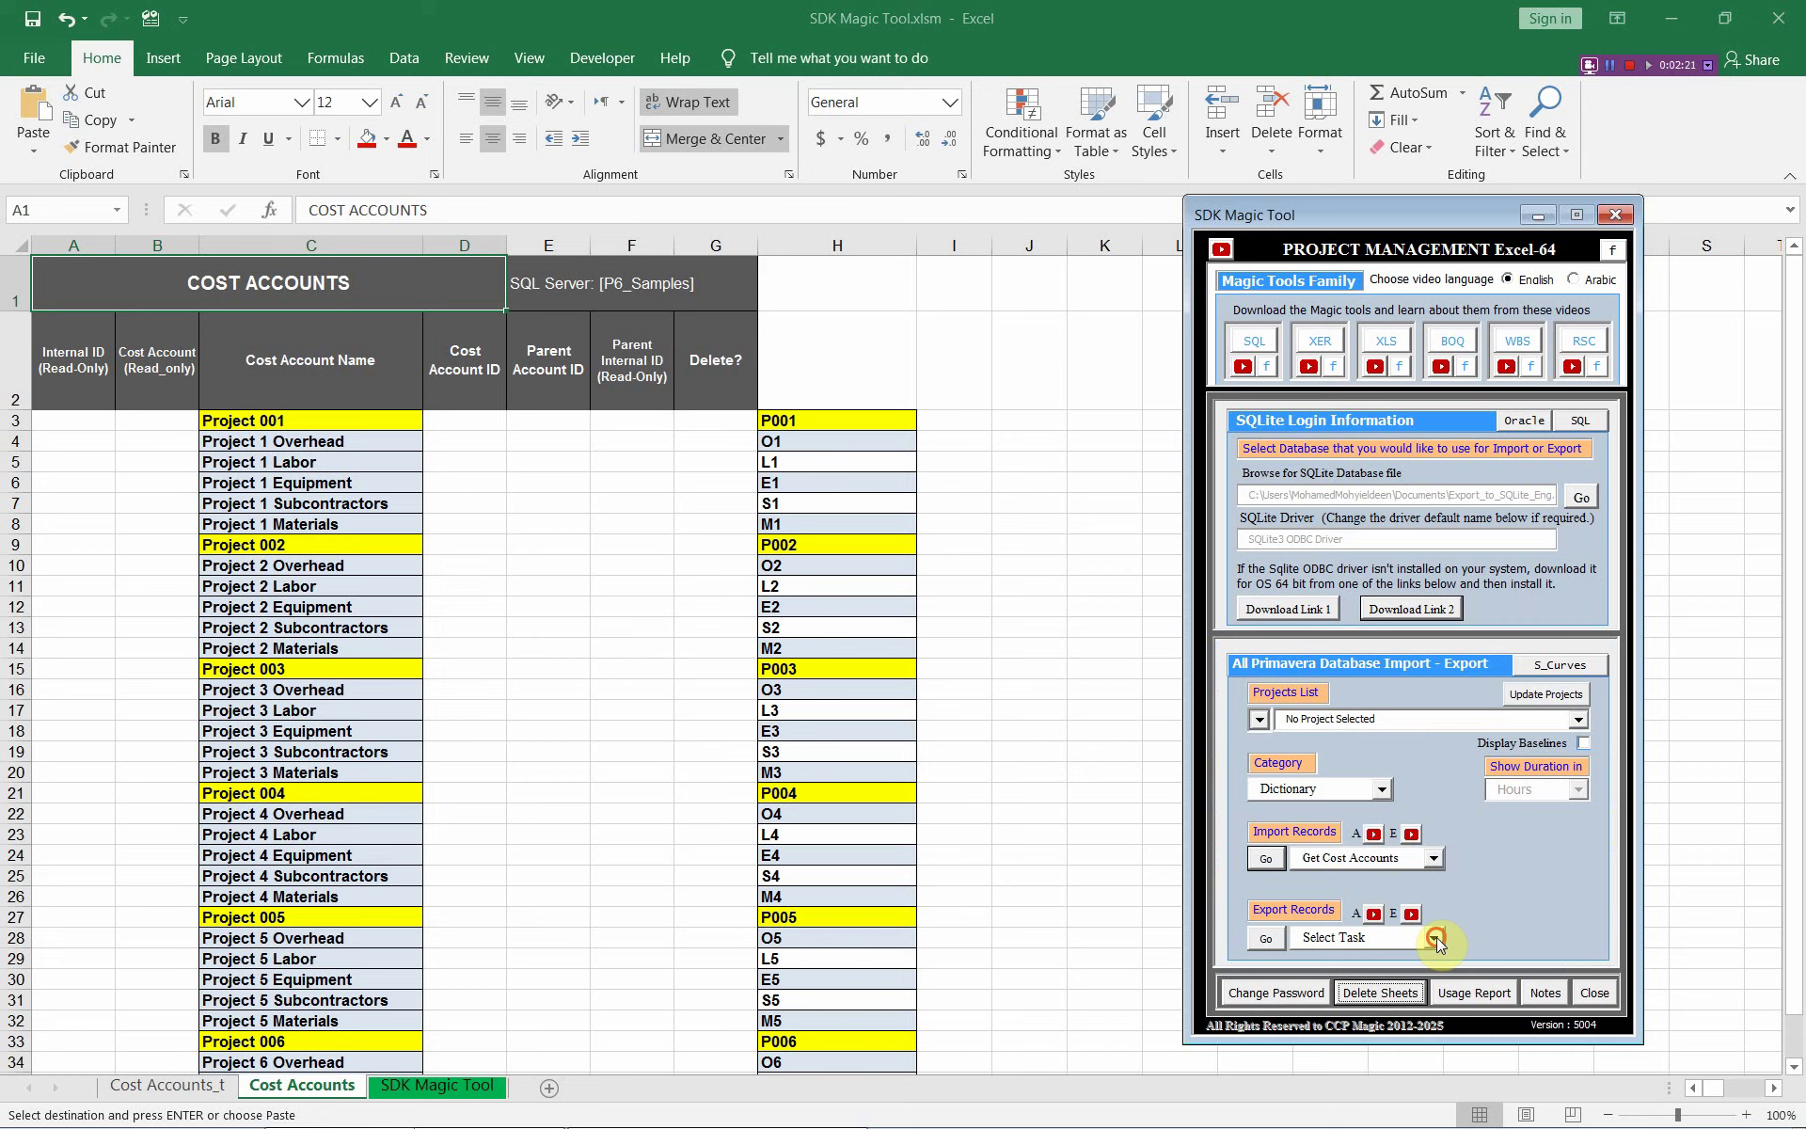
left_click(1434, 939)
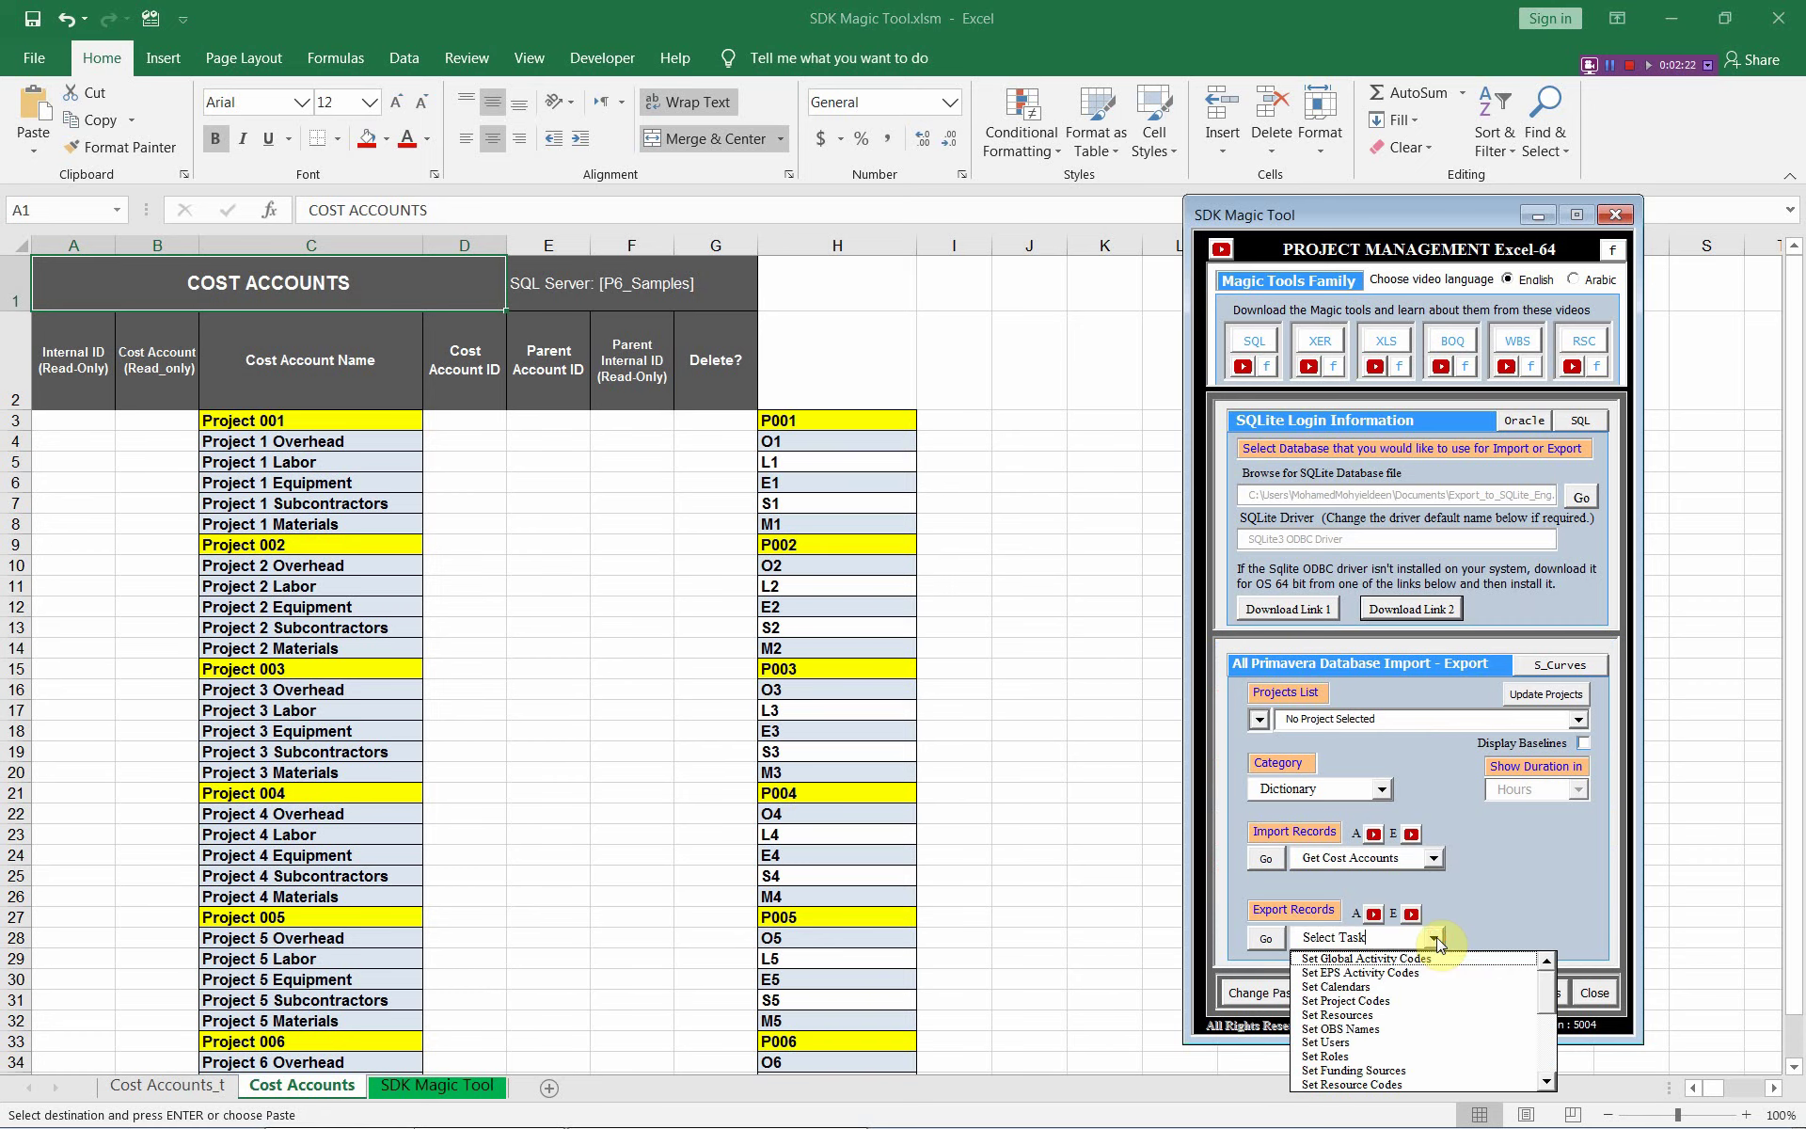
left_click(1548, 1083)
left_click(1547, 1083)
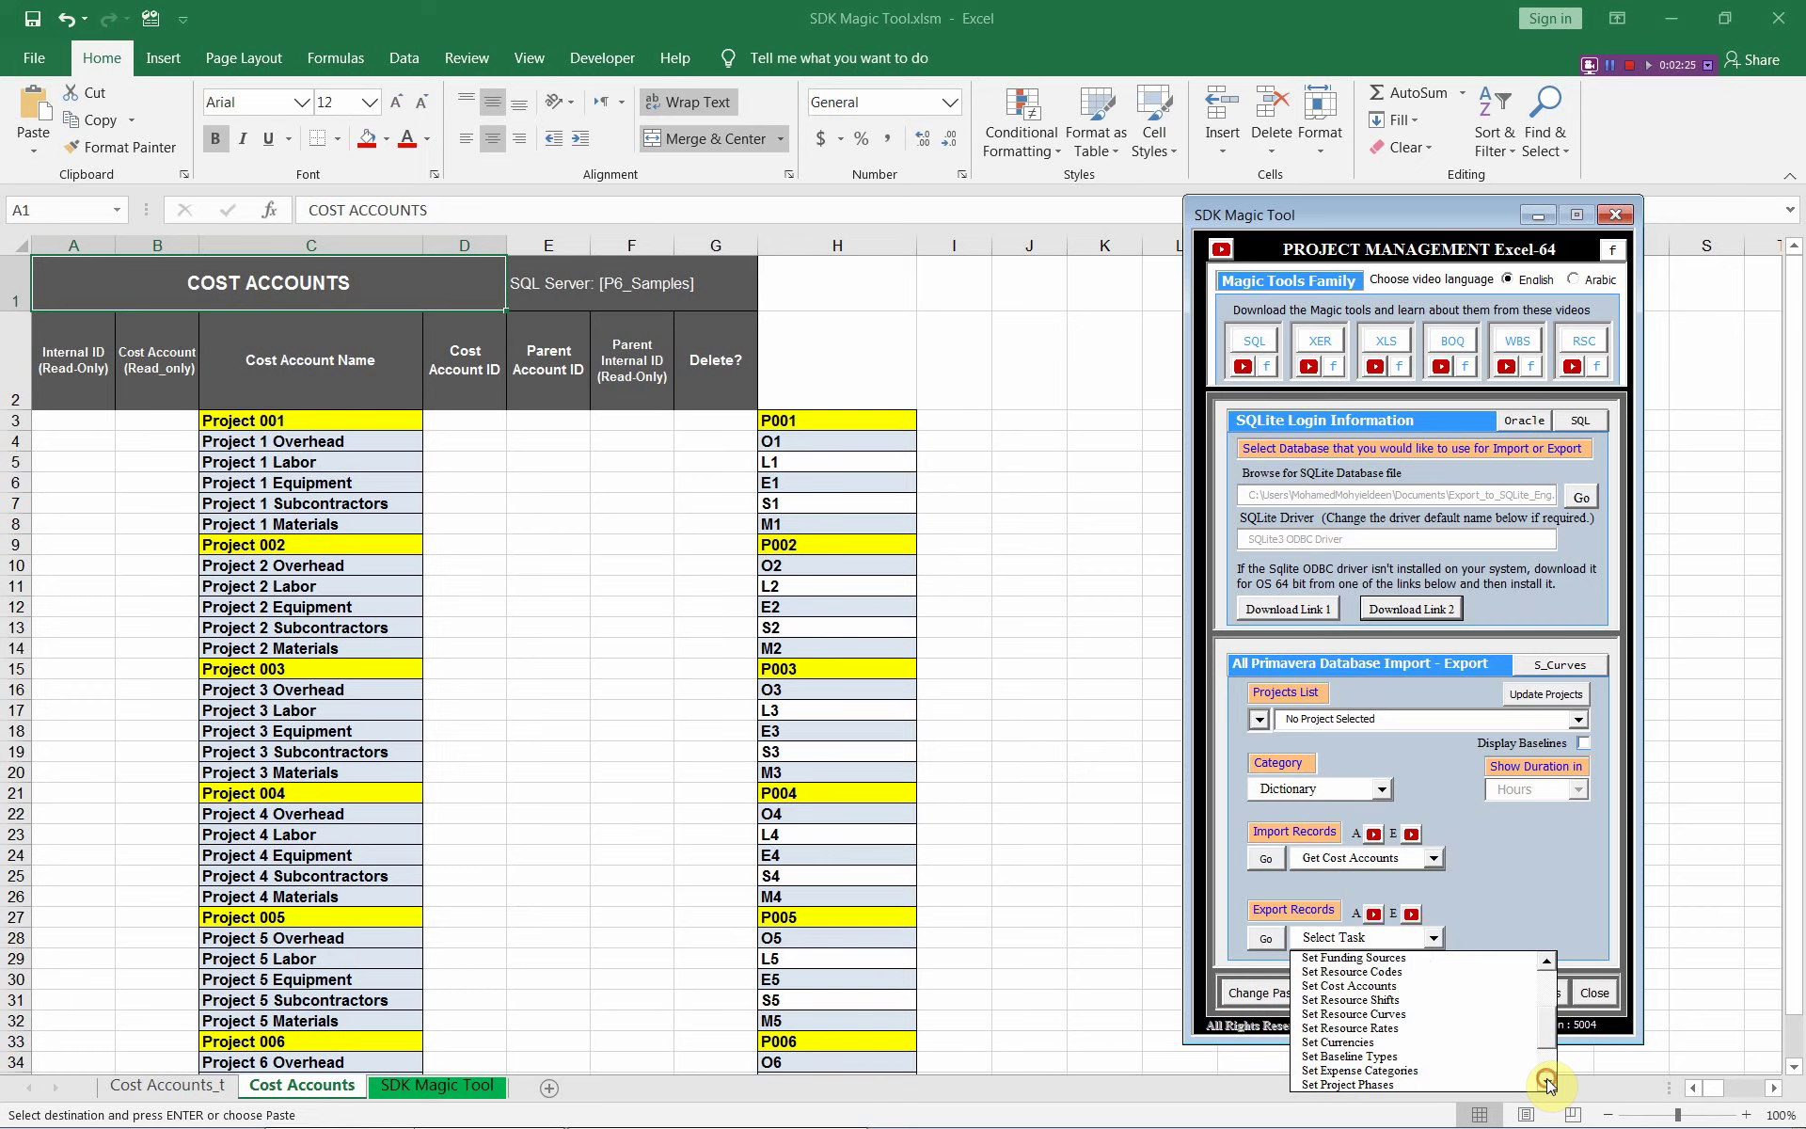
left_click(1547, 1084)
left_click(1548, 1083)
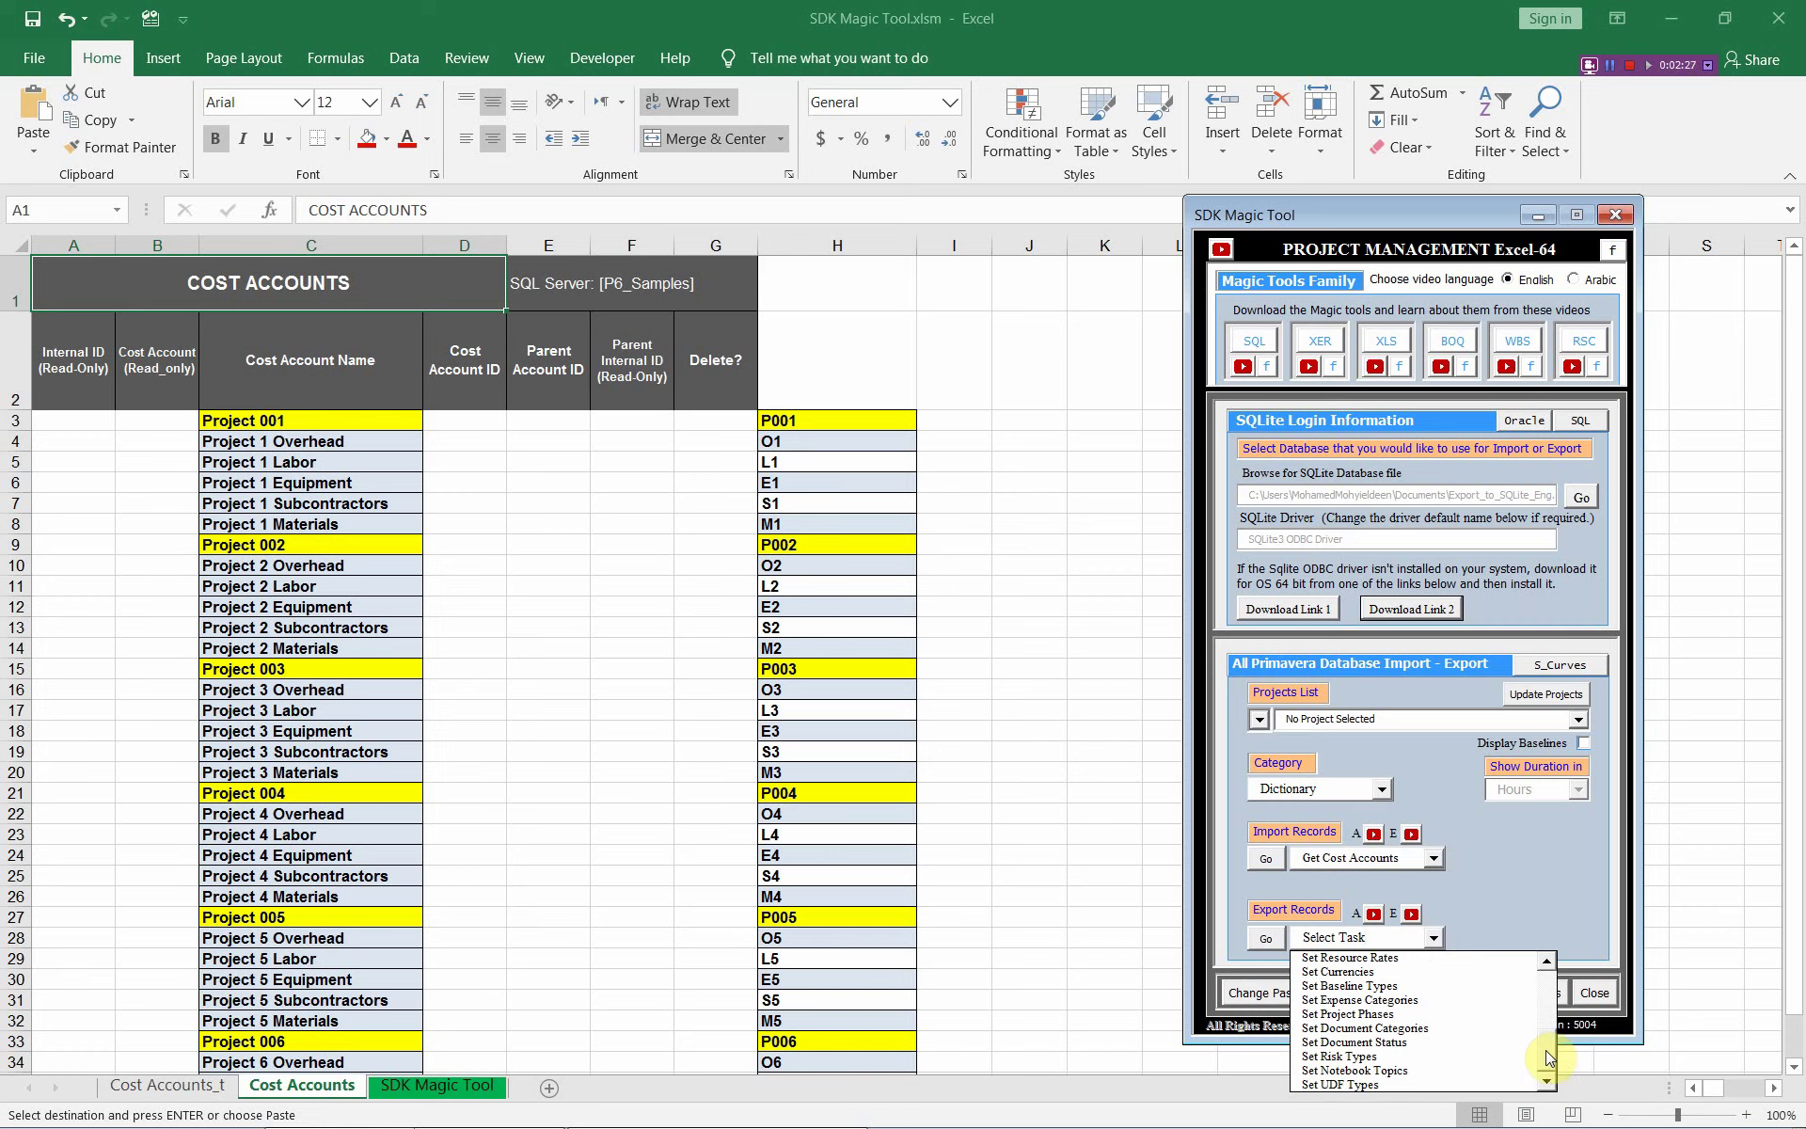
left_click(1544, 963)
left_click(1544, 964)
left_click(1544, 964)
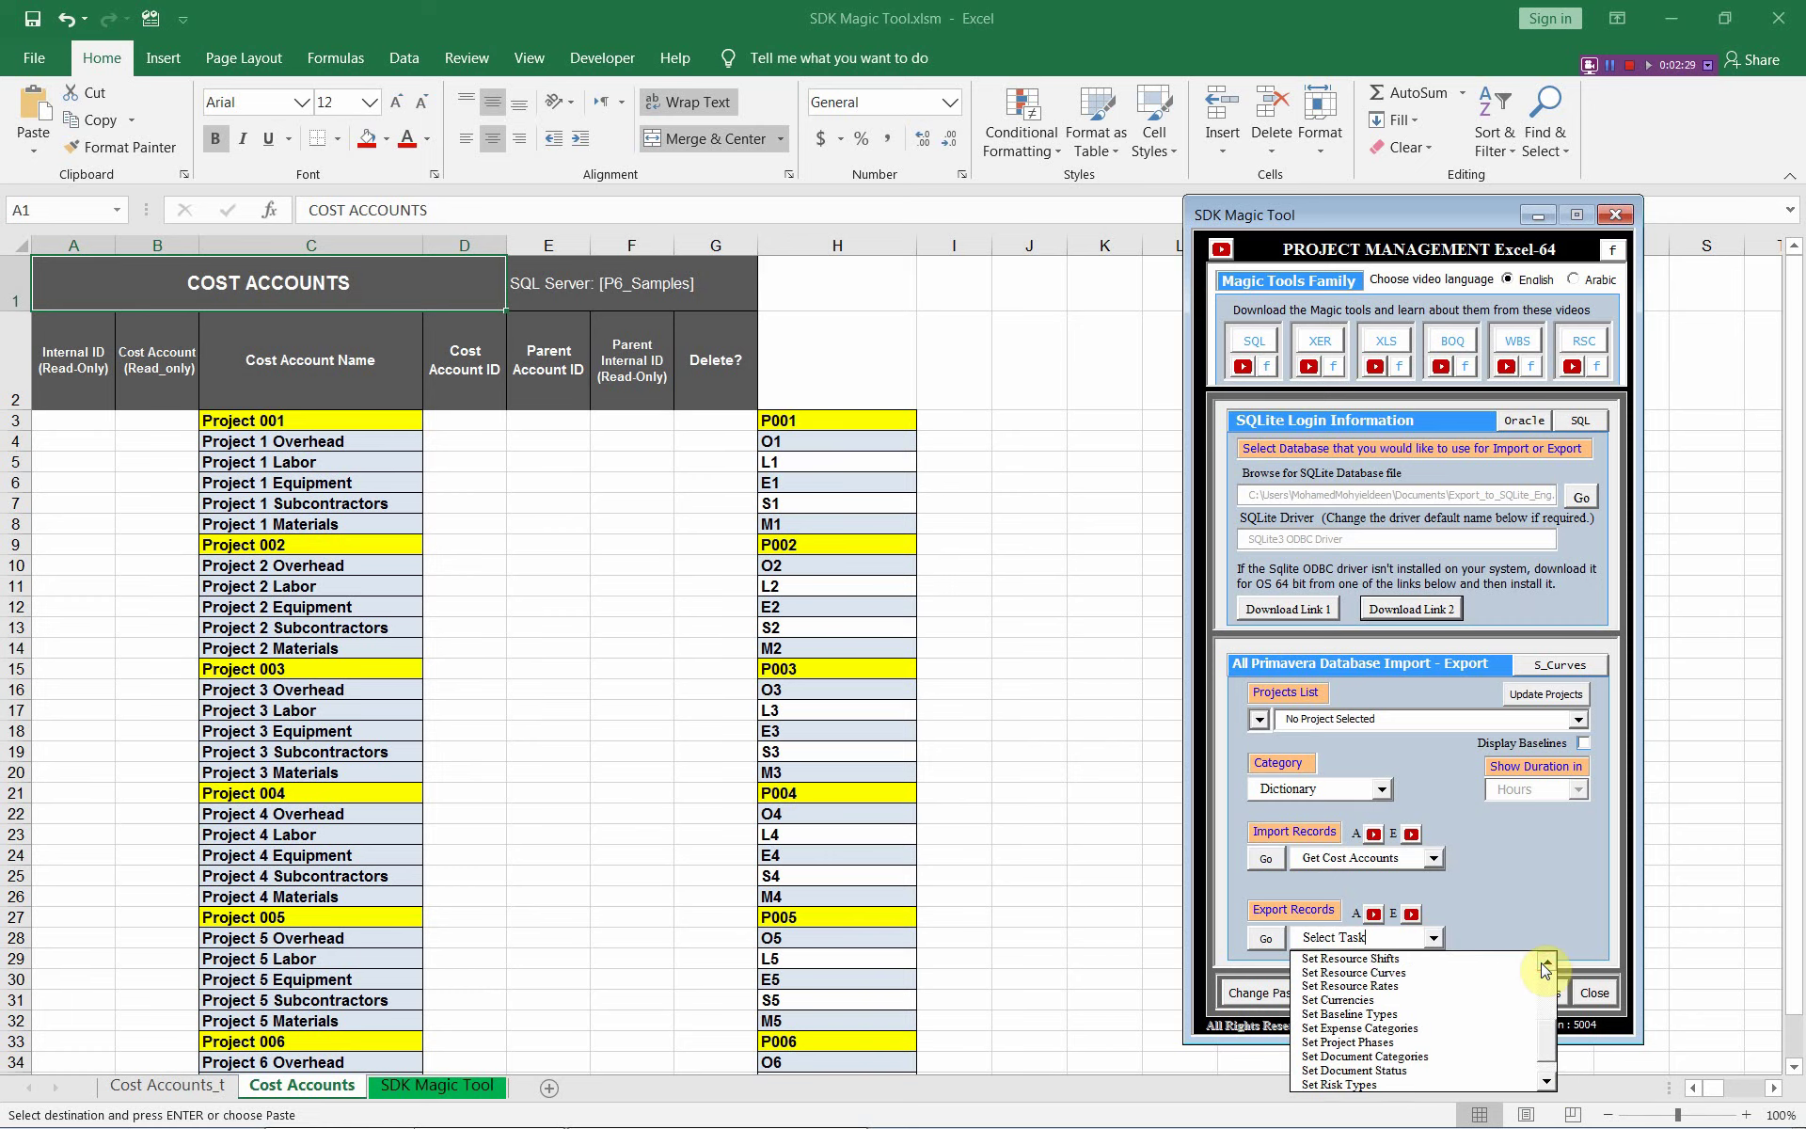
left_click(1543, 963)
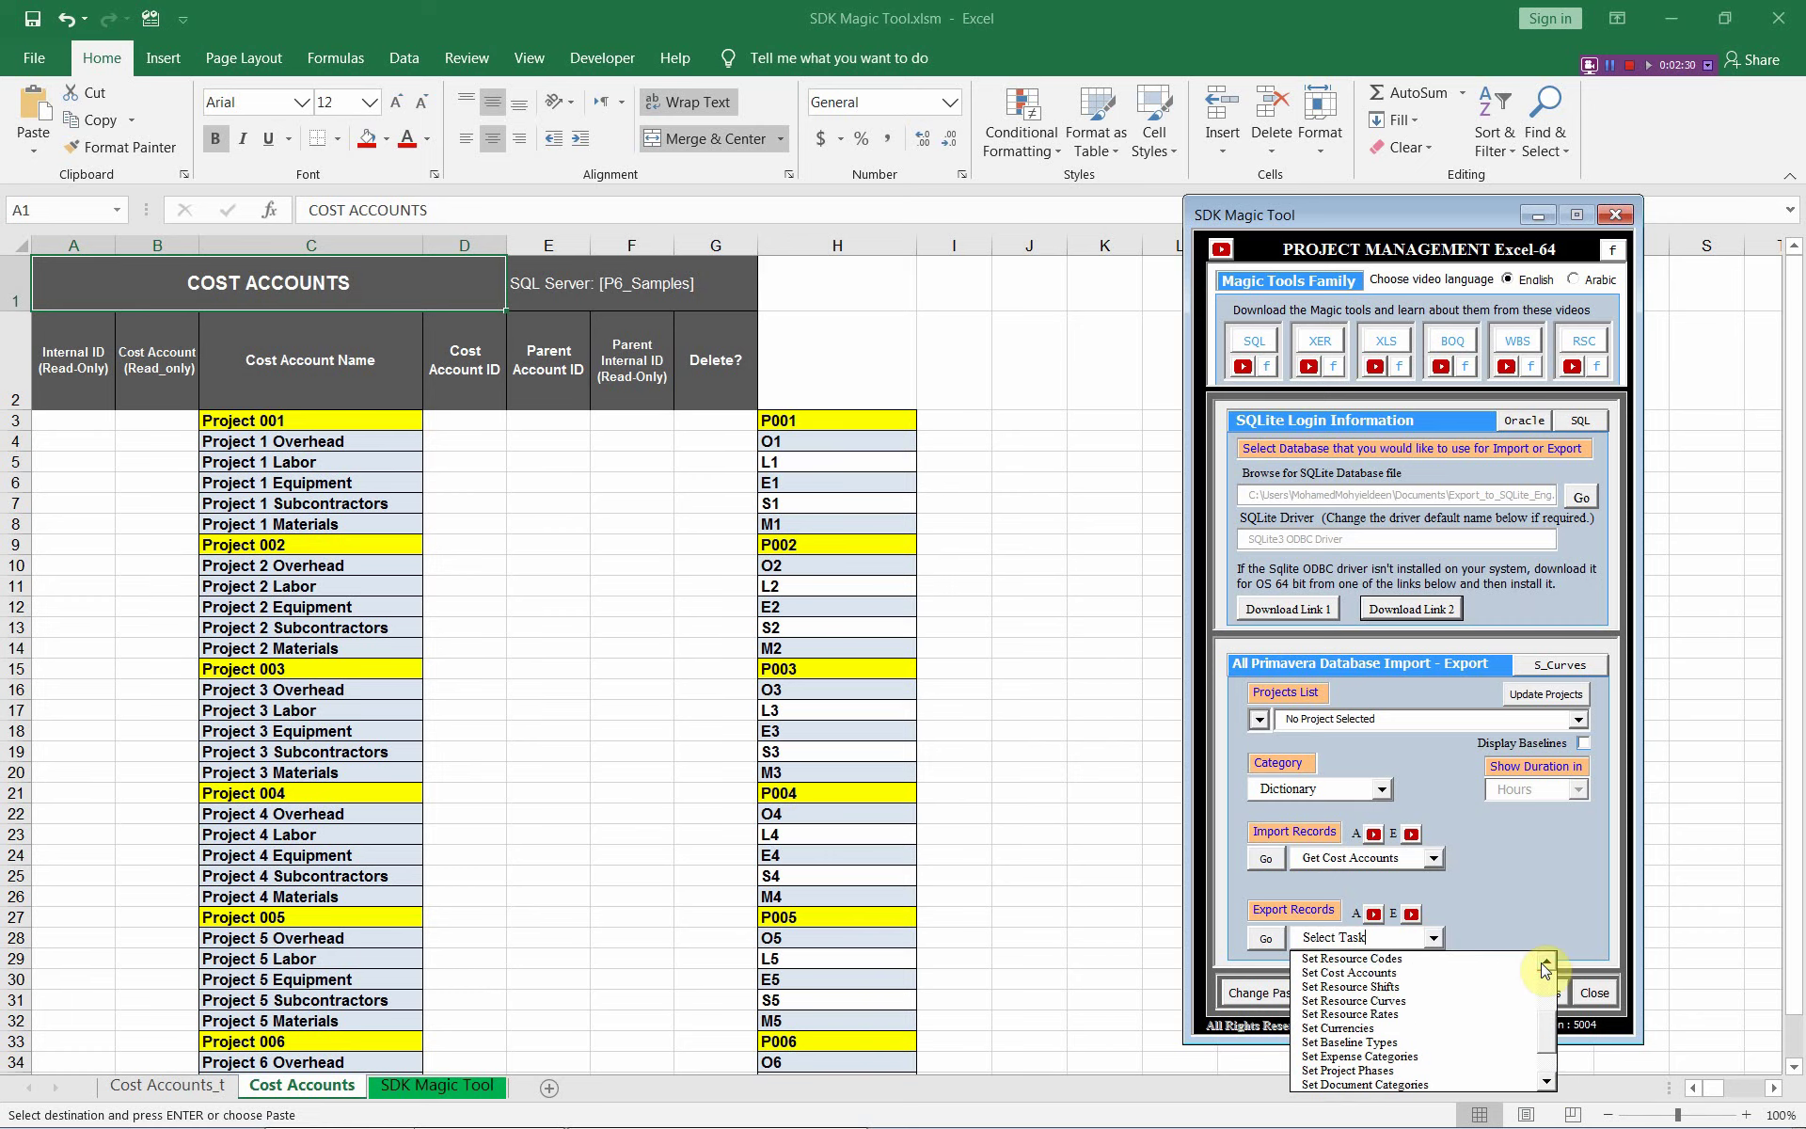
left_click(1400, 974)
left_click(1279, 936)
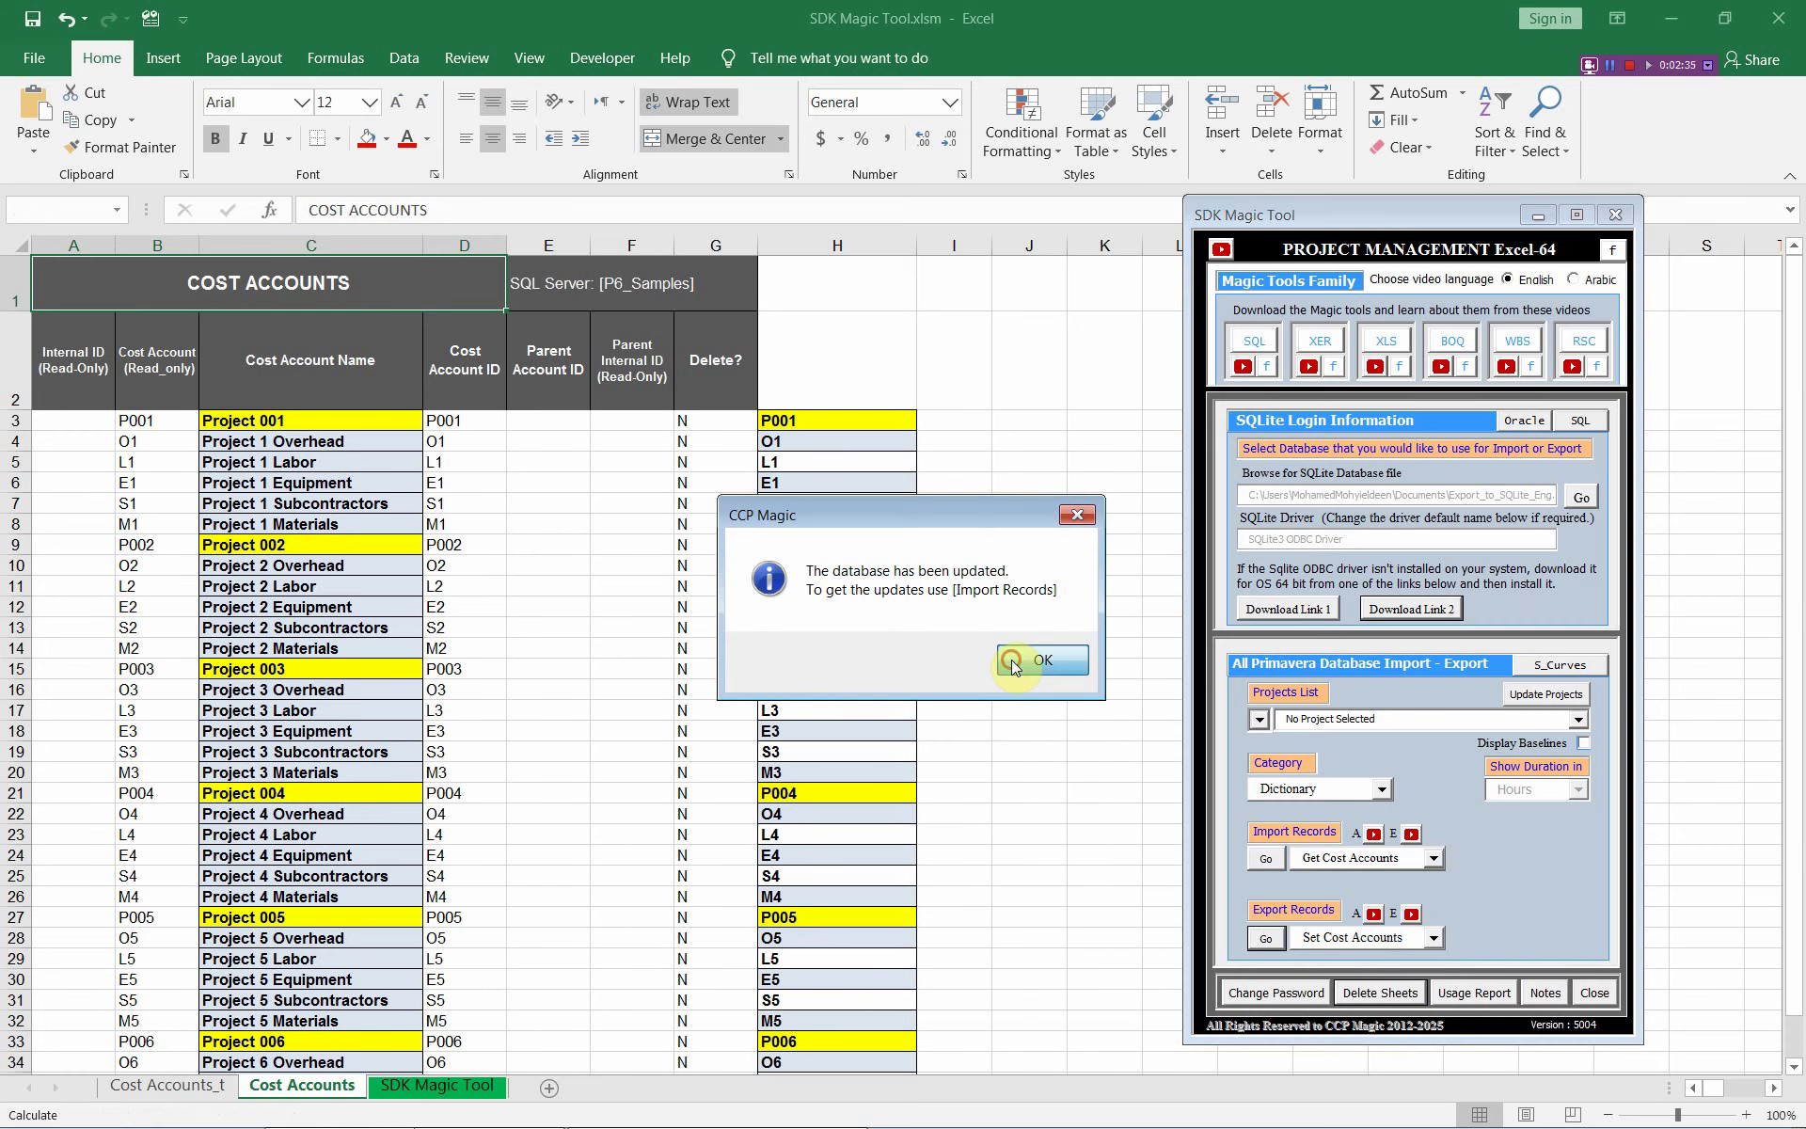
left_click(1015, 662)
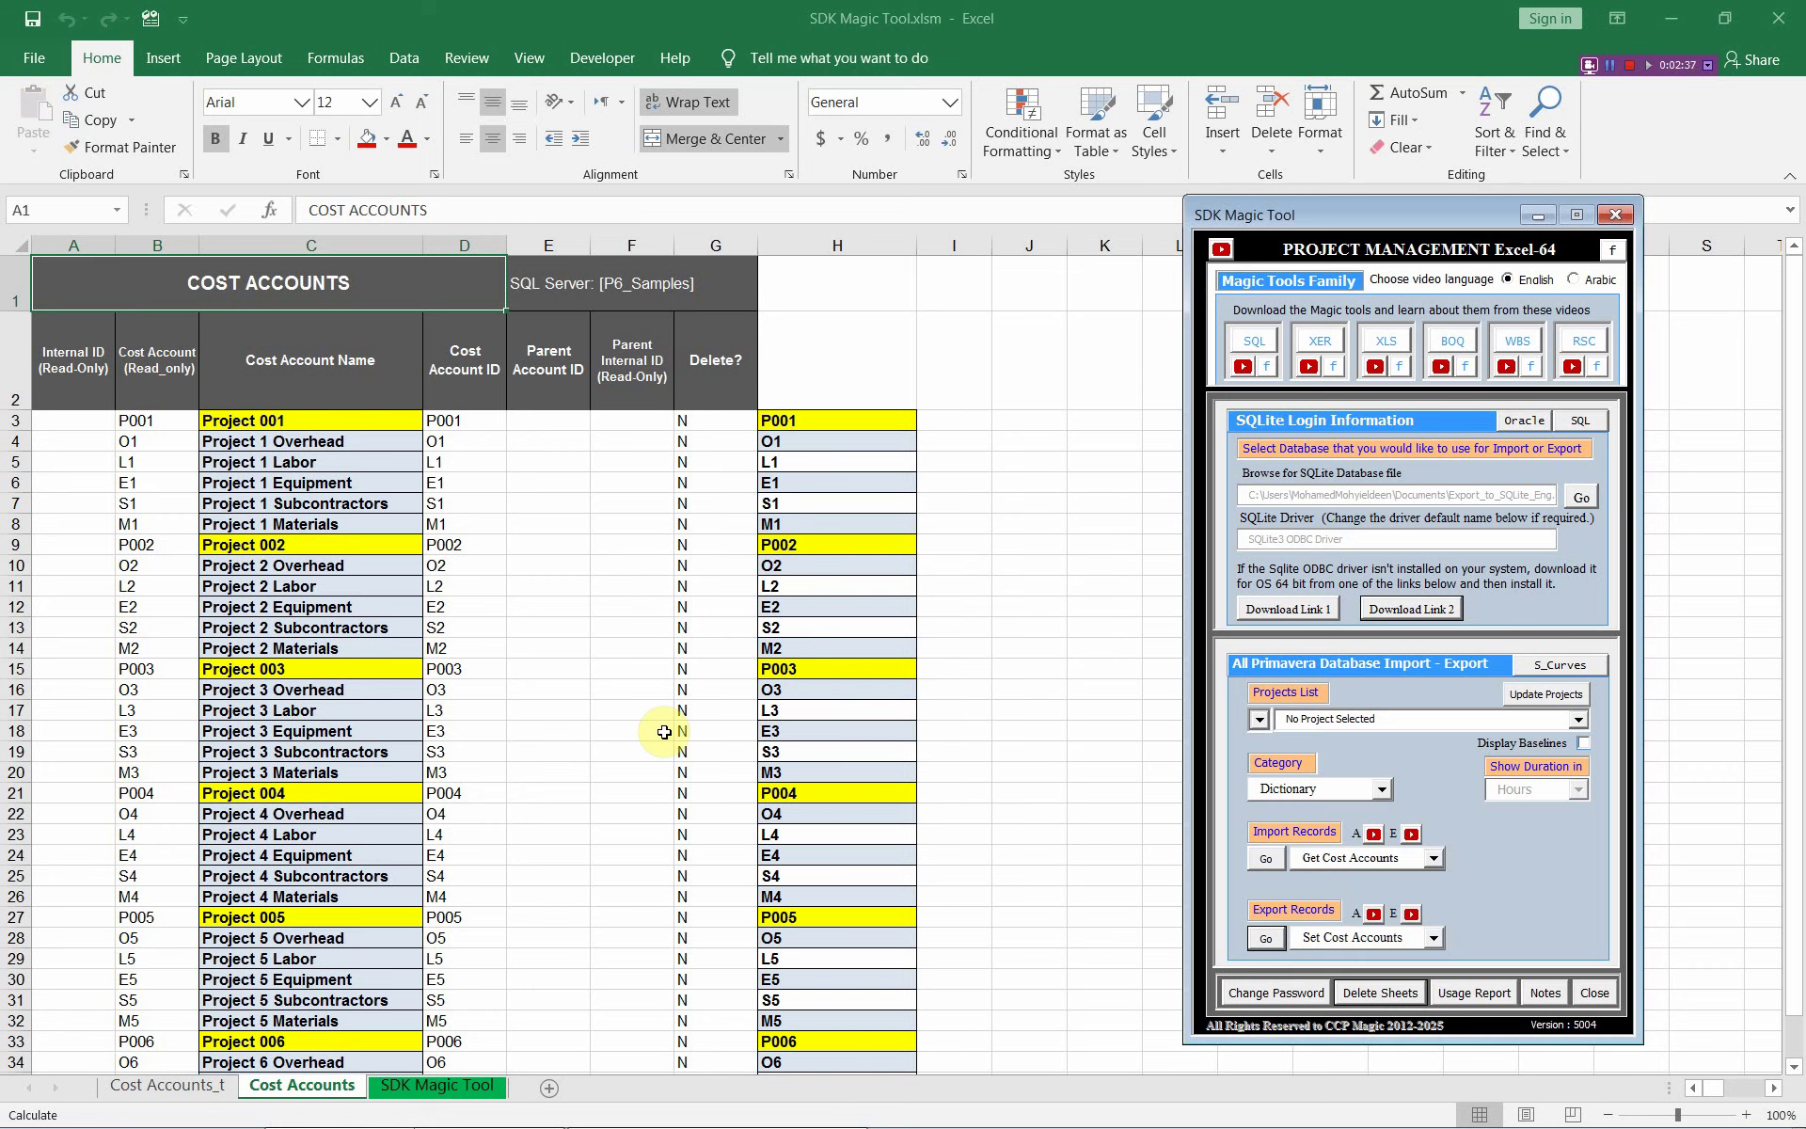
- Run the Get Cost Accounts import to reload the records from the SQLite database, and close the information screen
left_click(162, 420)
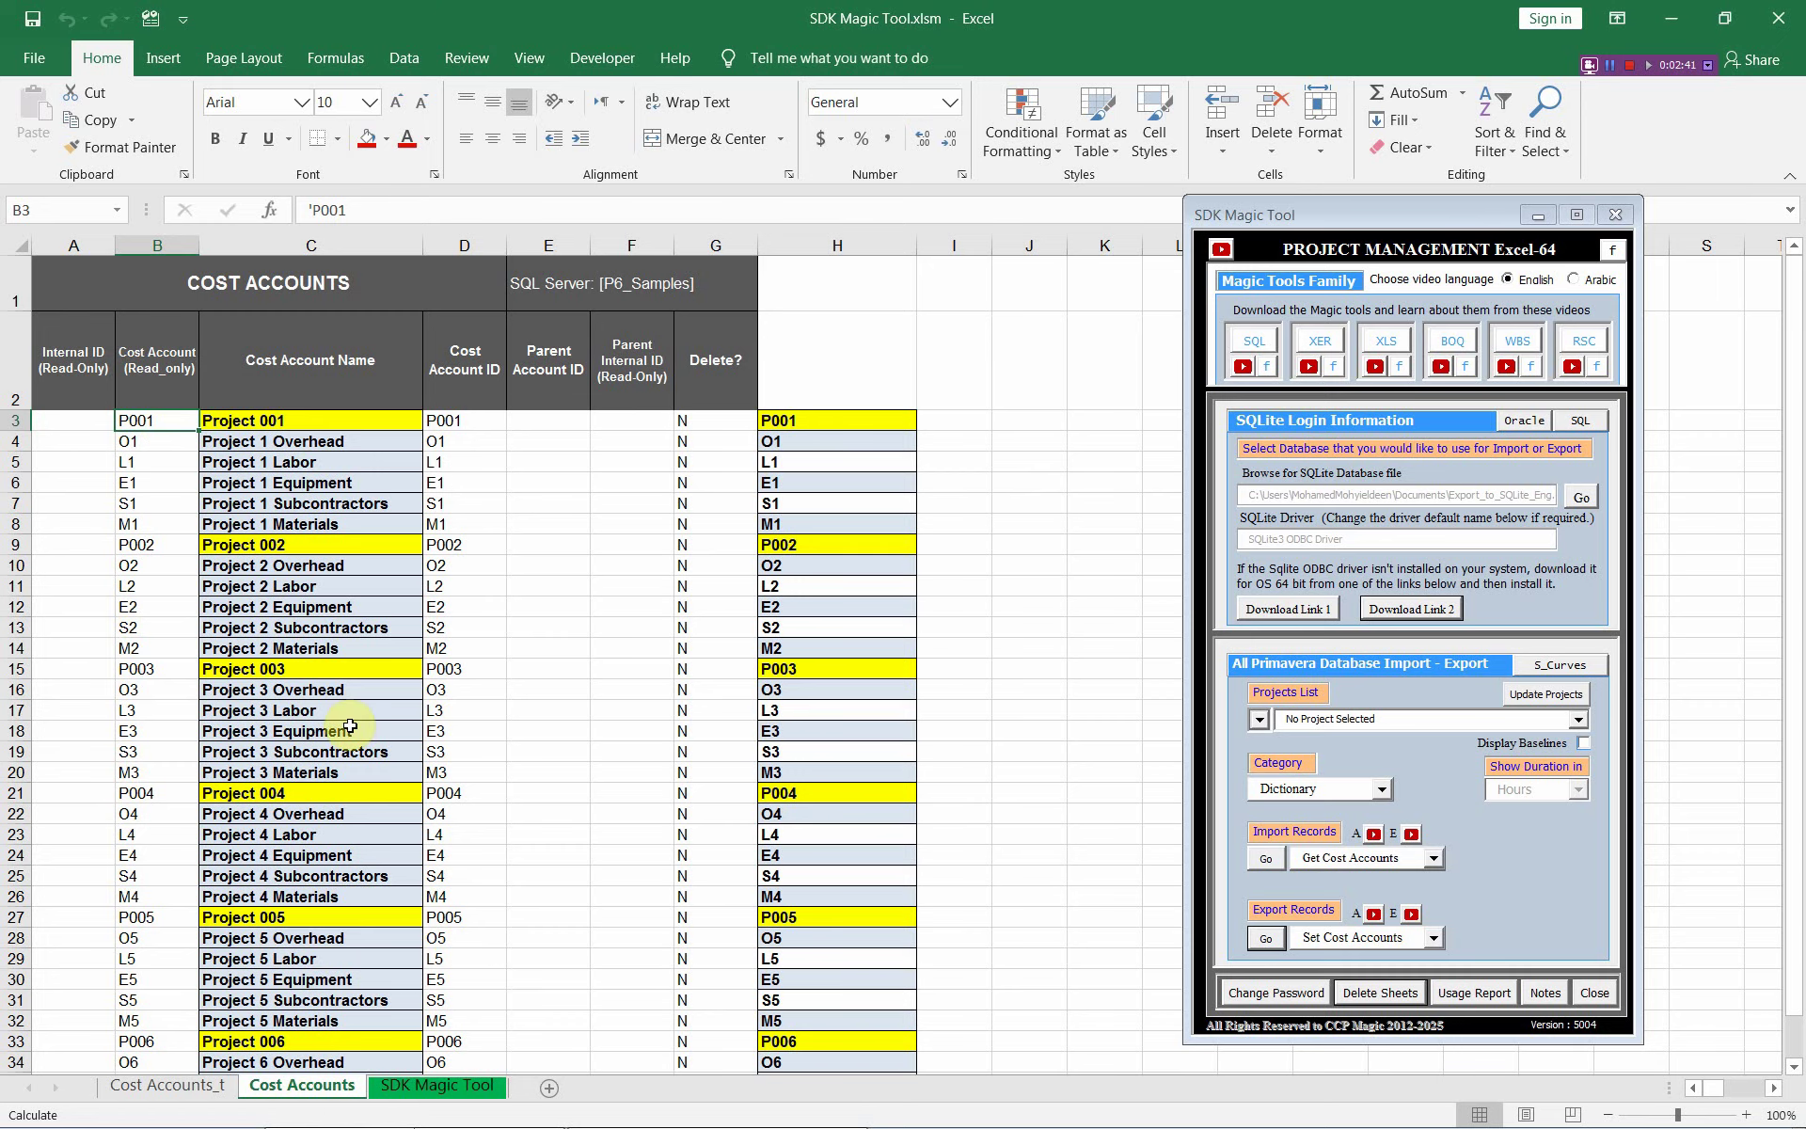
left_click(1267, 859)
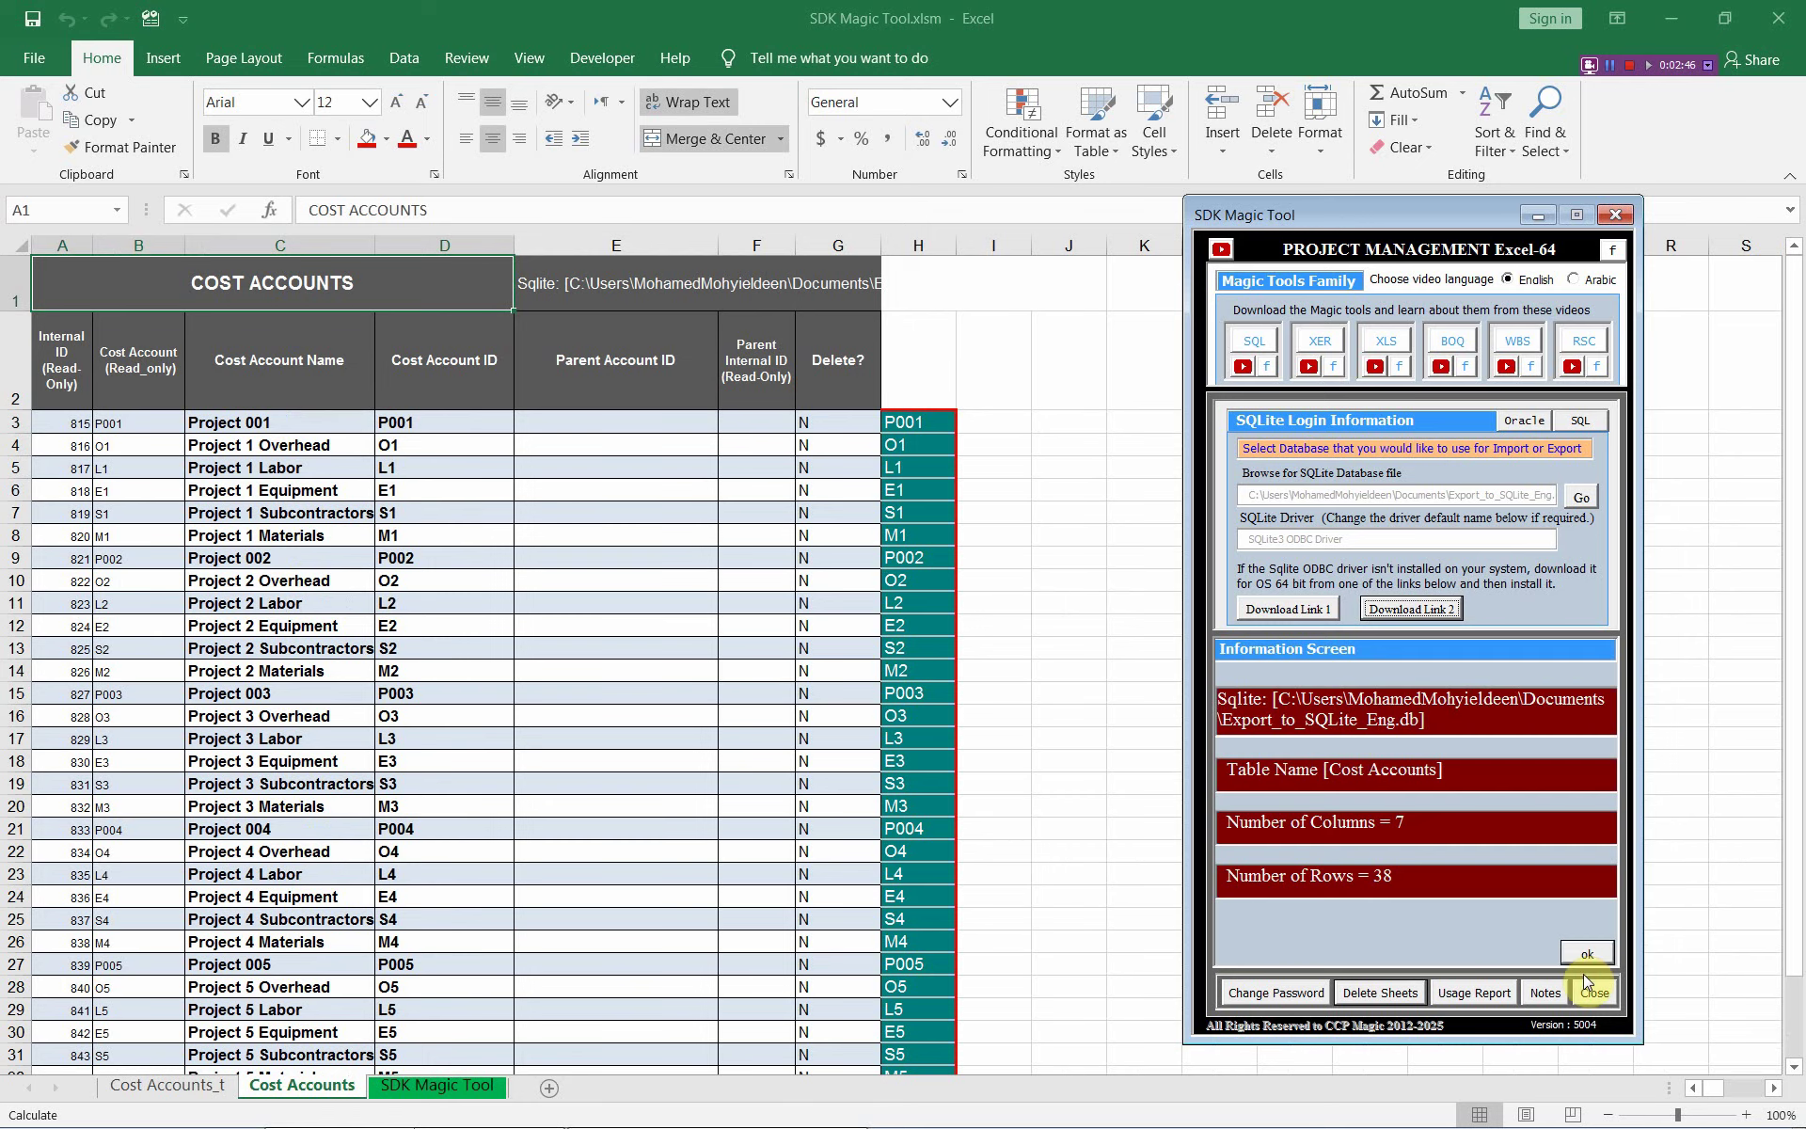
left_click(1588, 955)
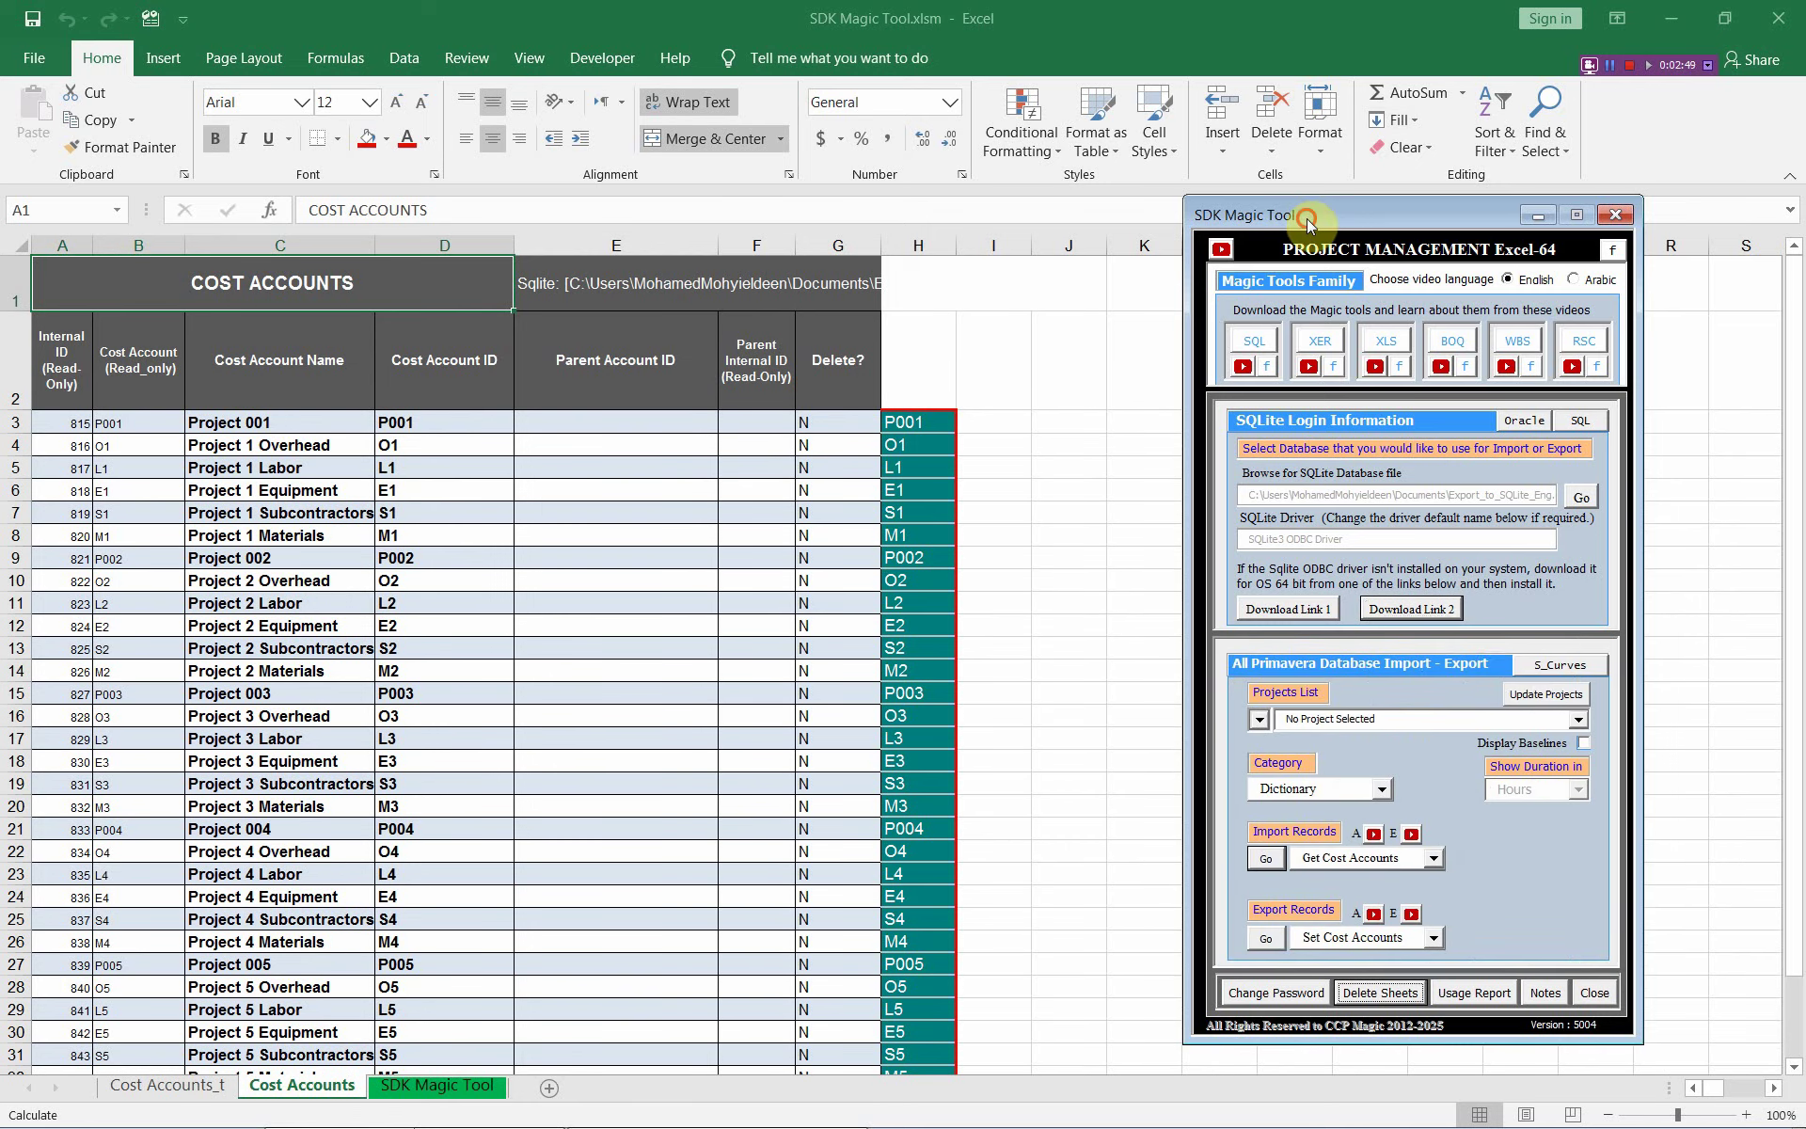
- Widen column H on the Cost Accounts sheet and review the Internal ID values in column A
left_click_drag(1308, 224, 1443, 232)
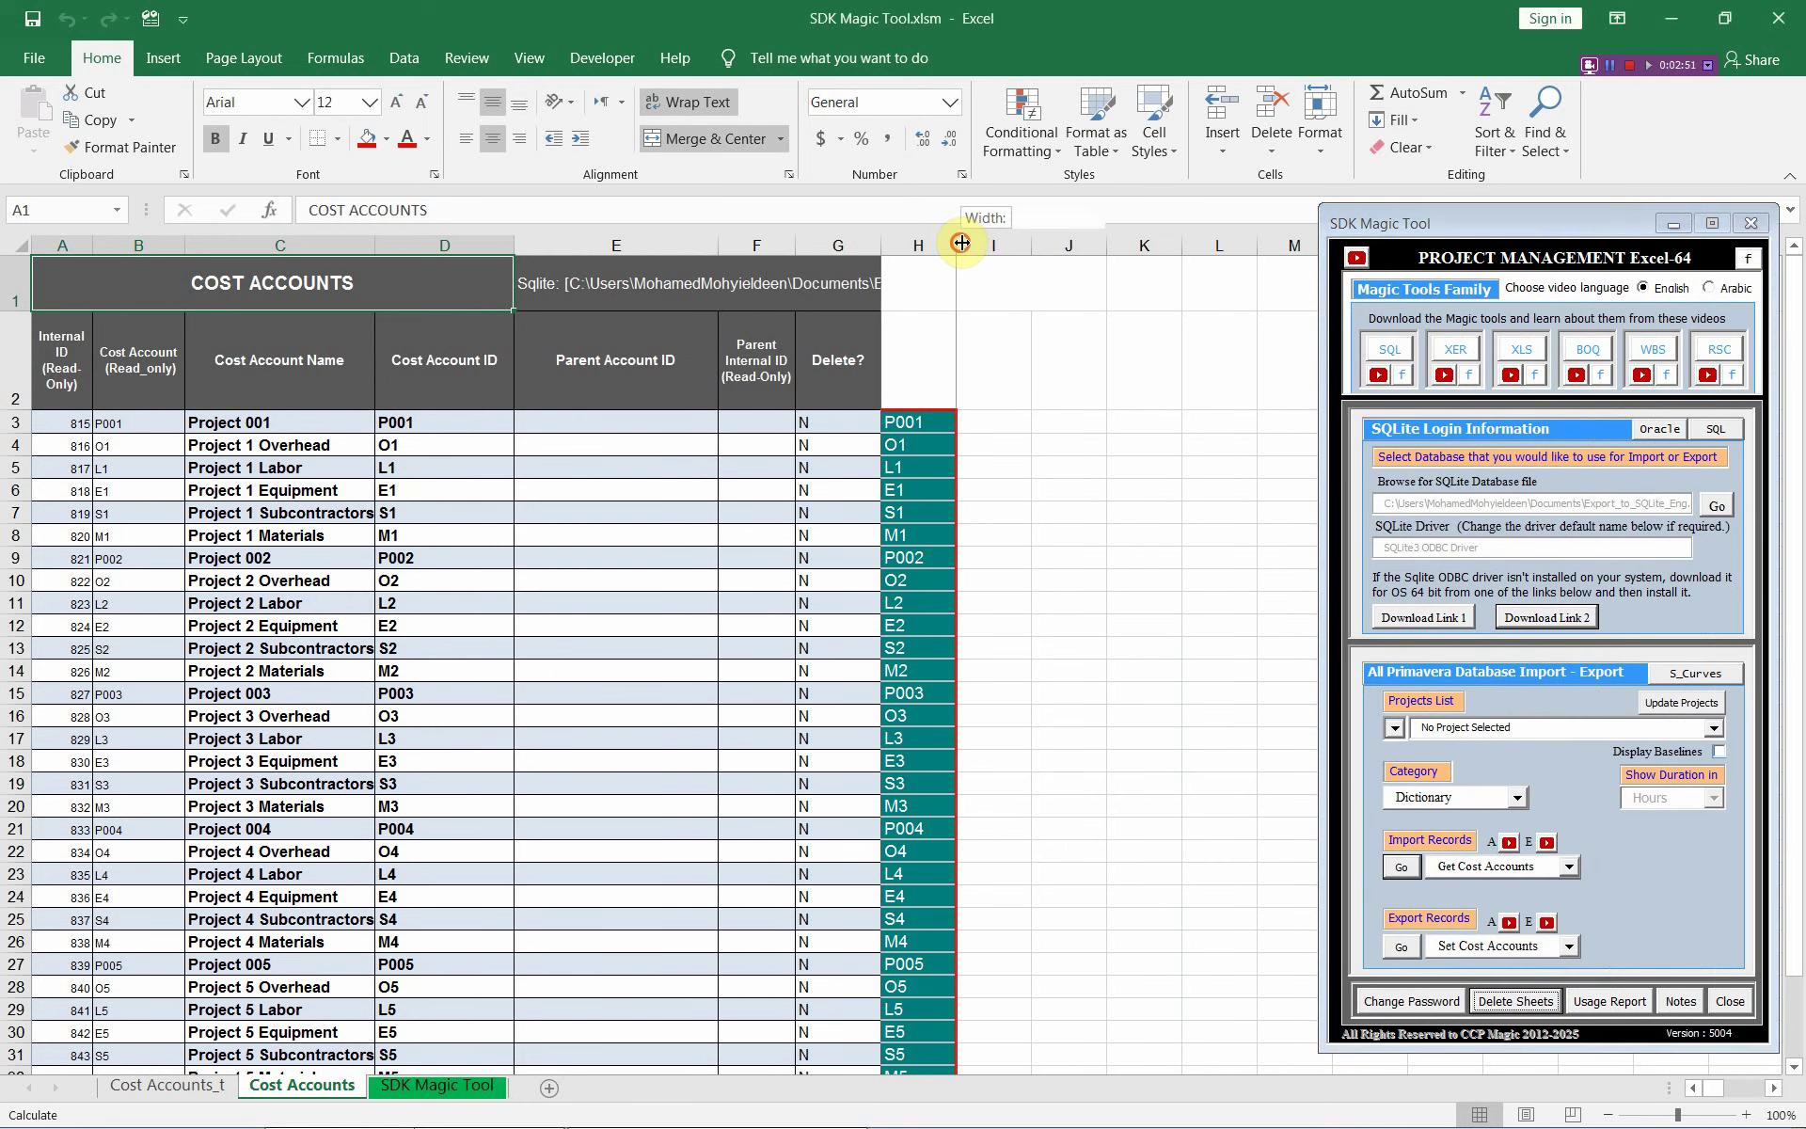
left_click_drag(962, 243, 1075, 243)
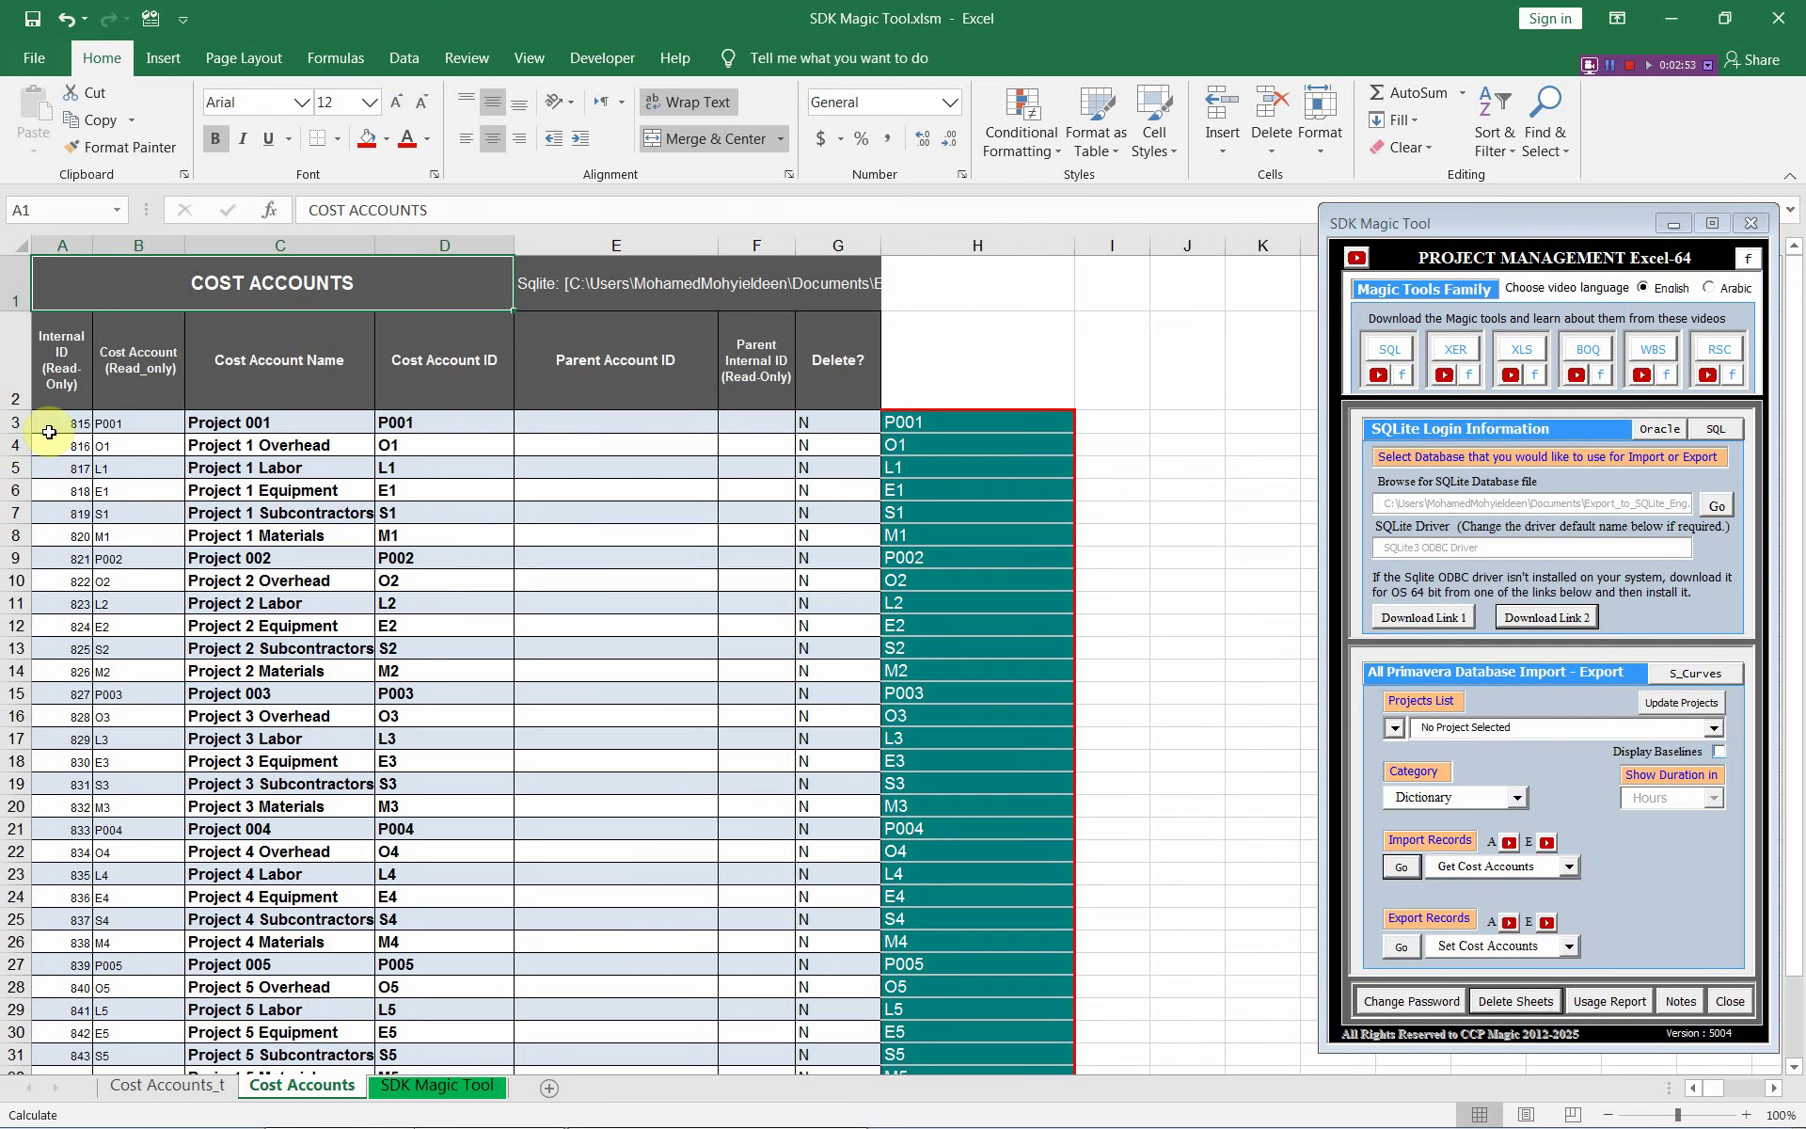
left_click_drag(52, 430, 69, 1072)
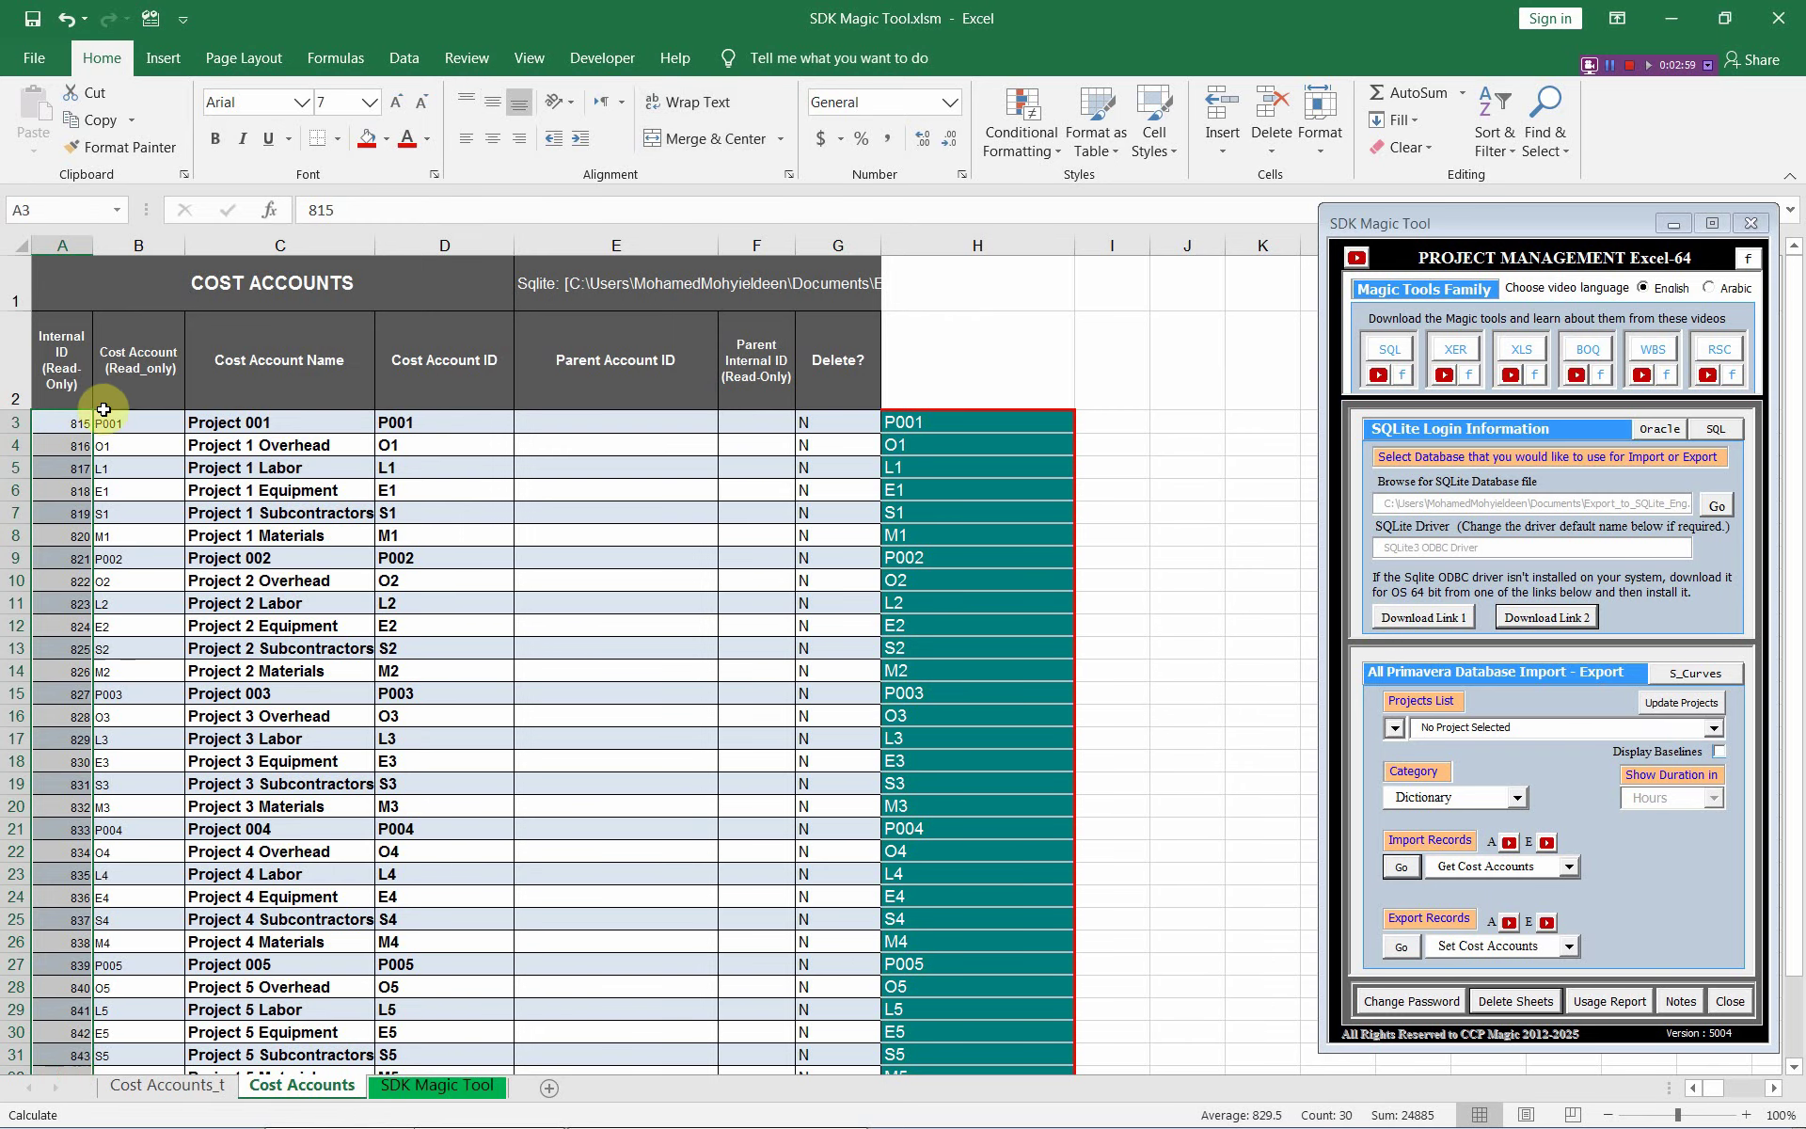
left_click(99, 295)
- Switch to Primavera P6 Professional and refresh its data
key("alt+Tab")
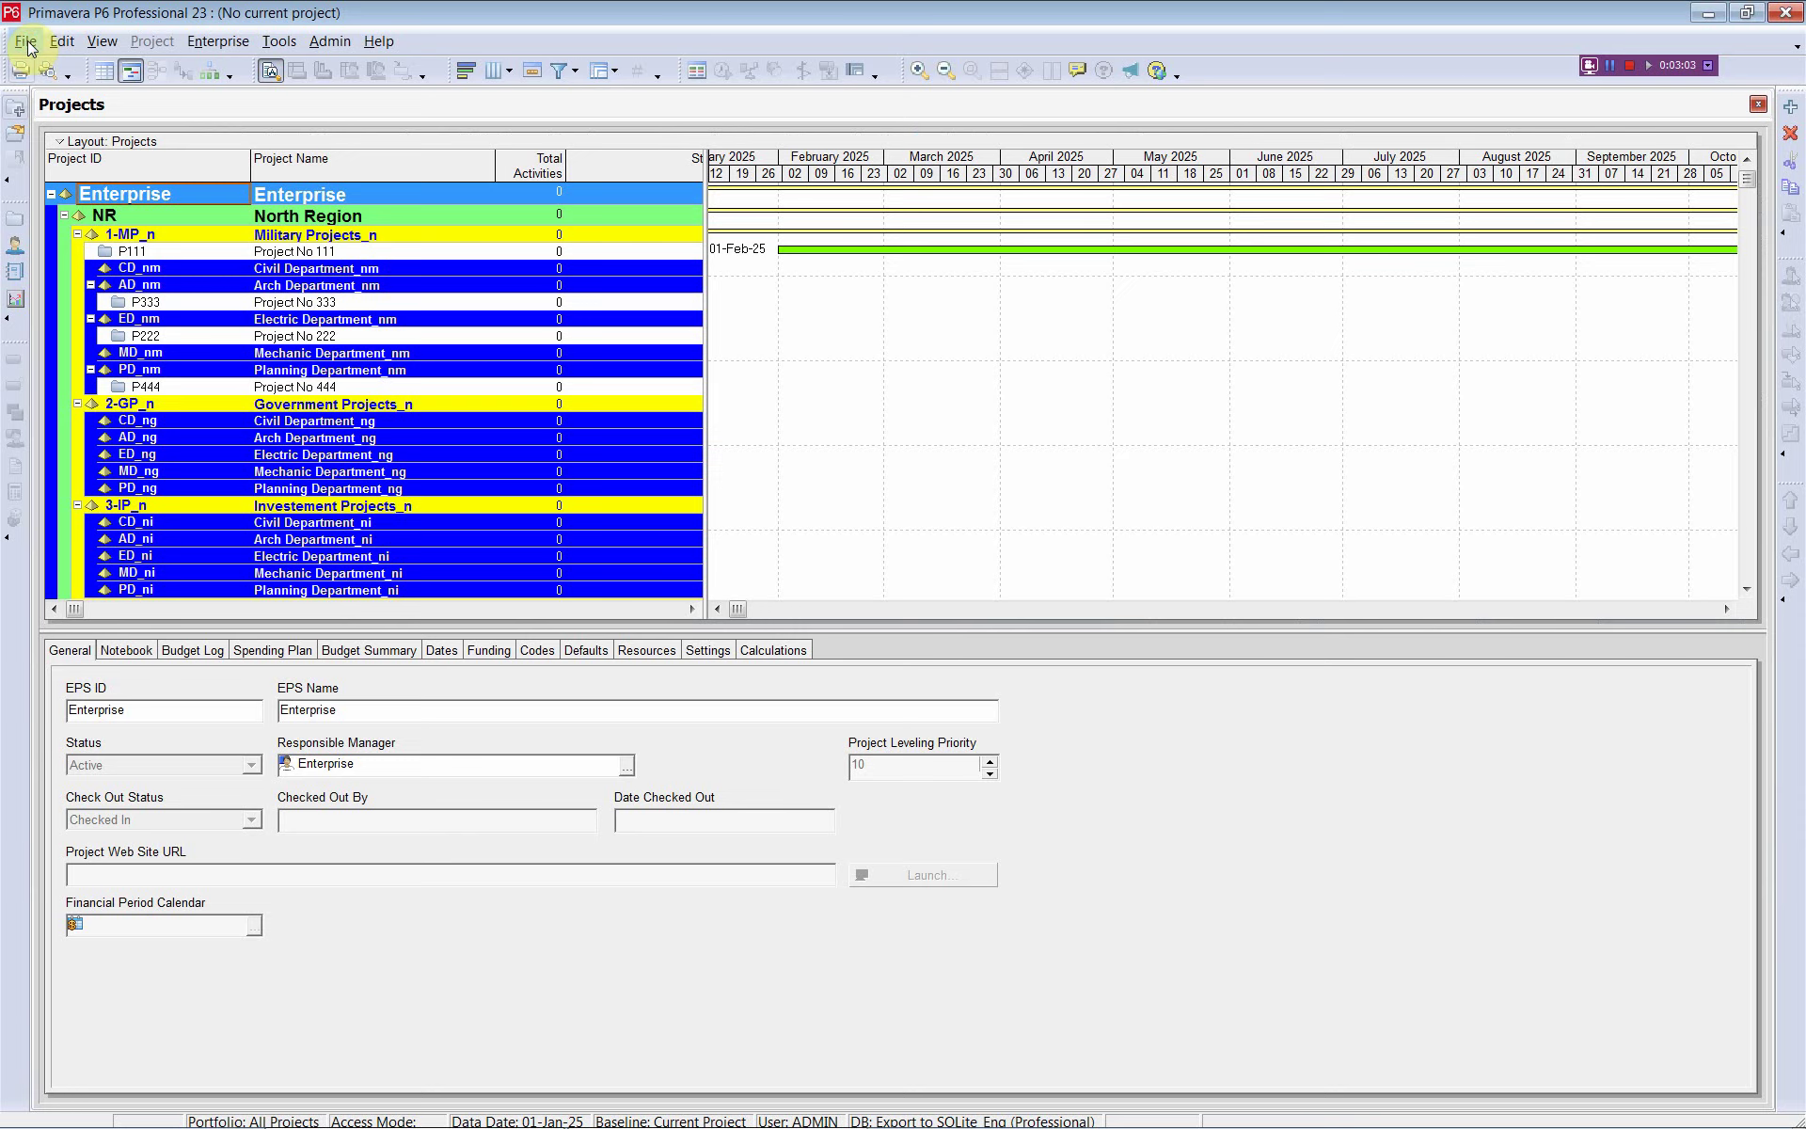
left_click(26, 42)
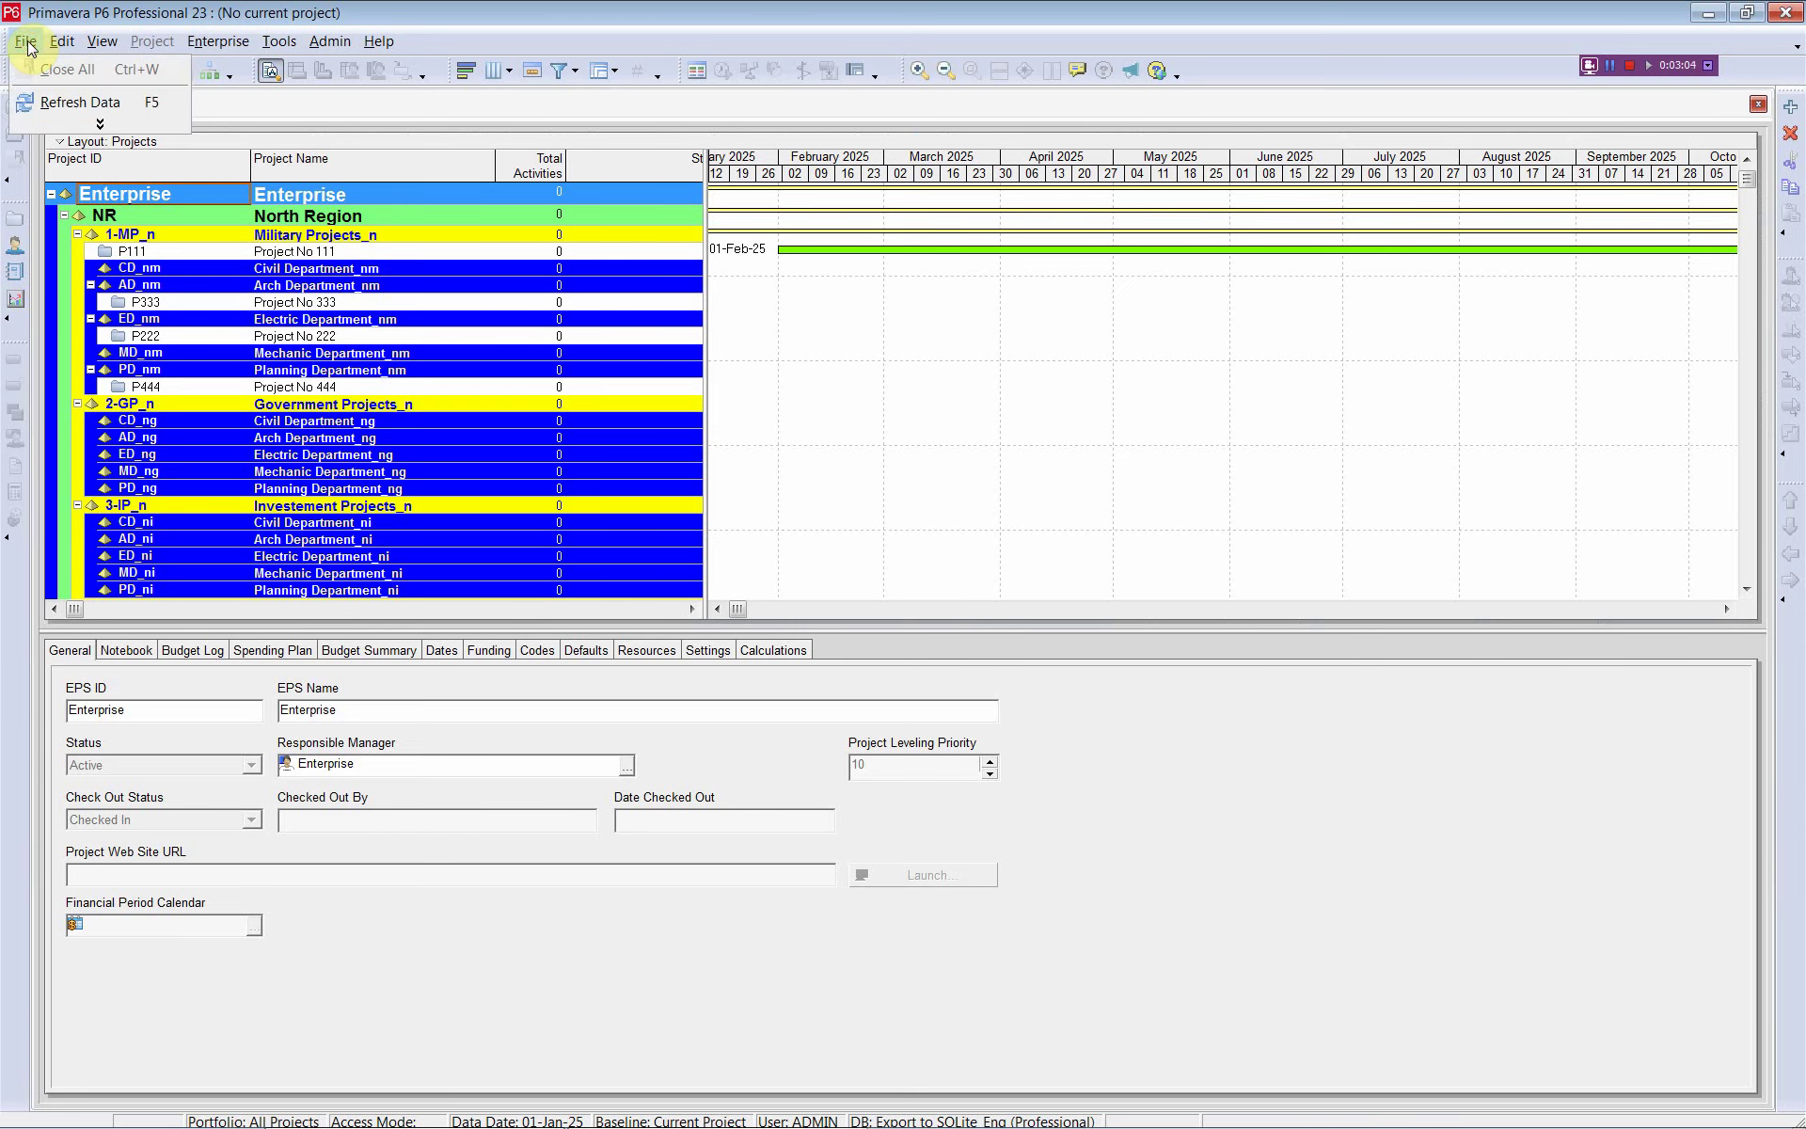
left_click(79, 103)
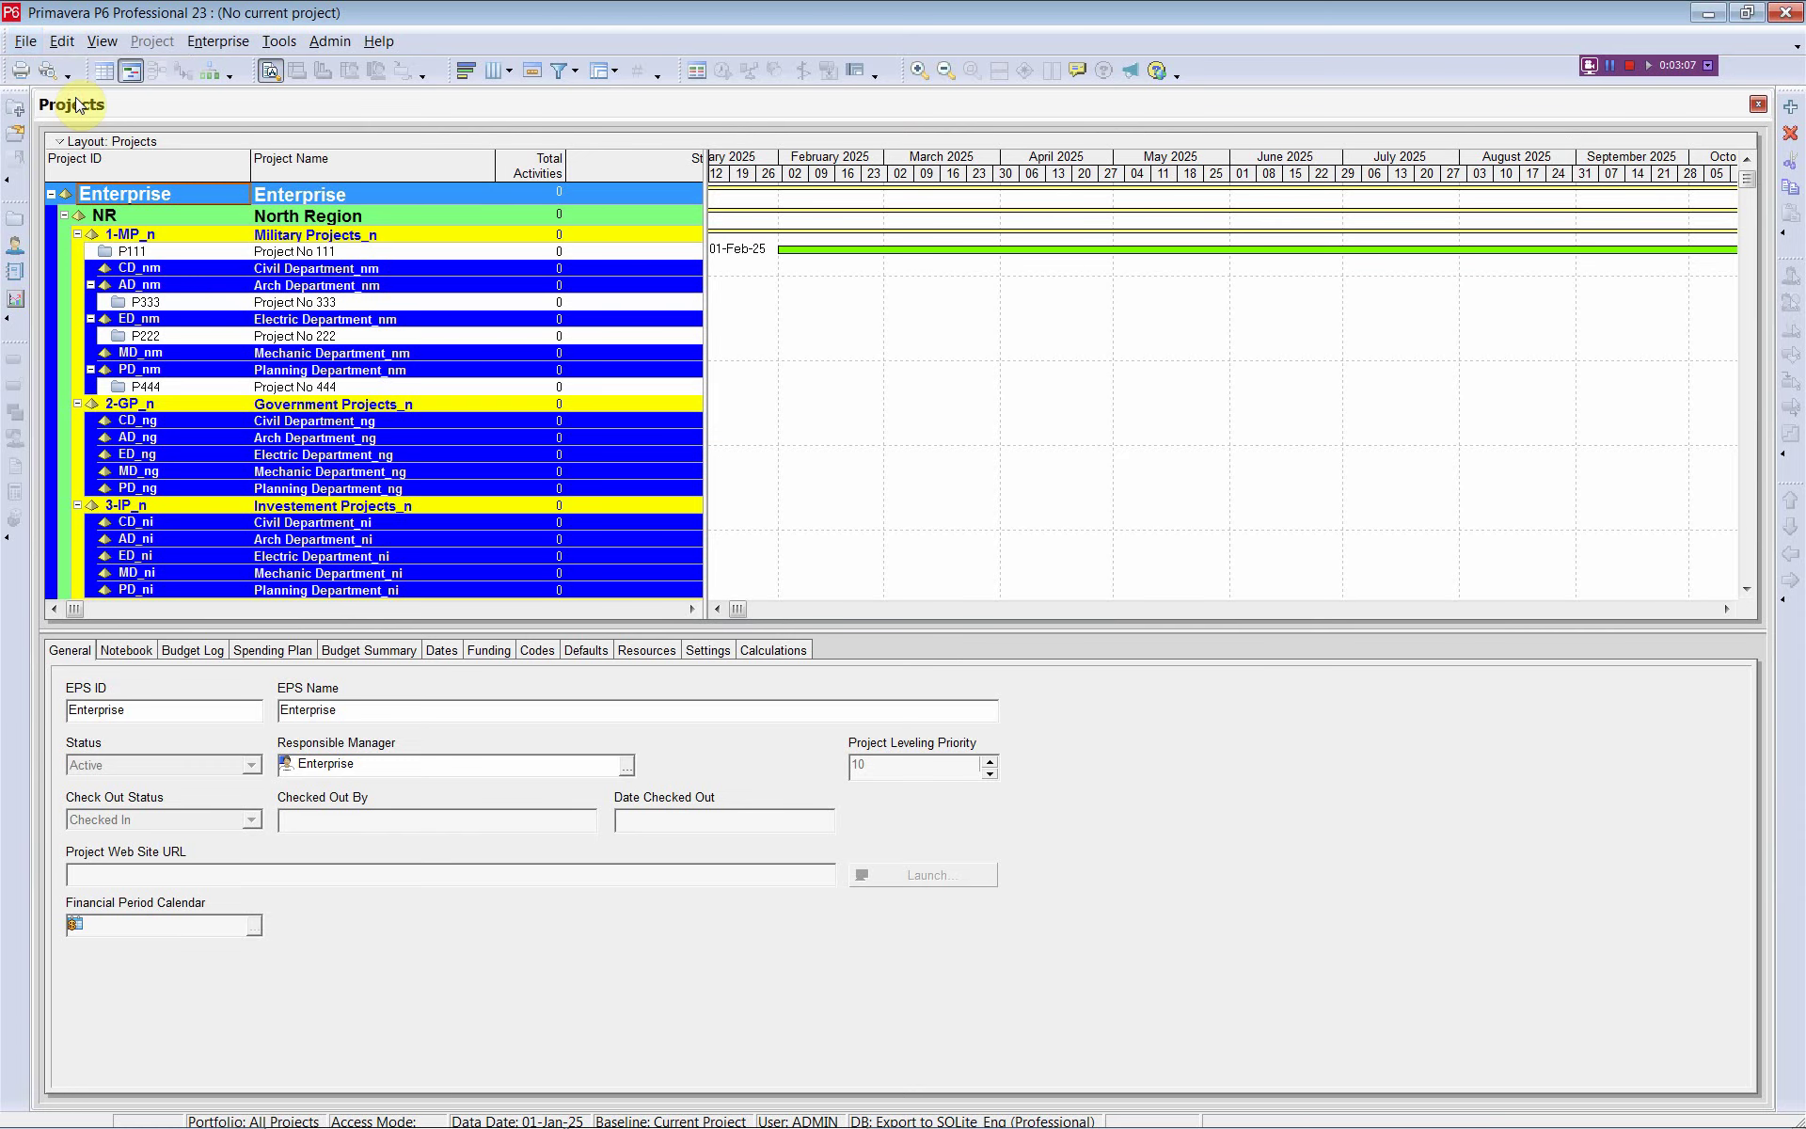
- Check the enterprise cost accounts list in an enlarged dialog filtered by All Cost Accounts, and close it
left_click(217, 42)
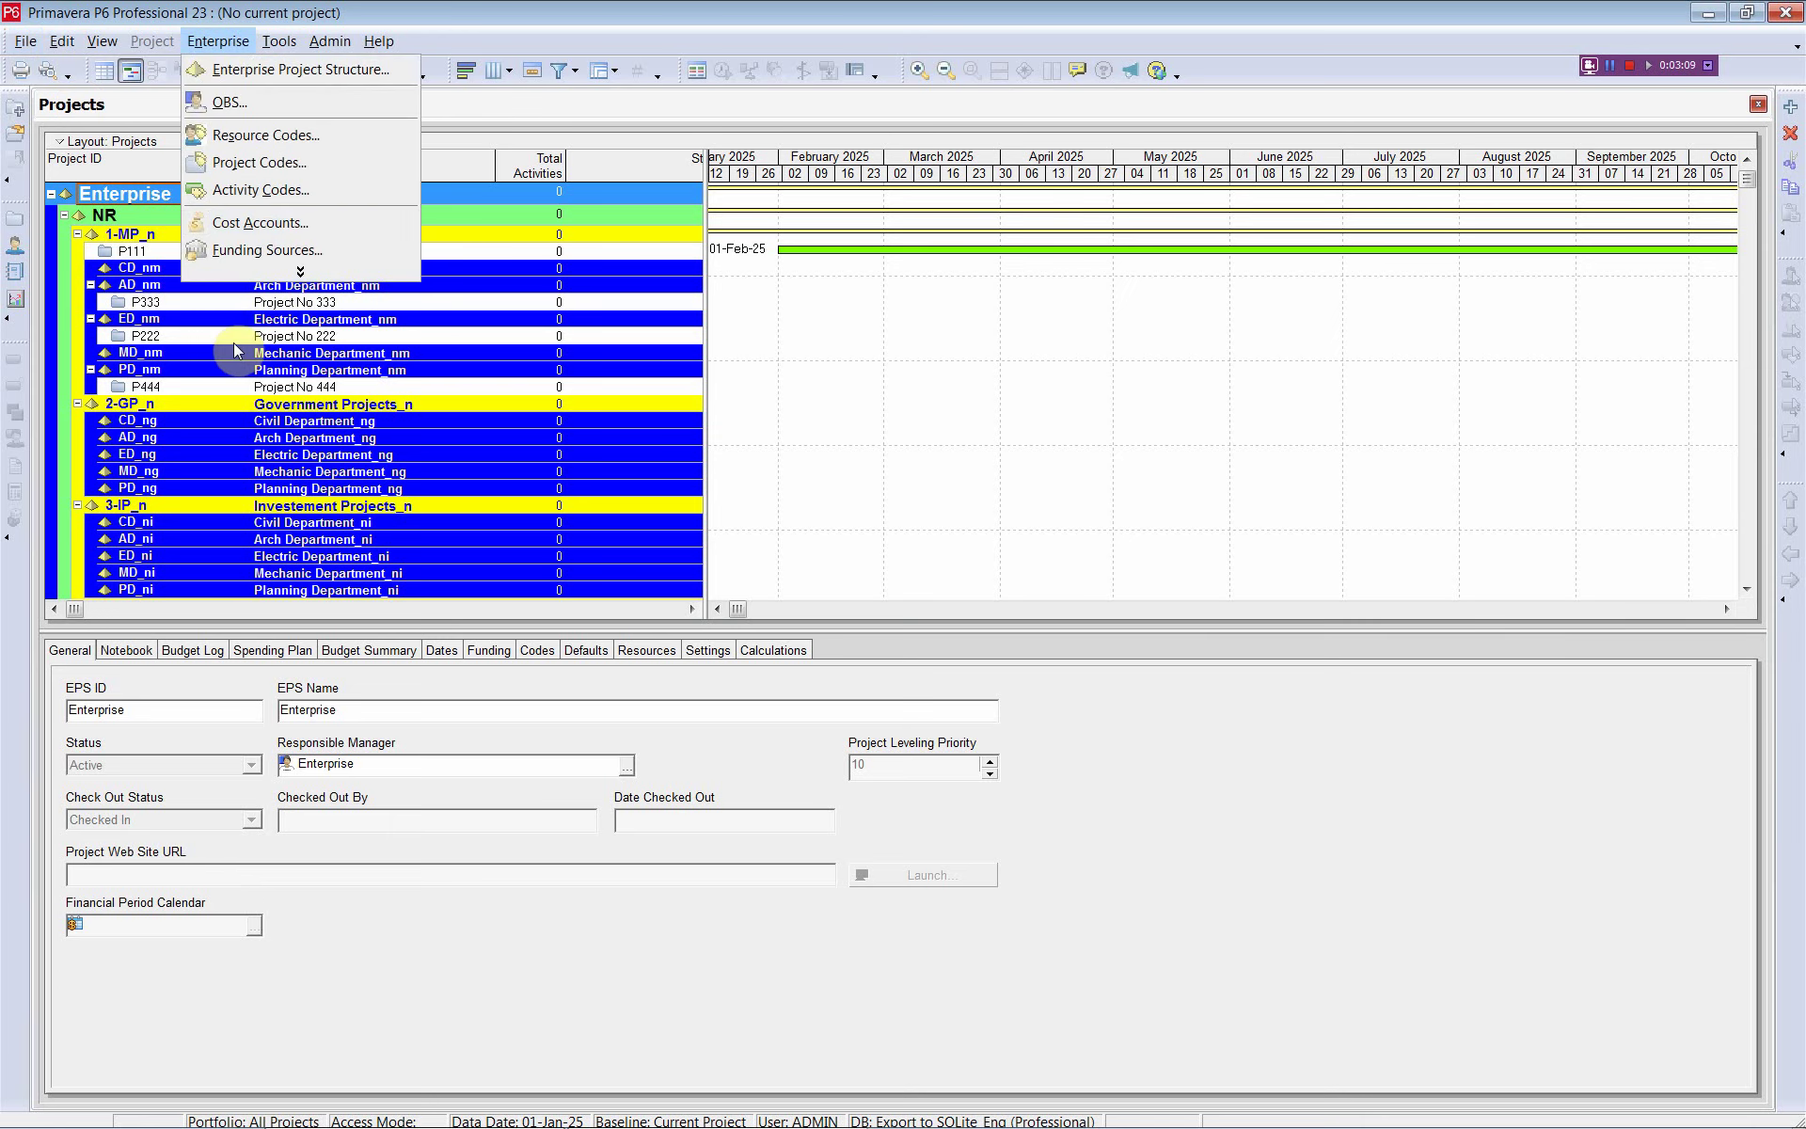
left_click(254, 222)
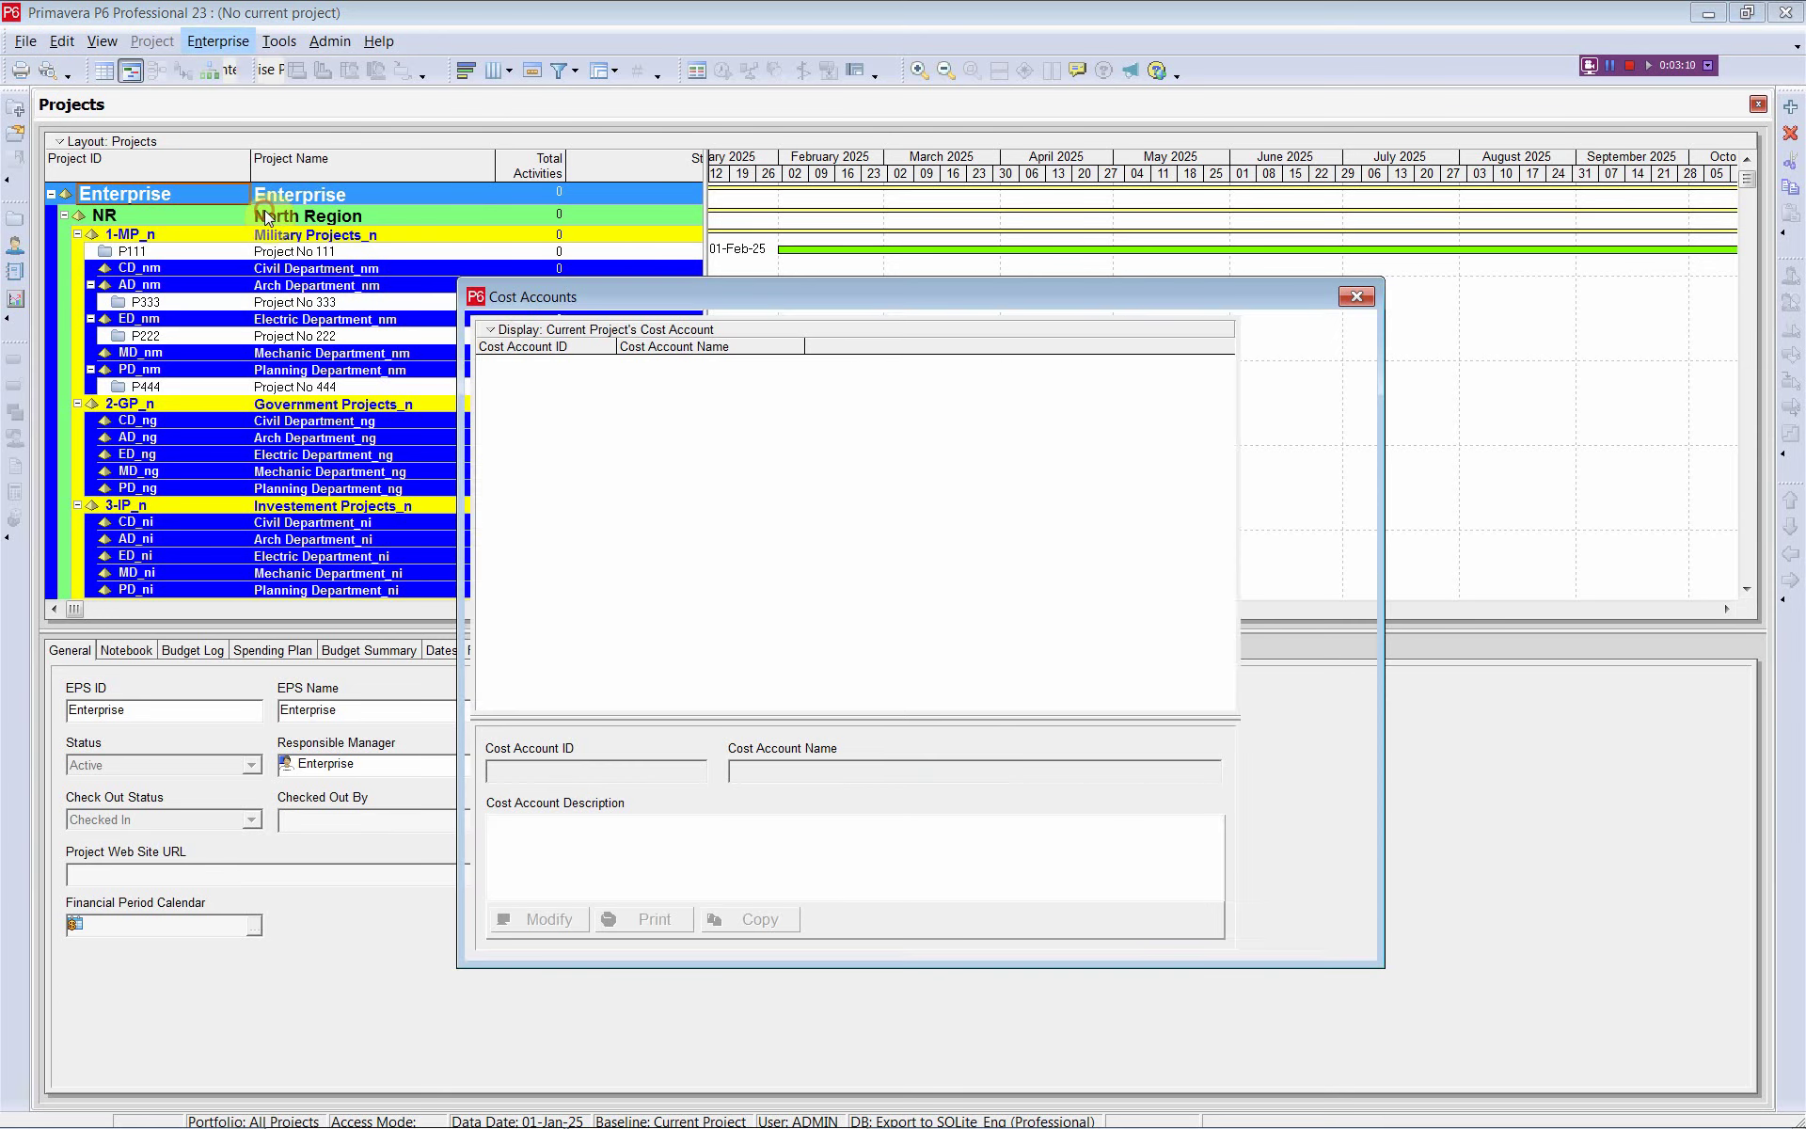
left_click(489, 332)
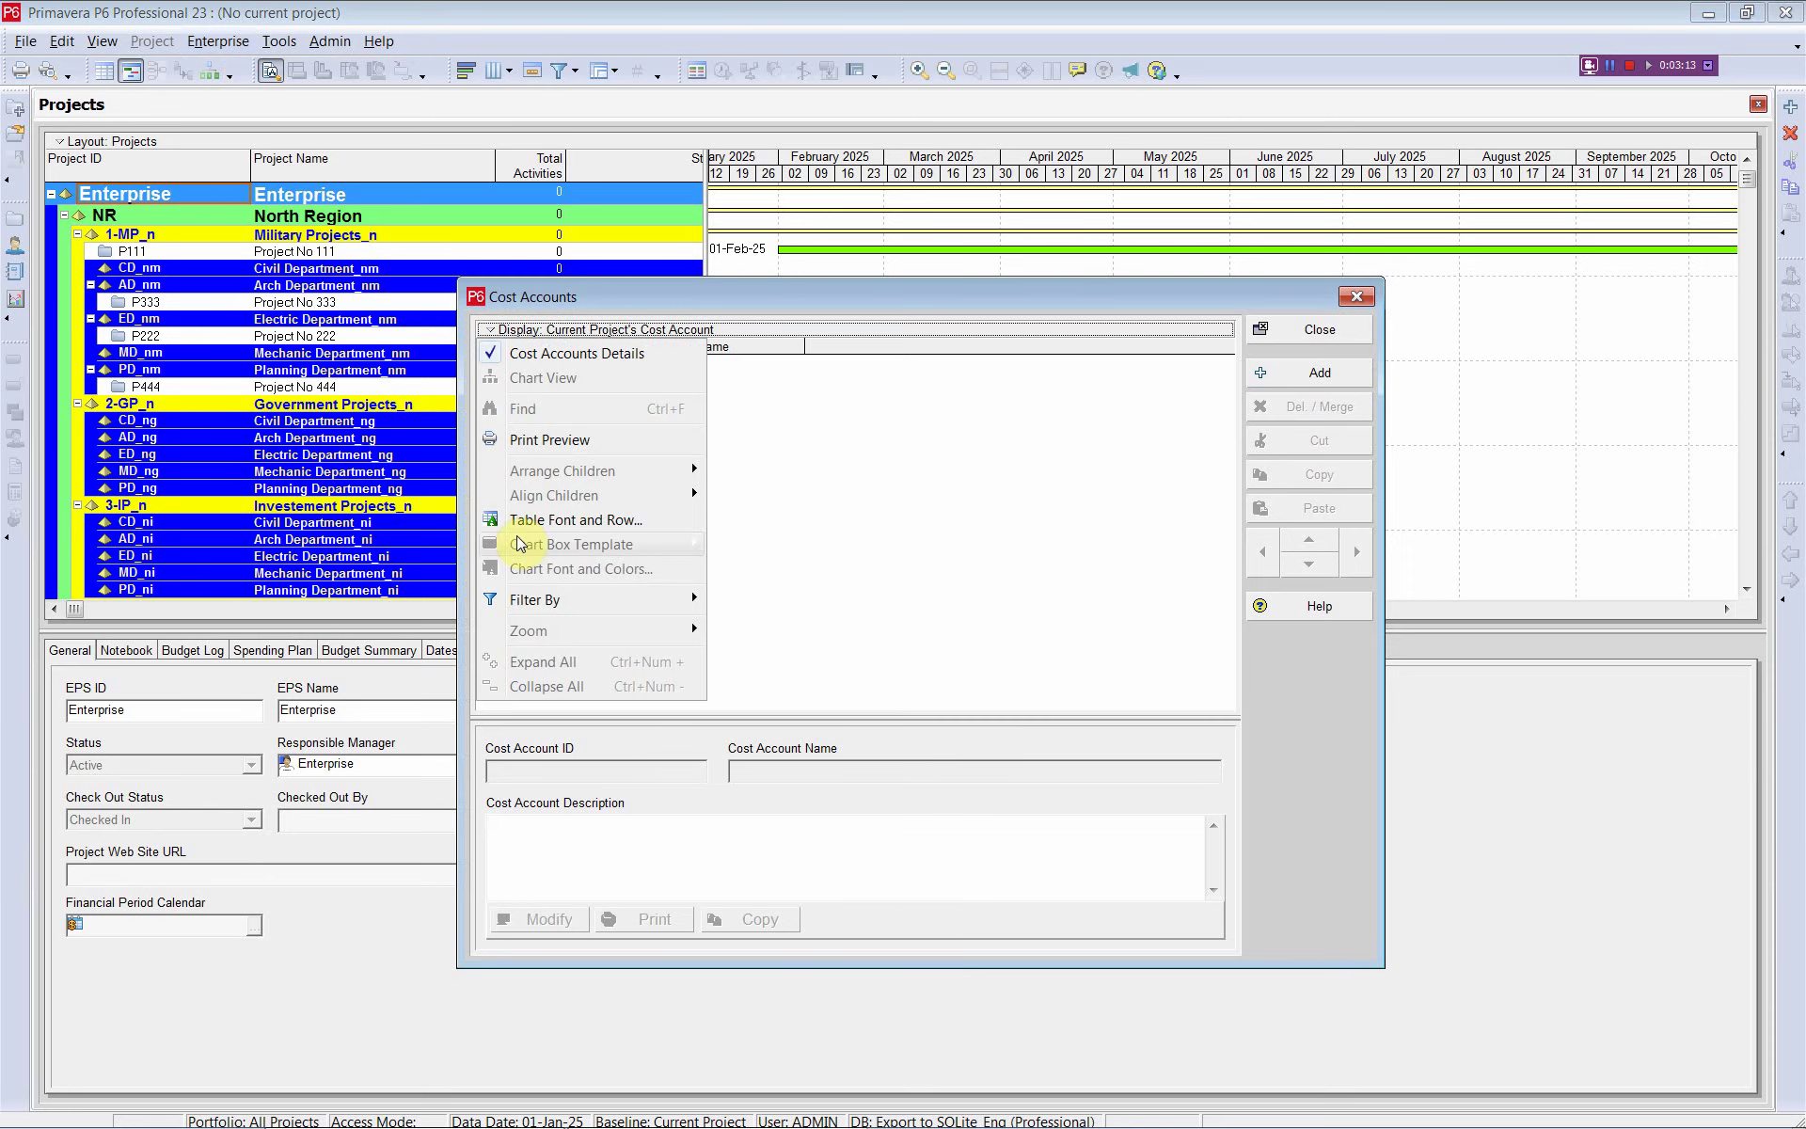
mouse_move(538, 602)
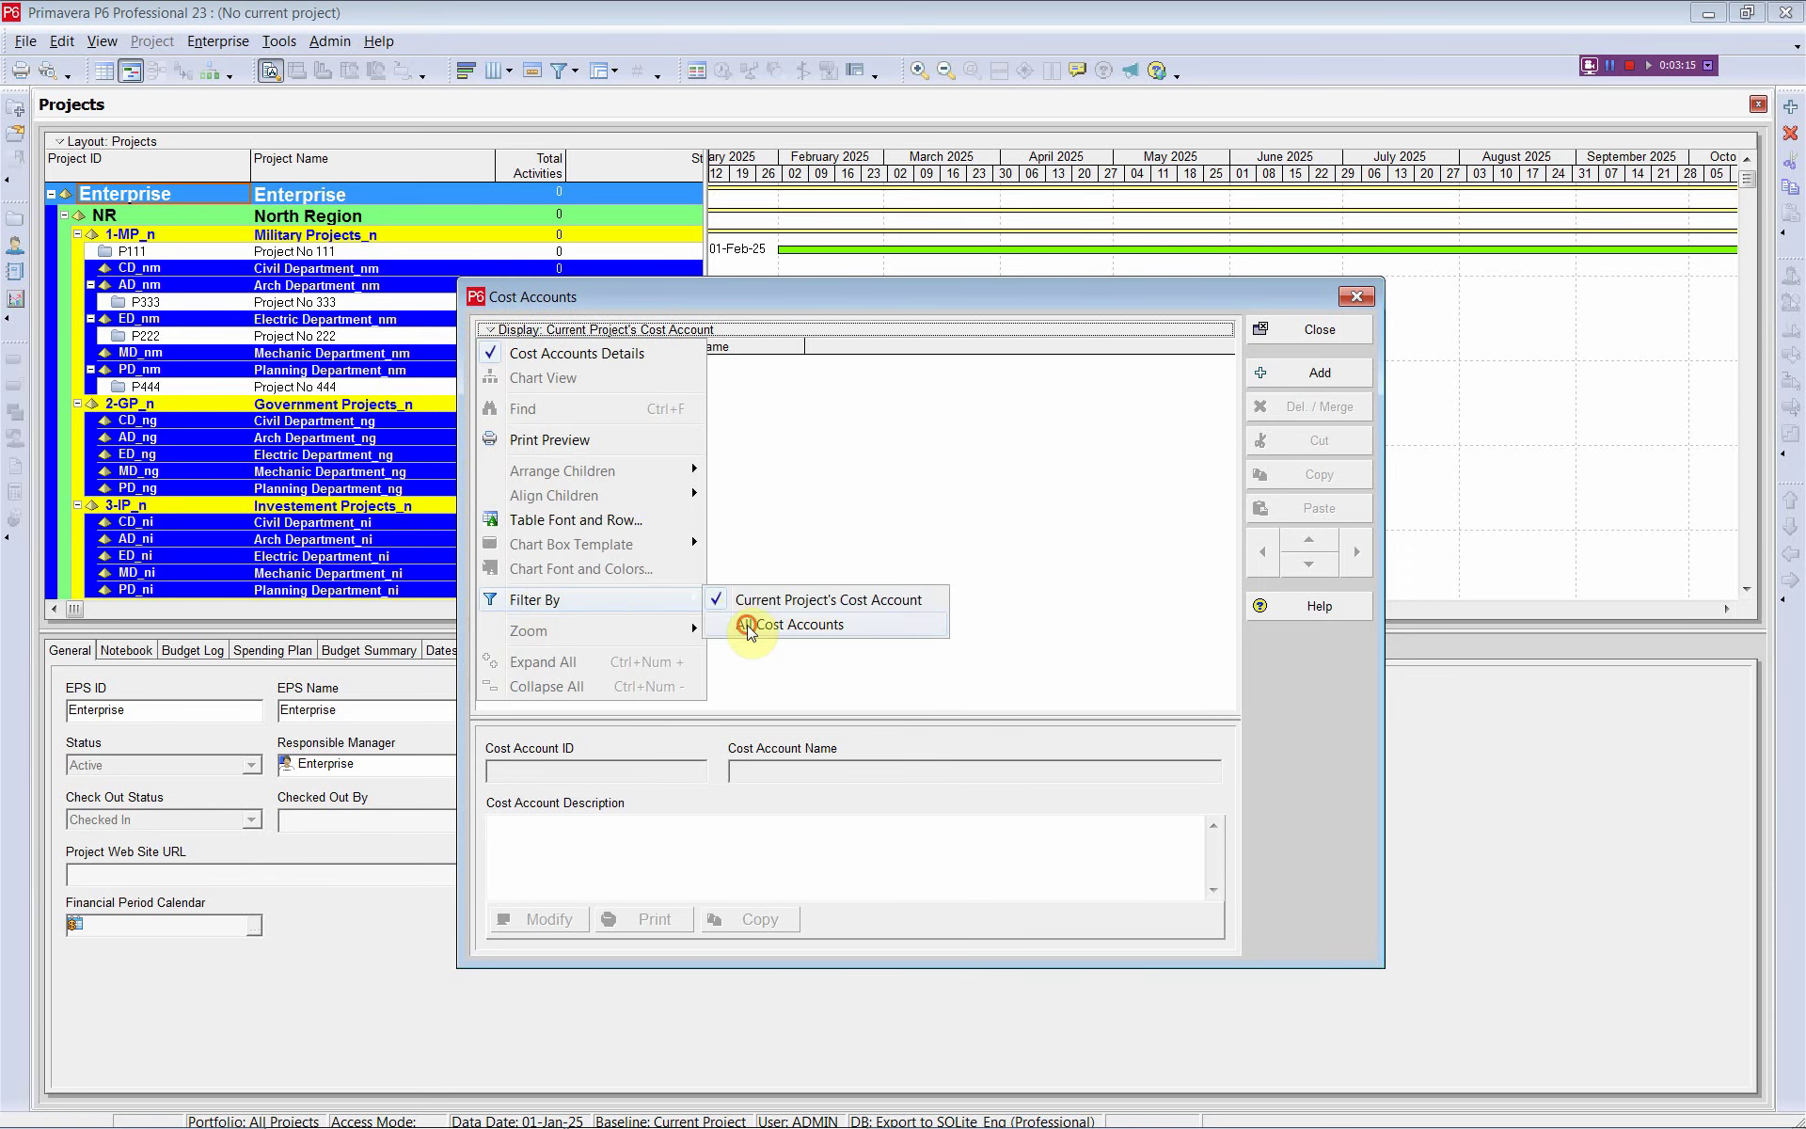
left_click(745, 623)
left_click_drag(593, 966, 587, 1094)
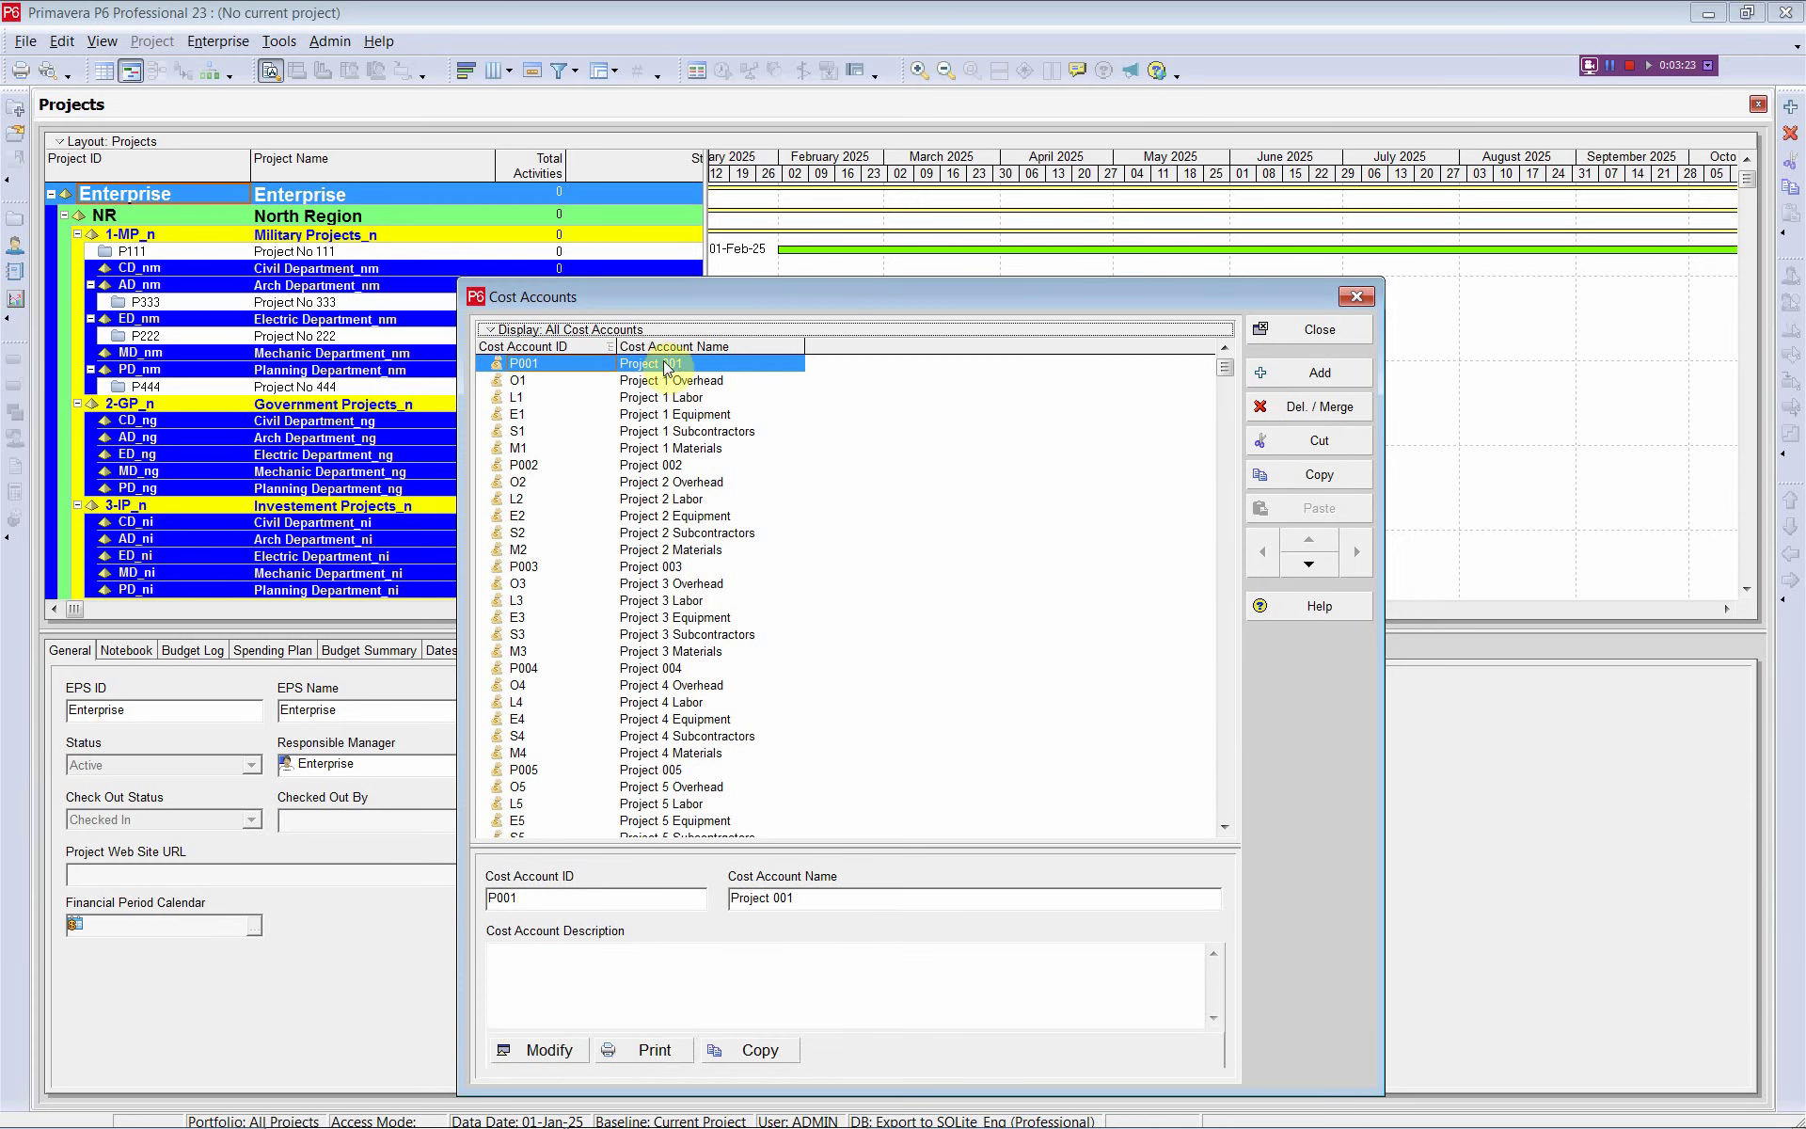
left_click(1356, 299)
- Return to the Excel workbook and review the read-only Cost Account codes in column B
key("alt+Tab")
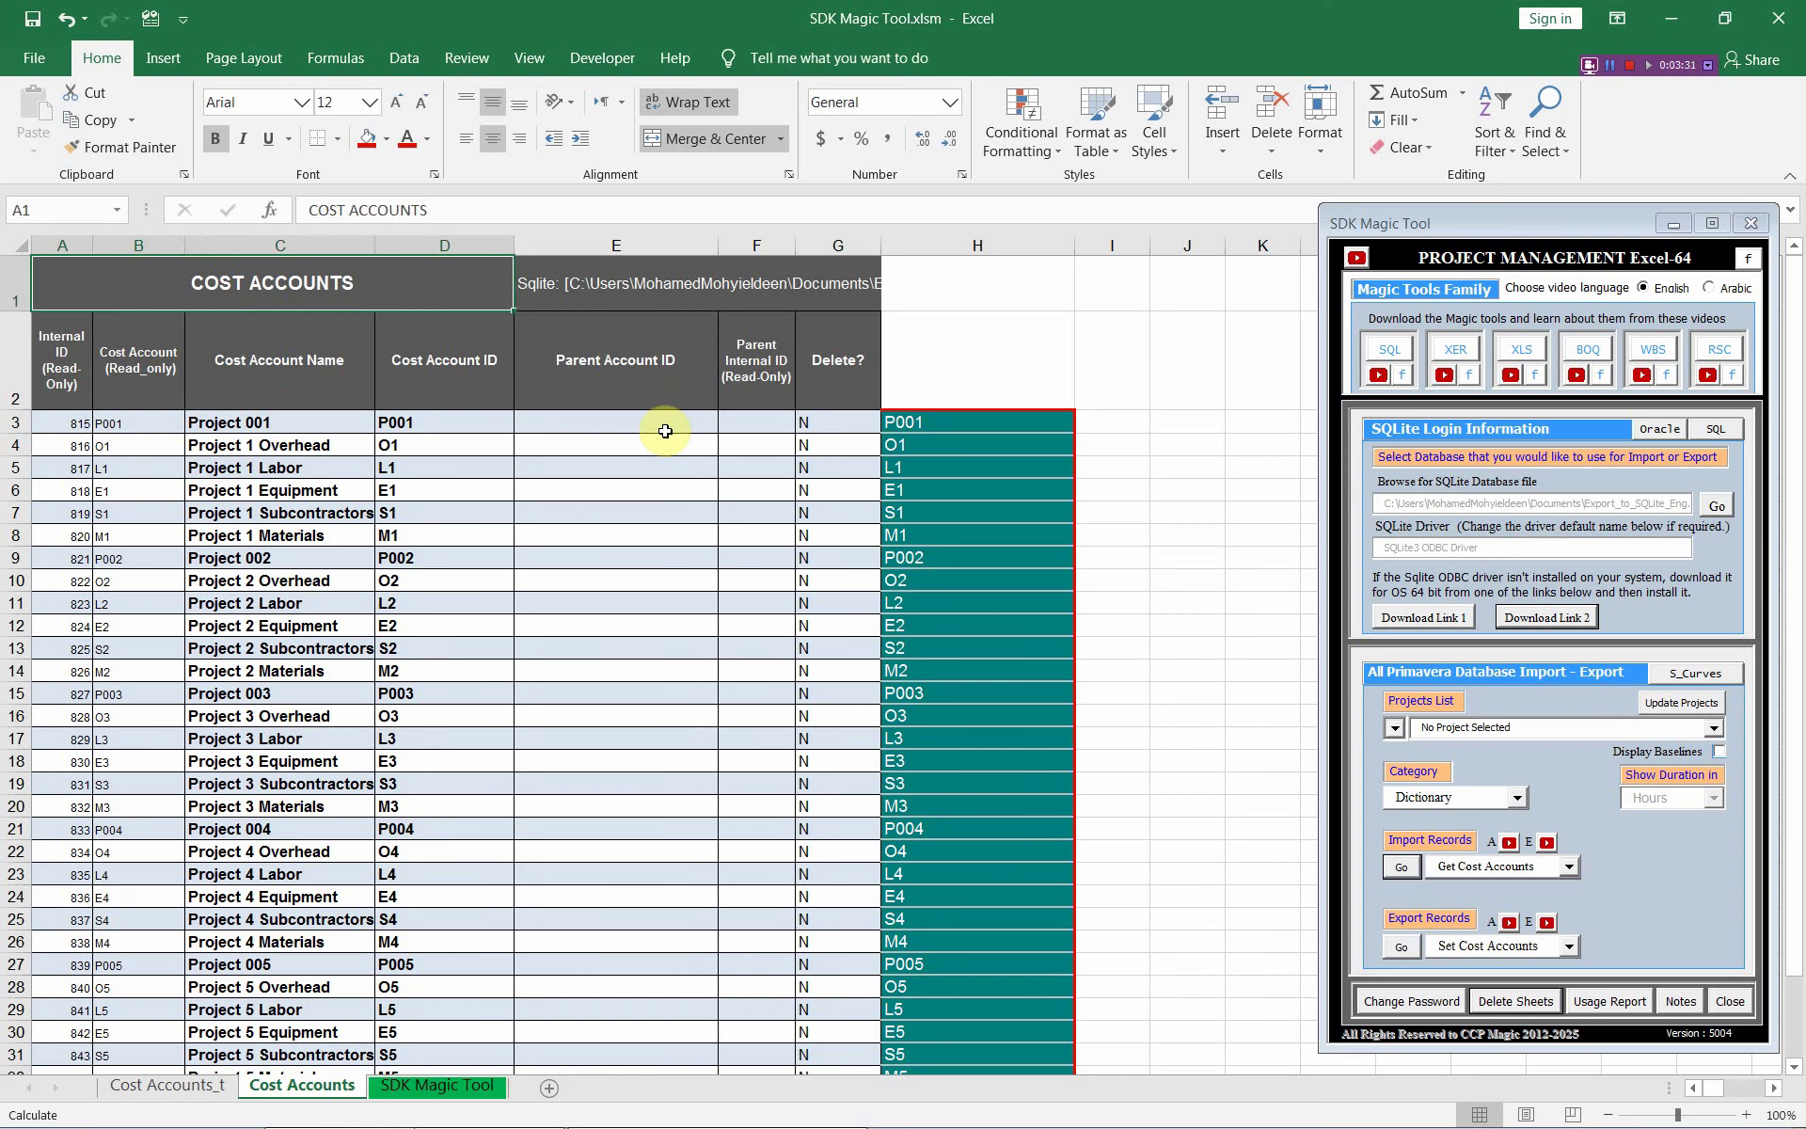
left_click(132, 420)
scroll(247, 414, "down", 1)
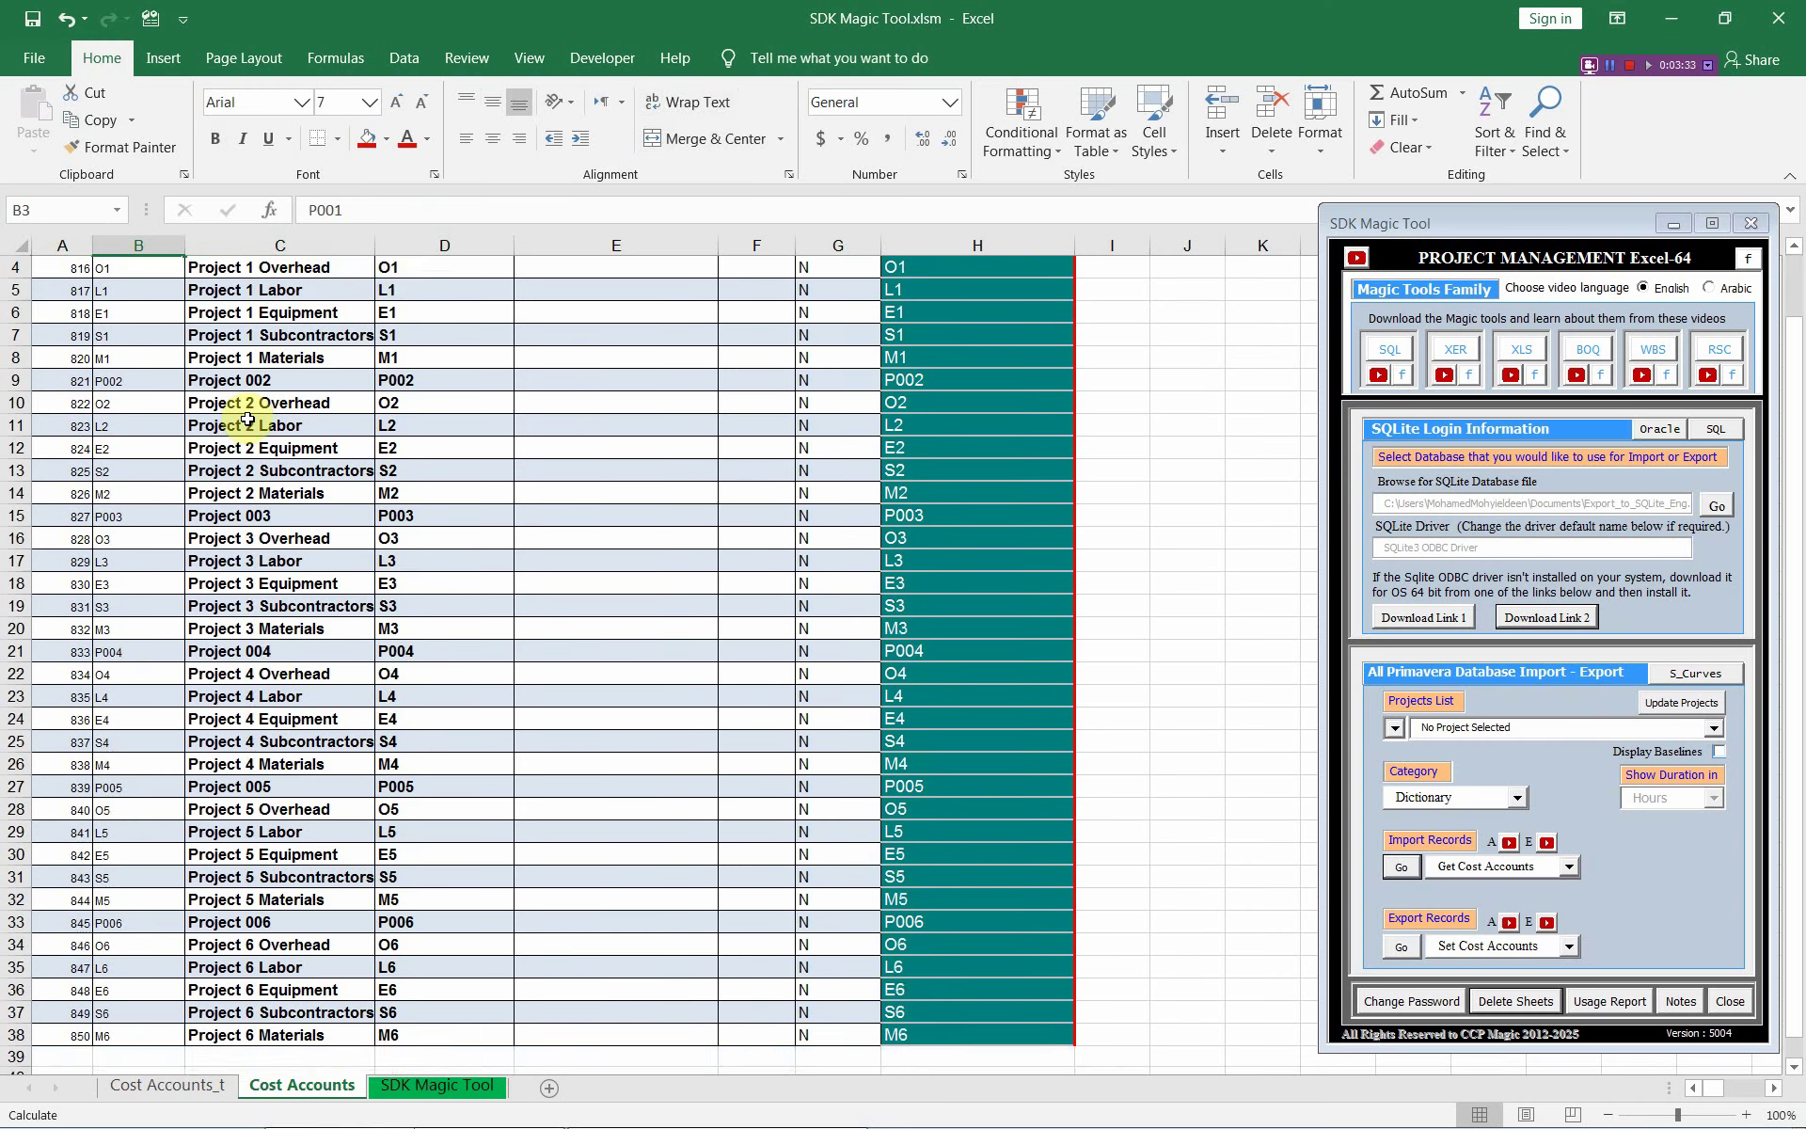
scroll(247, 419, "up", 1)
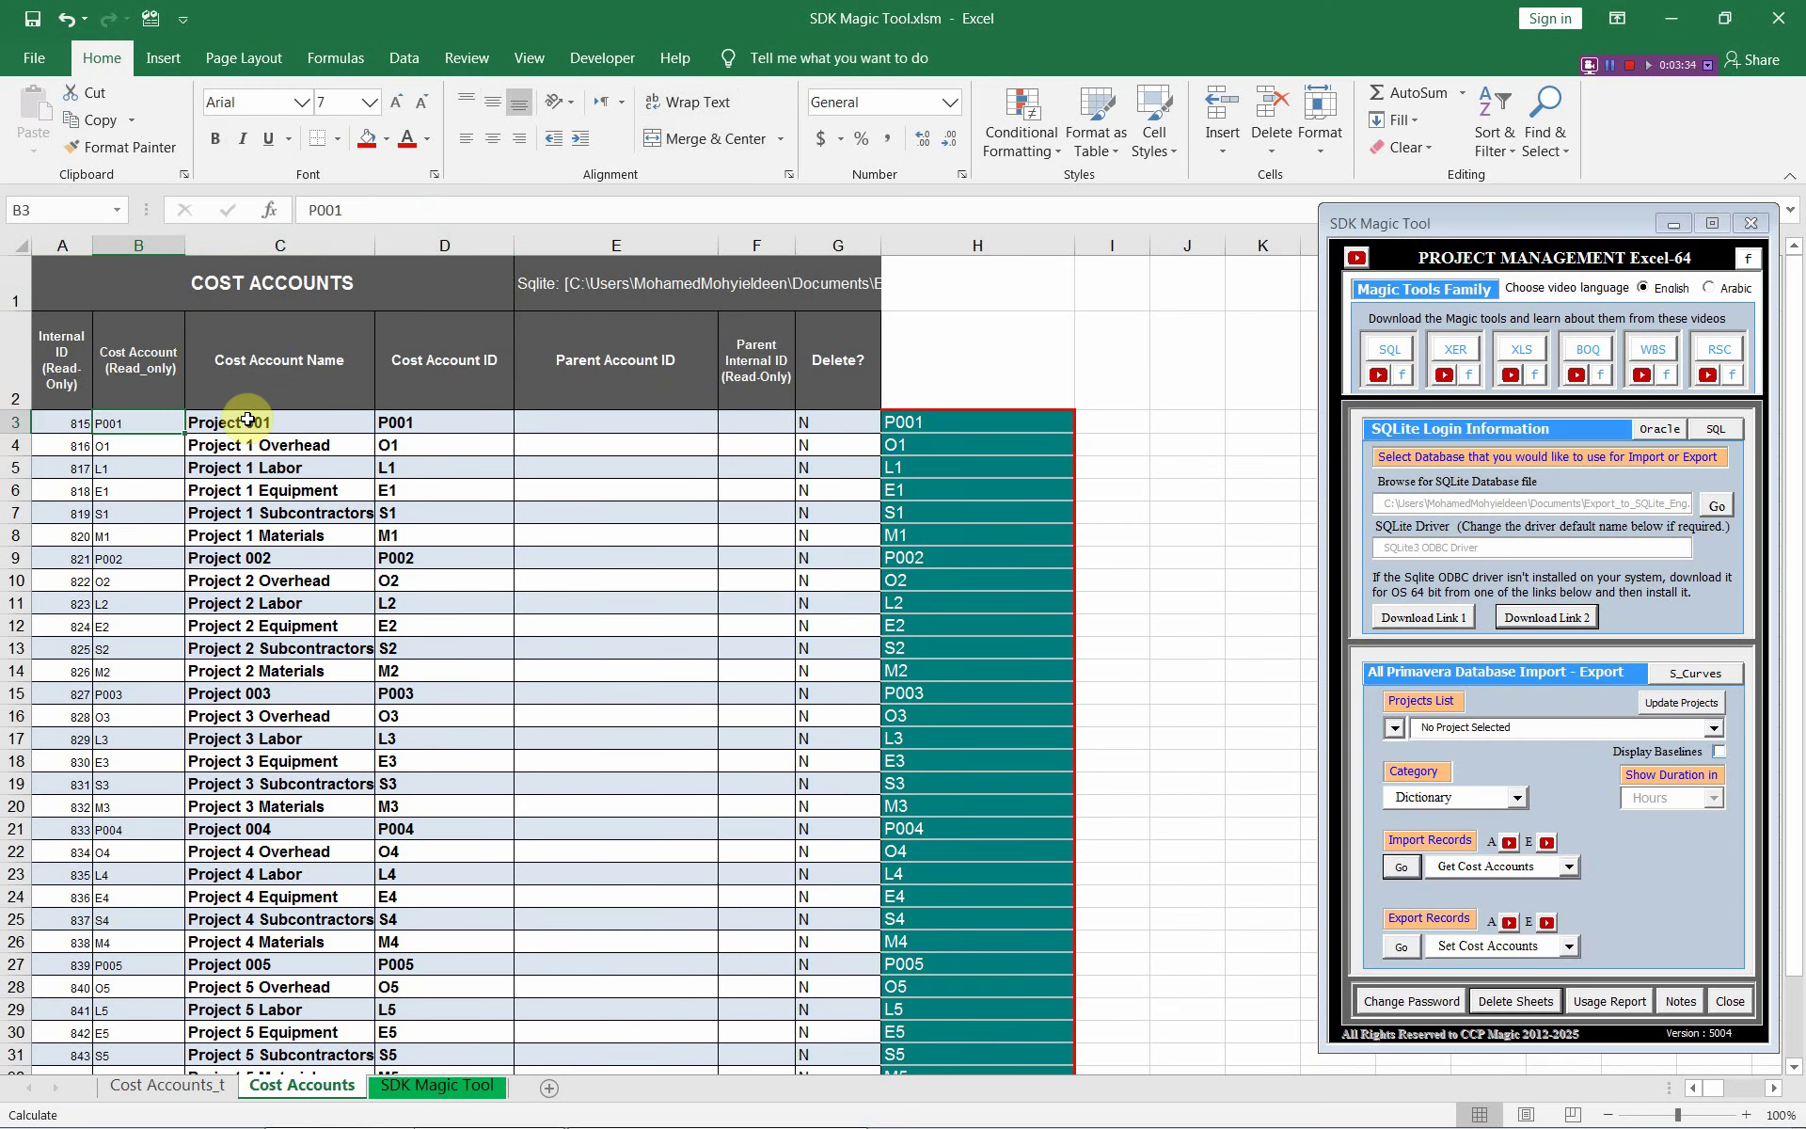
- Indent the Project 1 child IDs by moving H4:H8 to I4:I8, and widen column I
left_click(1035, 428)
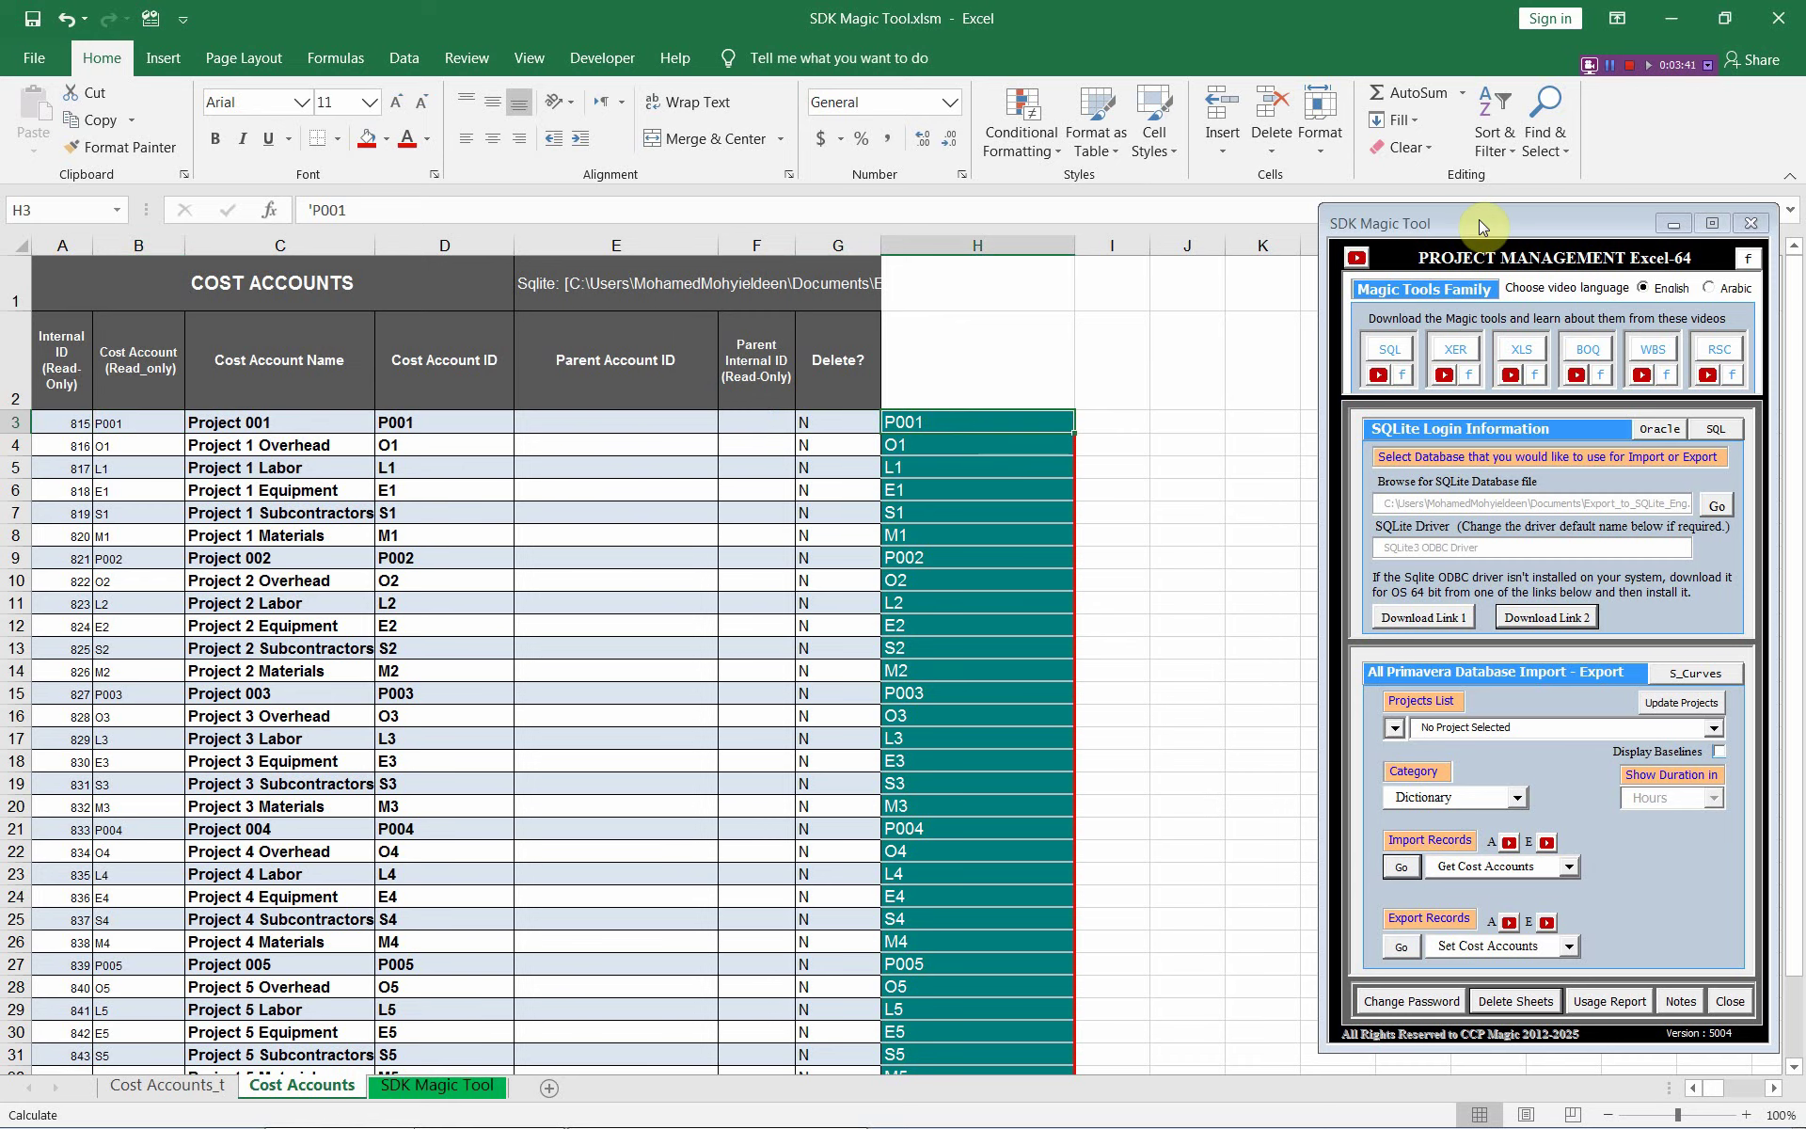
left_click_drag(1479, 218, 1659, 224)
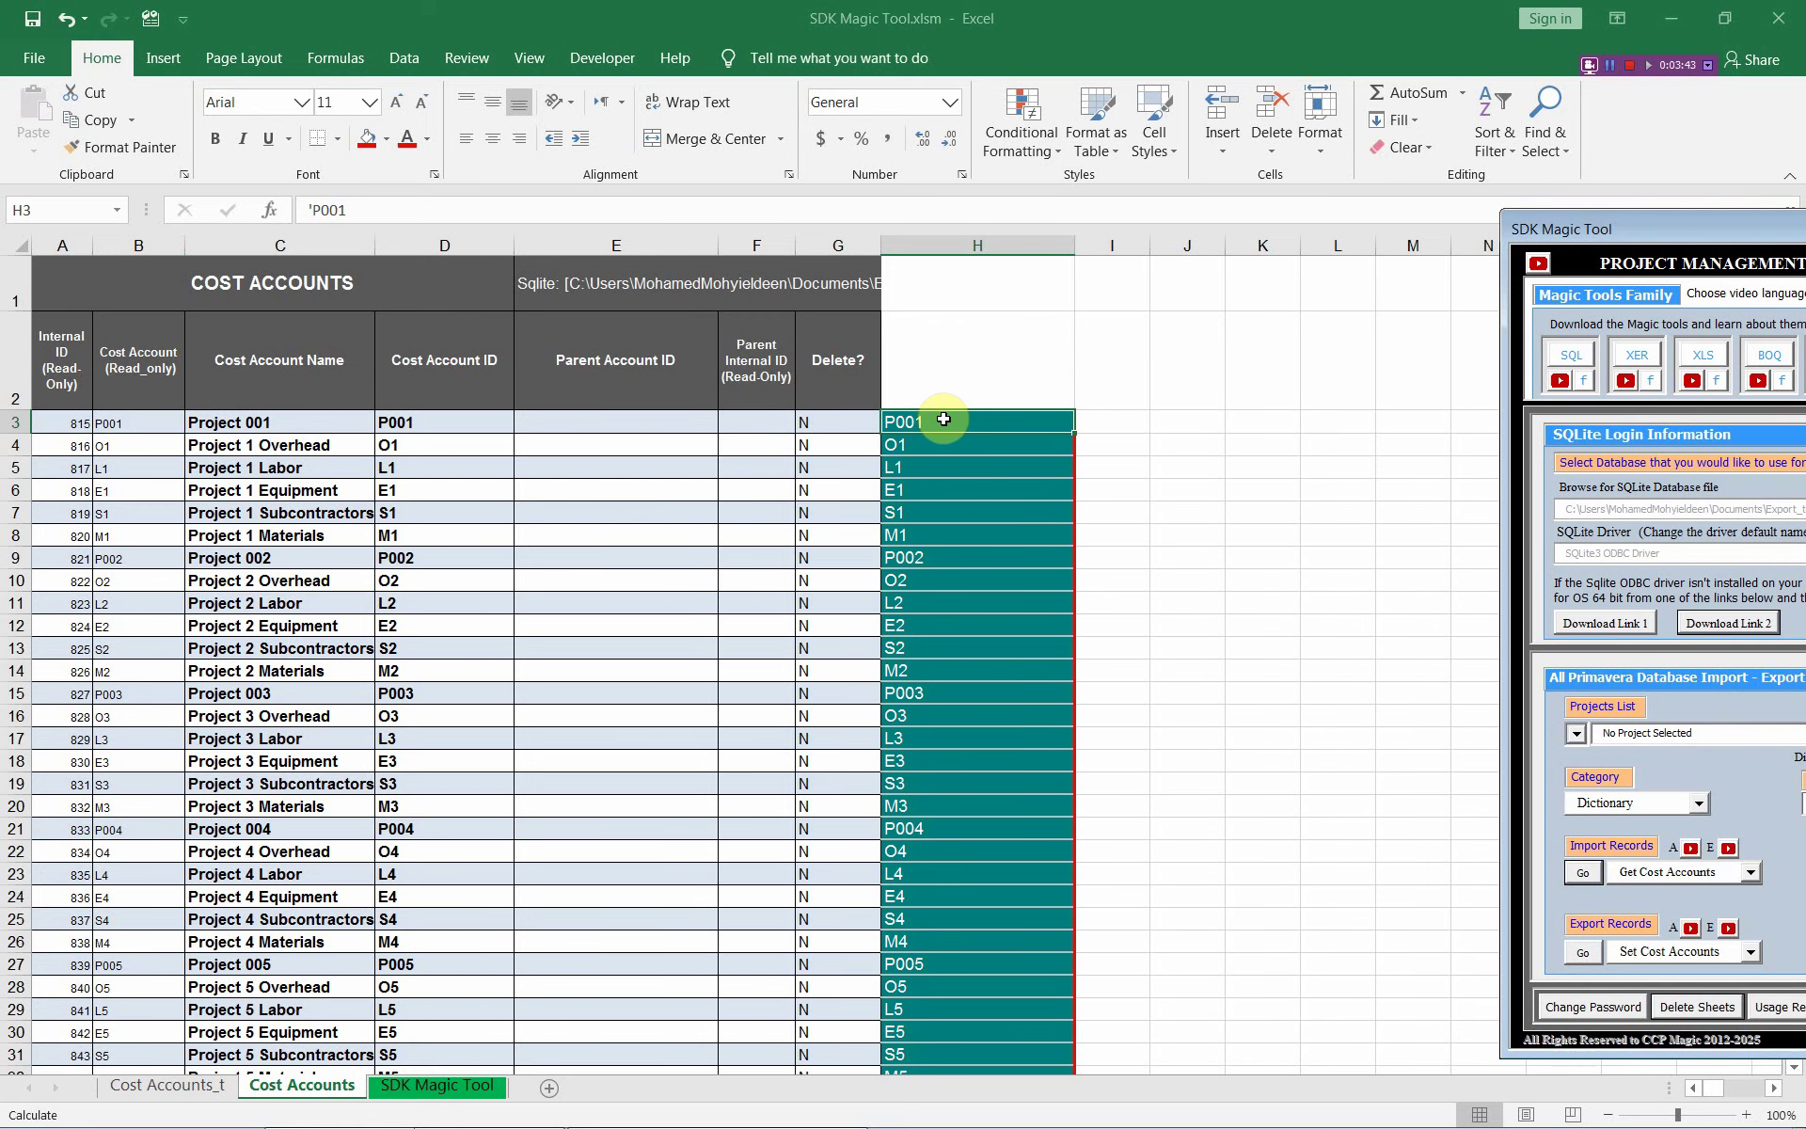
left_click_drag(939, 443, 953, 533)
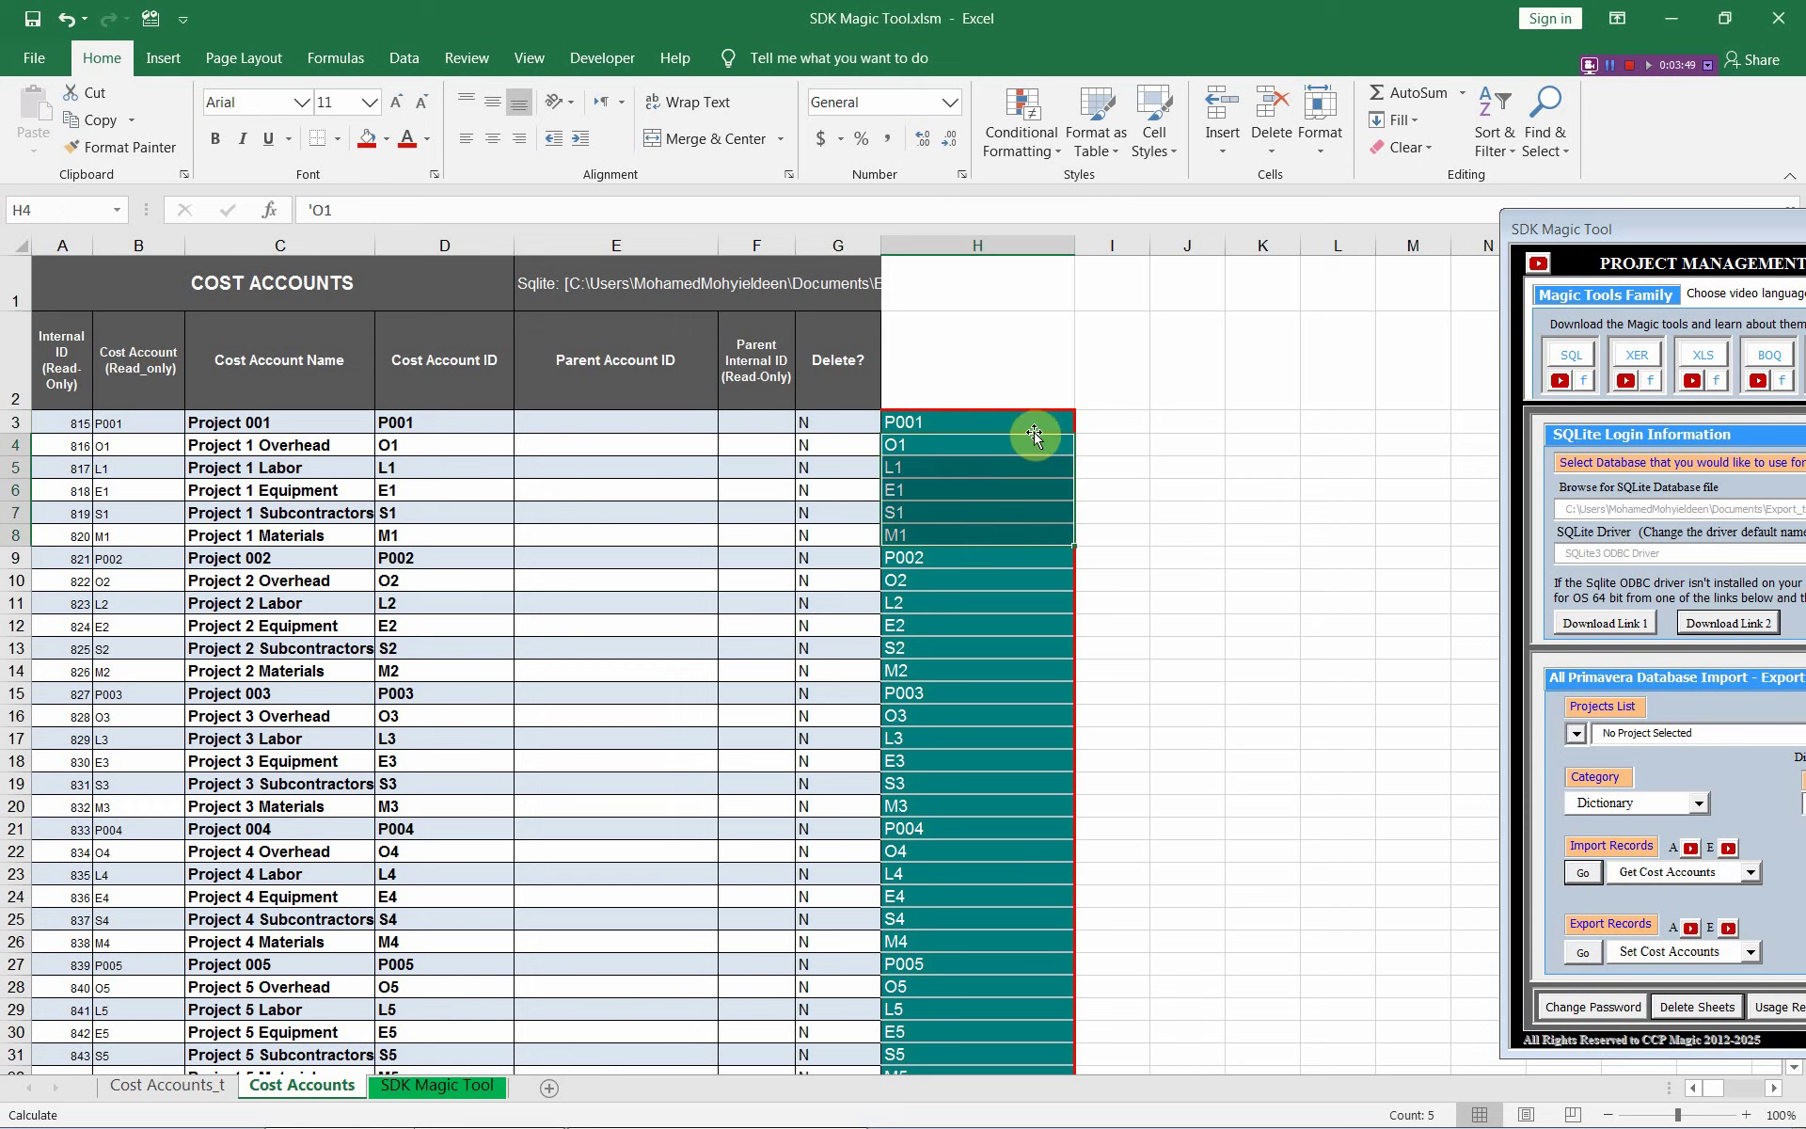
left_click_drag(1034, 435, 1117, 435)
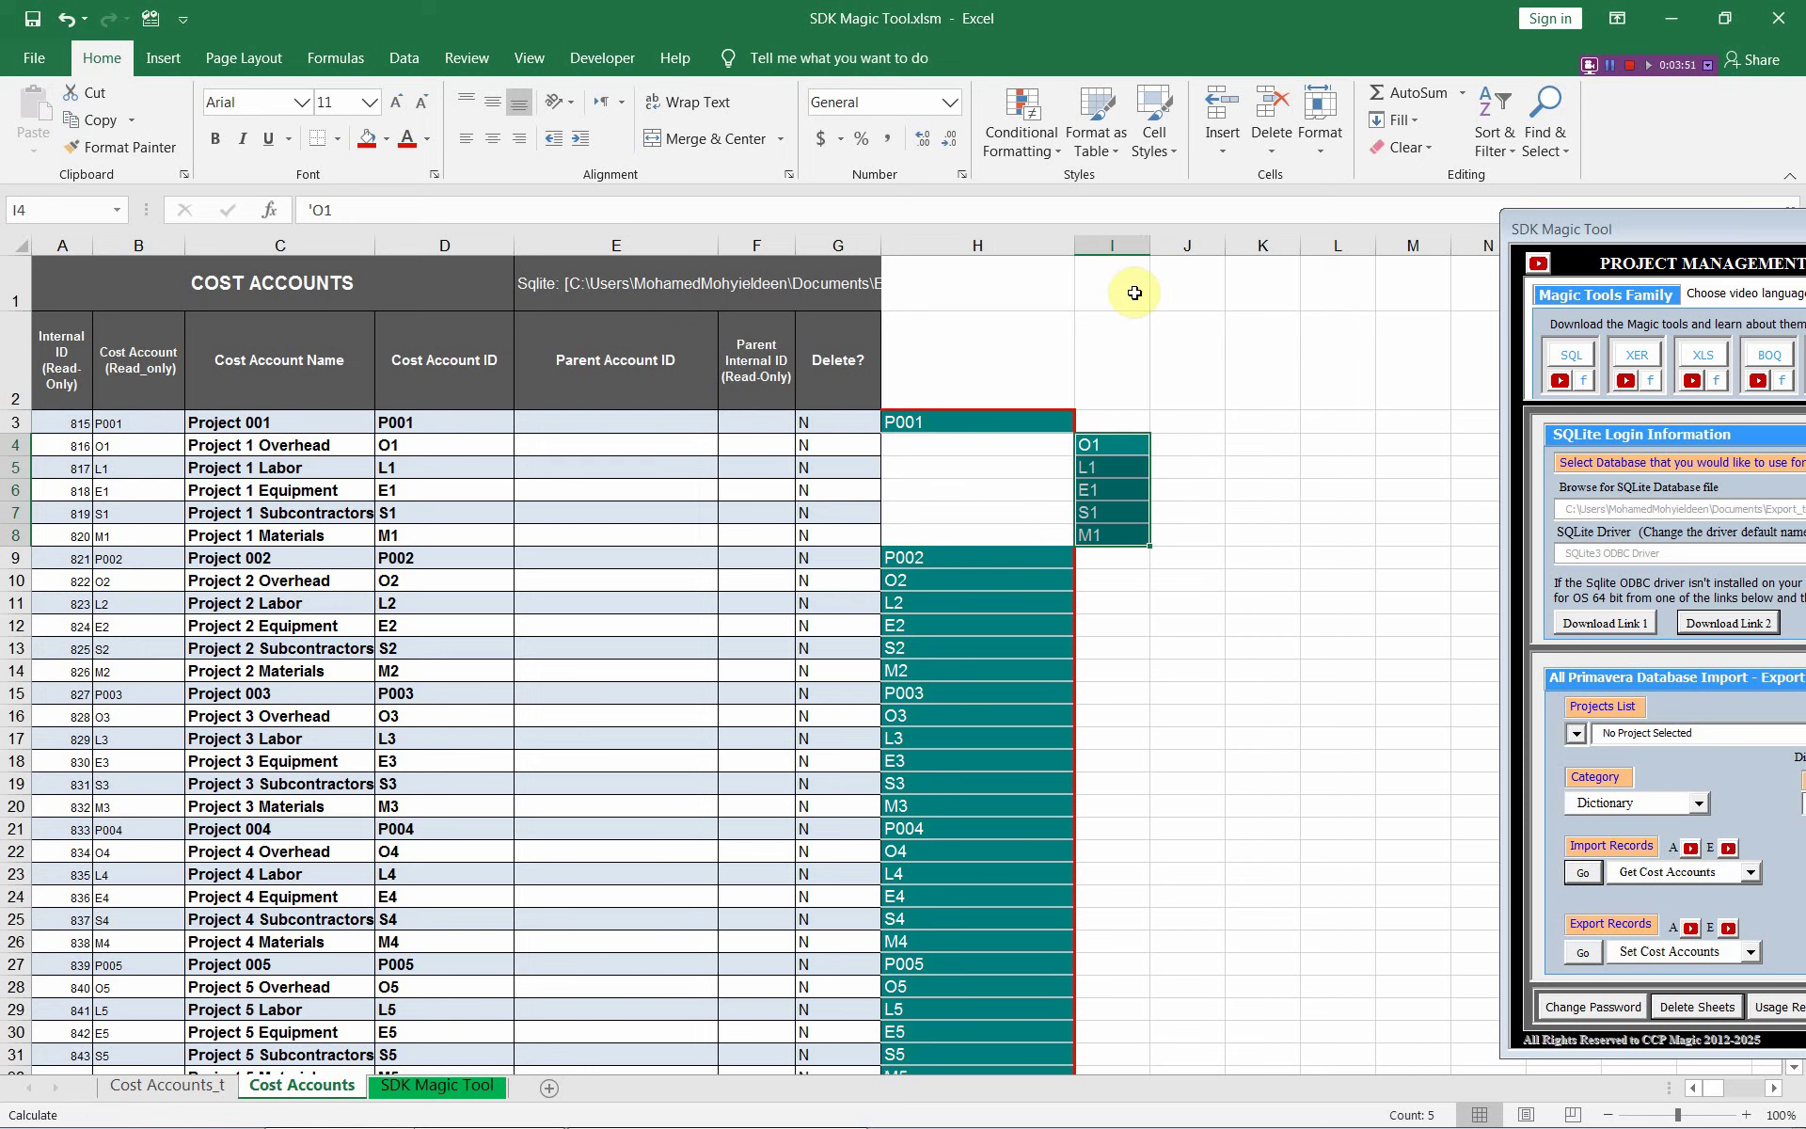
left_click_drag(1149, 245, 1282, 246)
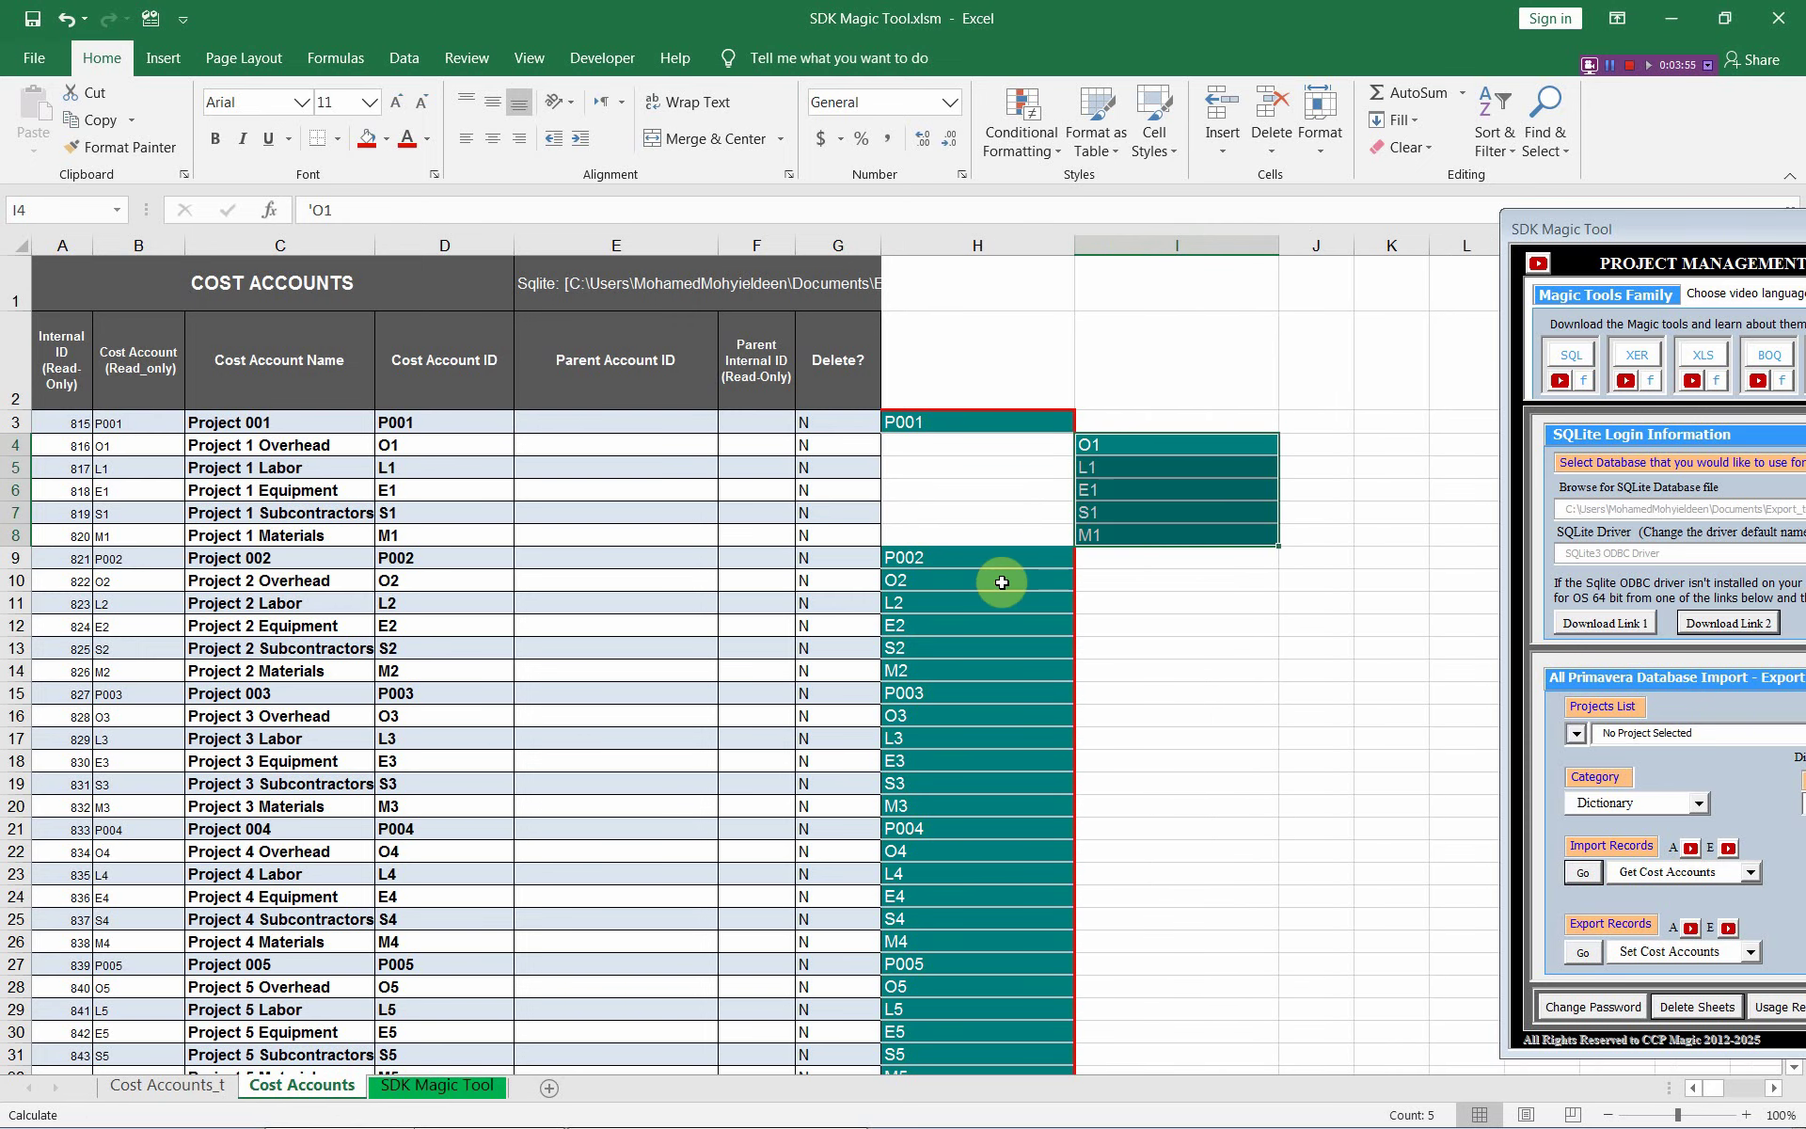
- Indent the Project 2 and Project 3 child IDs by moving H10:H14 and H16:H20 to column I
left_click_drag(1002, 581, 1159, 585)
left_click_drag(955, 725, 968, 799)
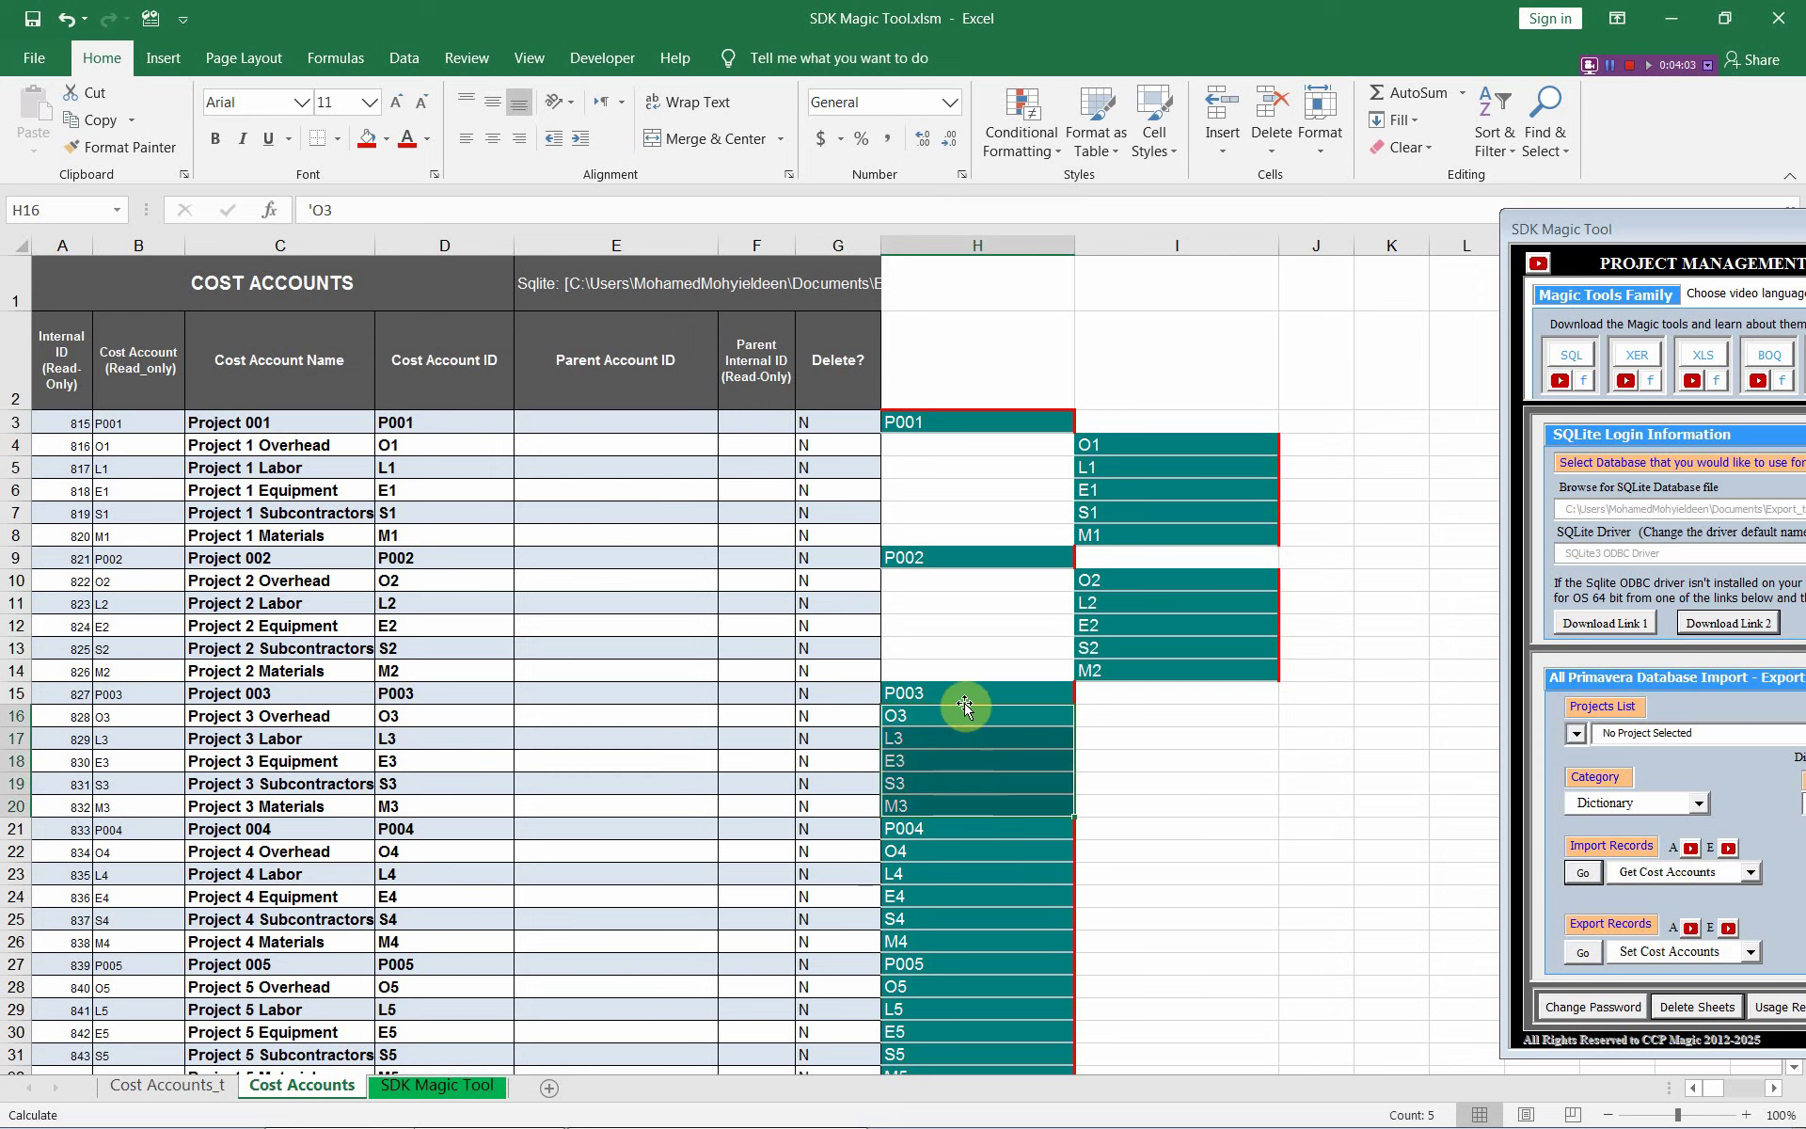
left_click_drag(964, 708, 1118, 715)
- Indent the Project 4 child IDs by moving H22:H26 to I22:I26
scroll(1117, 679, "down", 4)
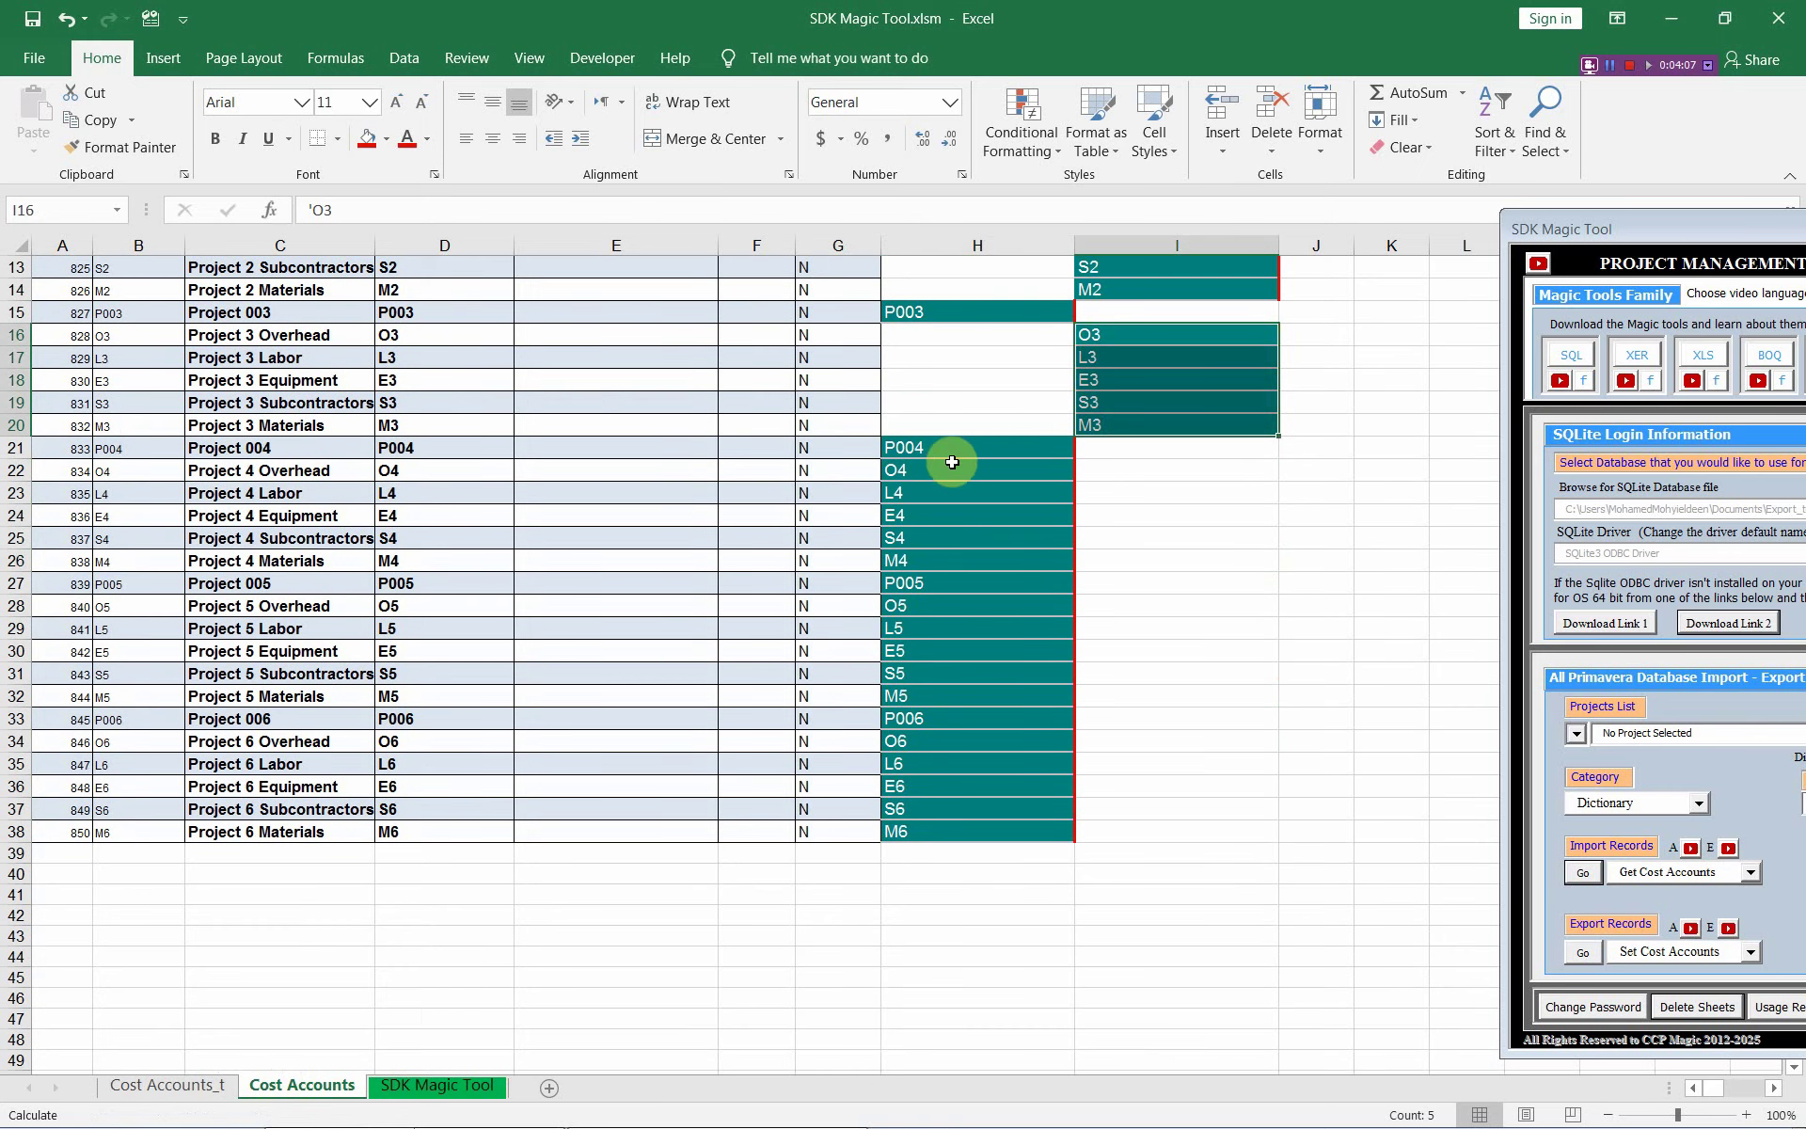
left_click_drag(952, 479, 955, 562)
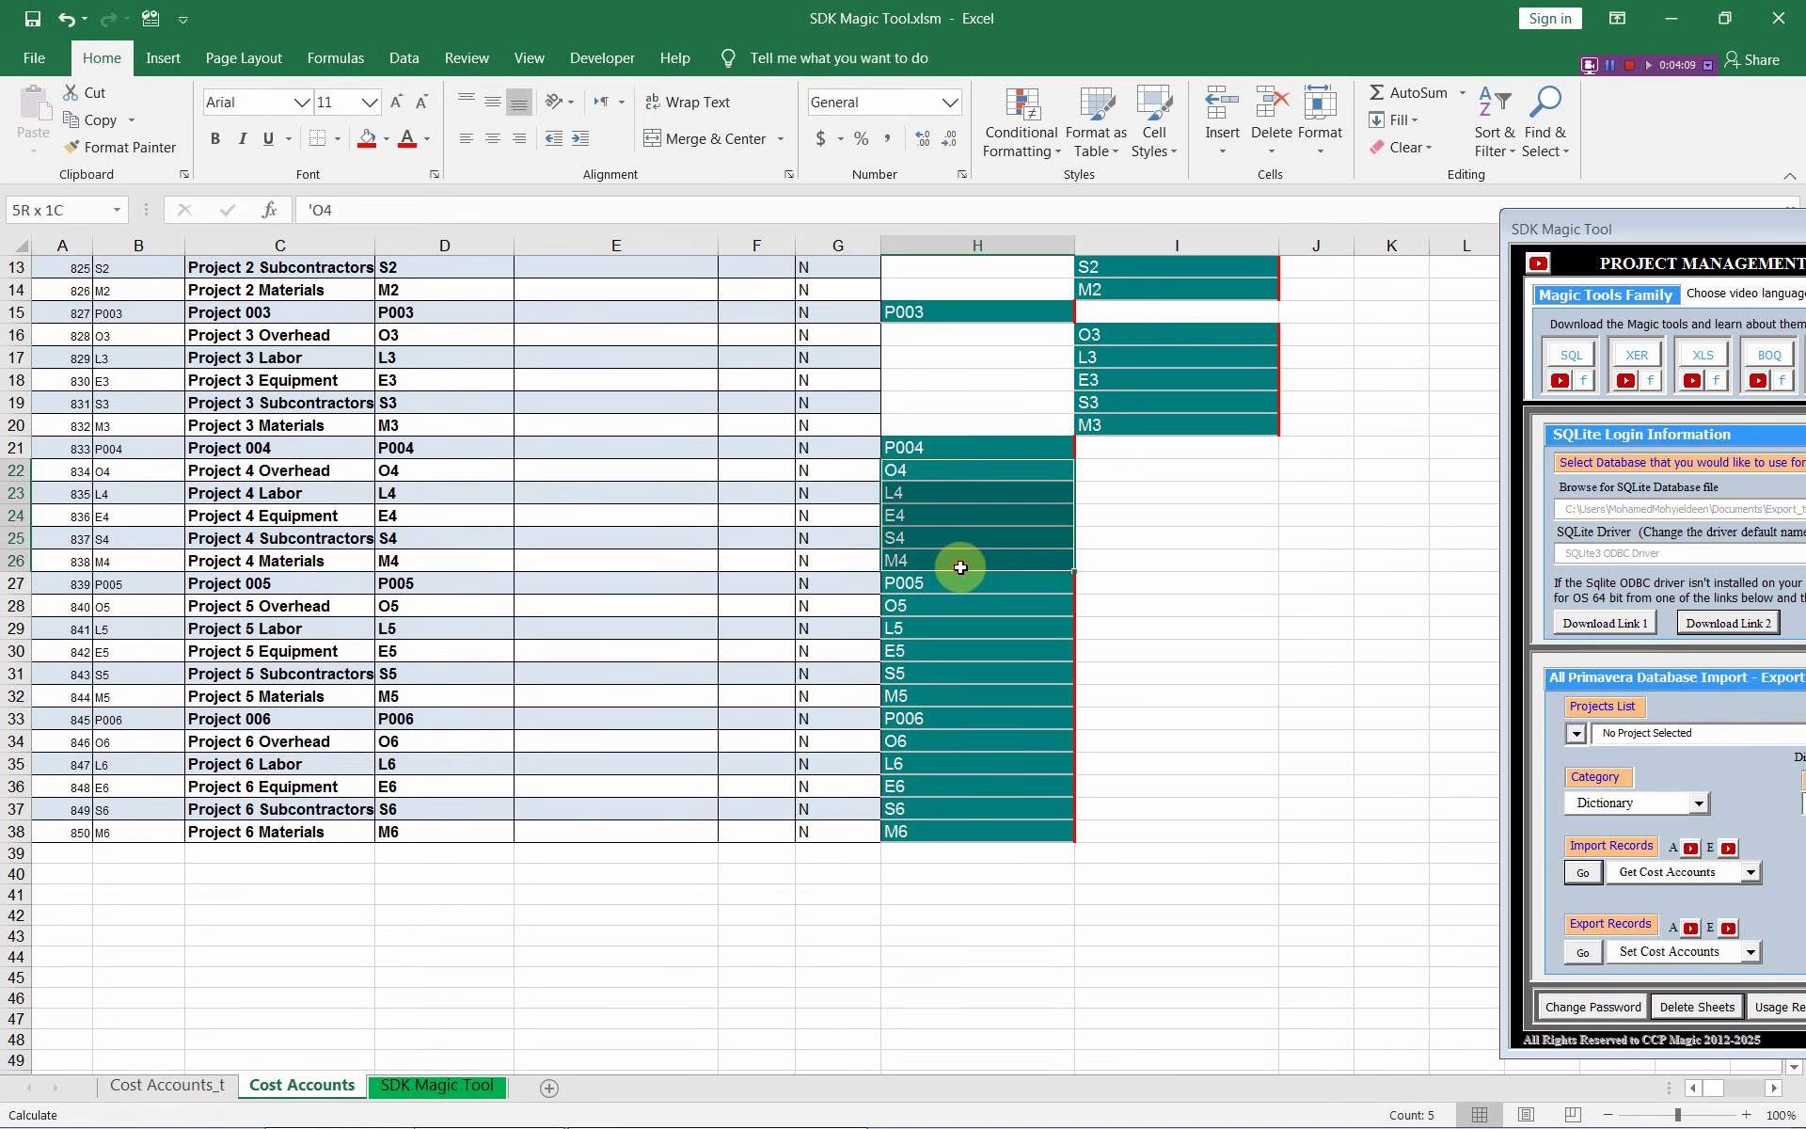
left_click(973, 461)
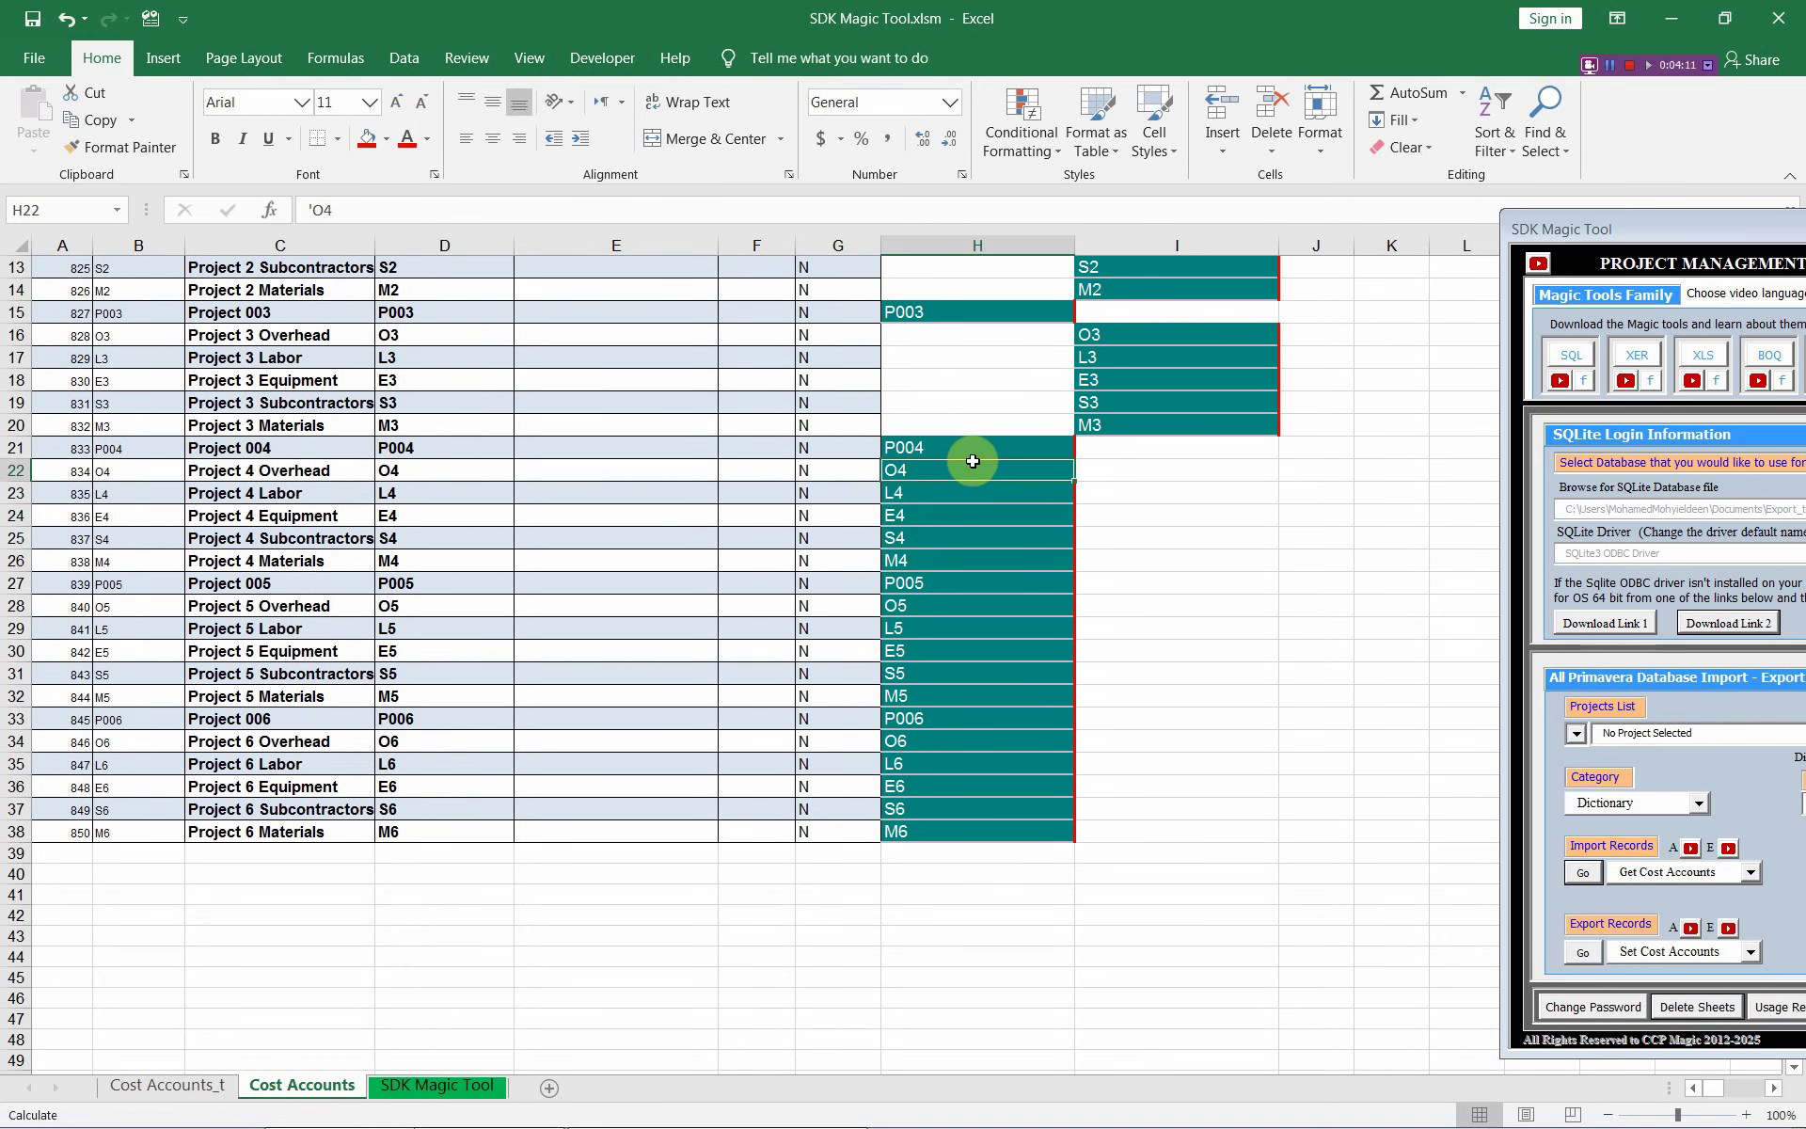
left_click_drag(975, 478, 976, 561)
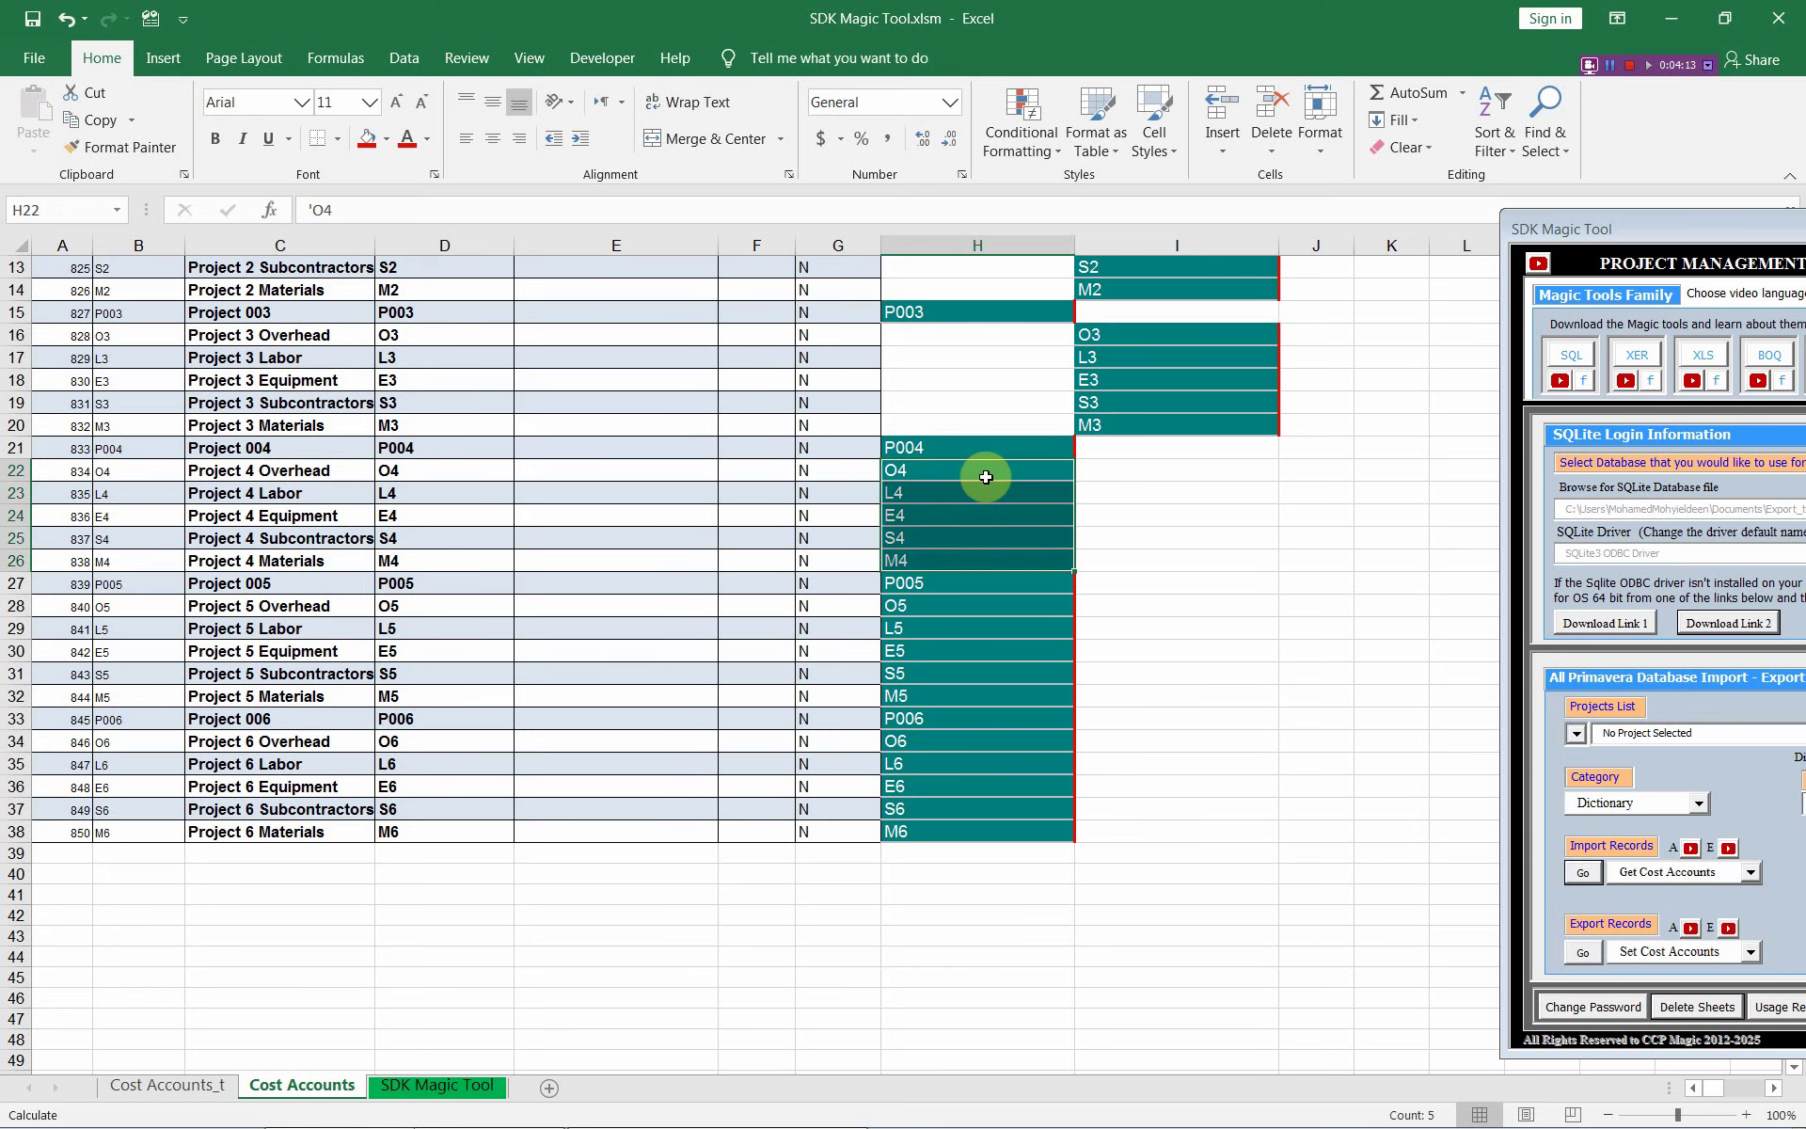
left_click_drag(988, 461, 1147, 475)
- Indent the Project 5 and Project 6 child IDs by moving H28:H32 and H34:H38 to column I
left_click_drag(980, 607, 984, 693)
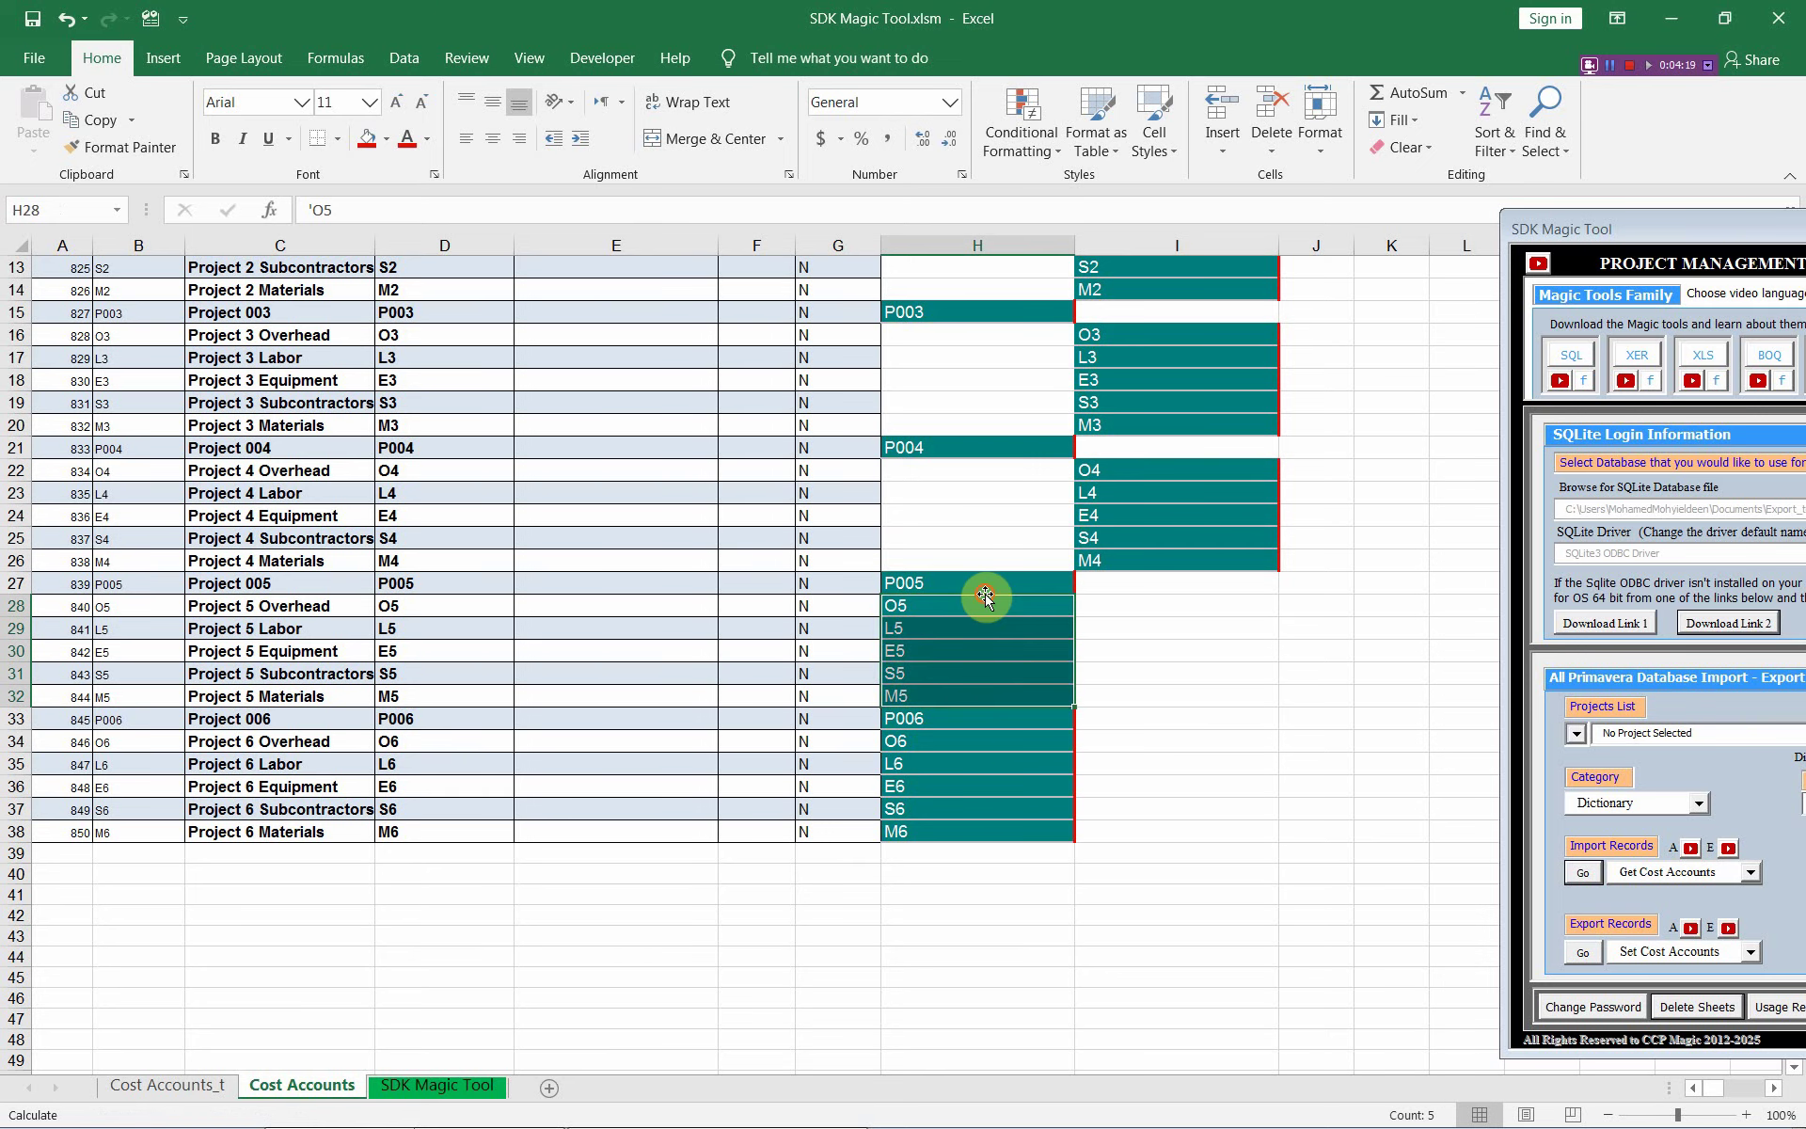
left_click_drag(985, 595, 1116, 605)
left_click_drag(992, 746, 996, 821)
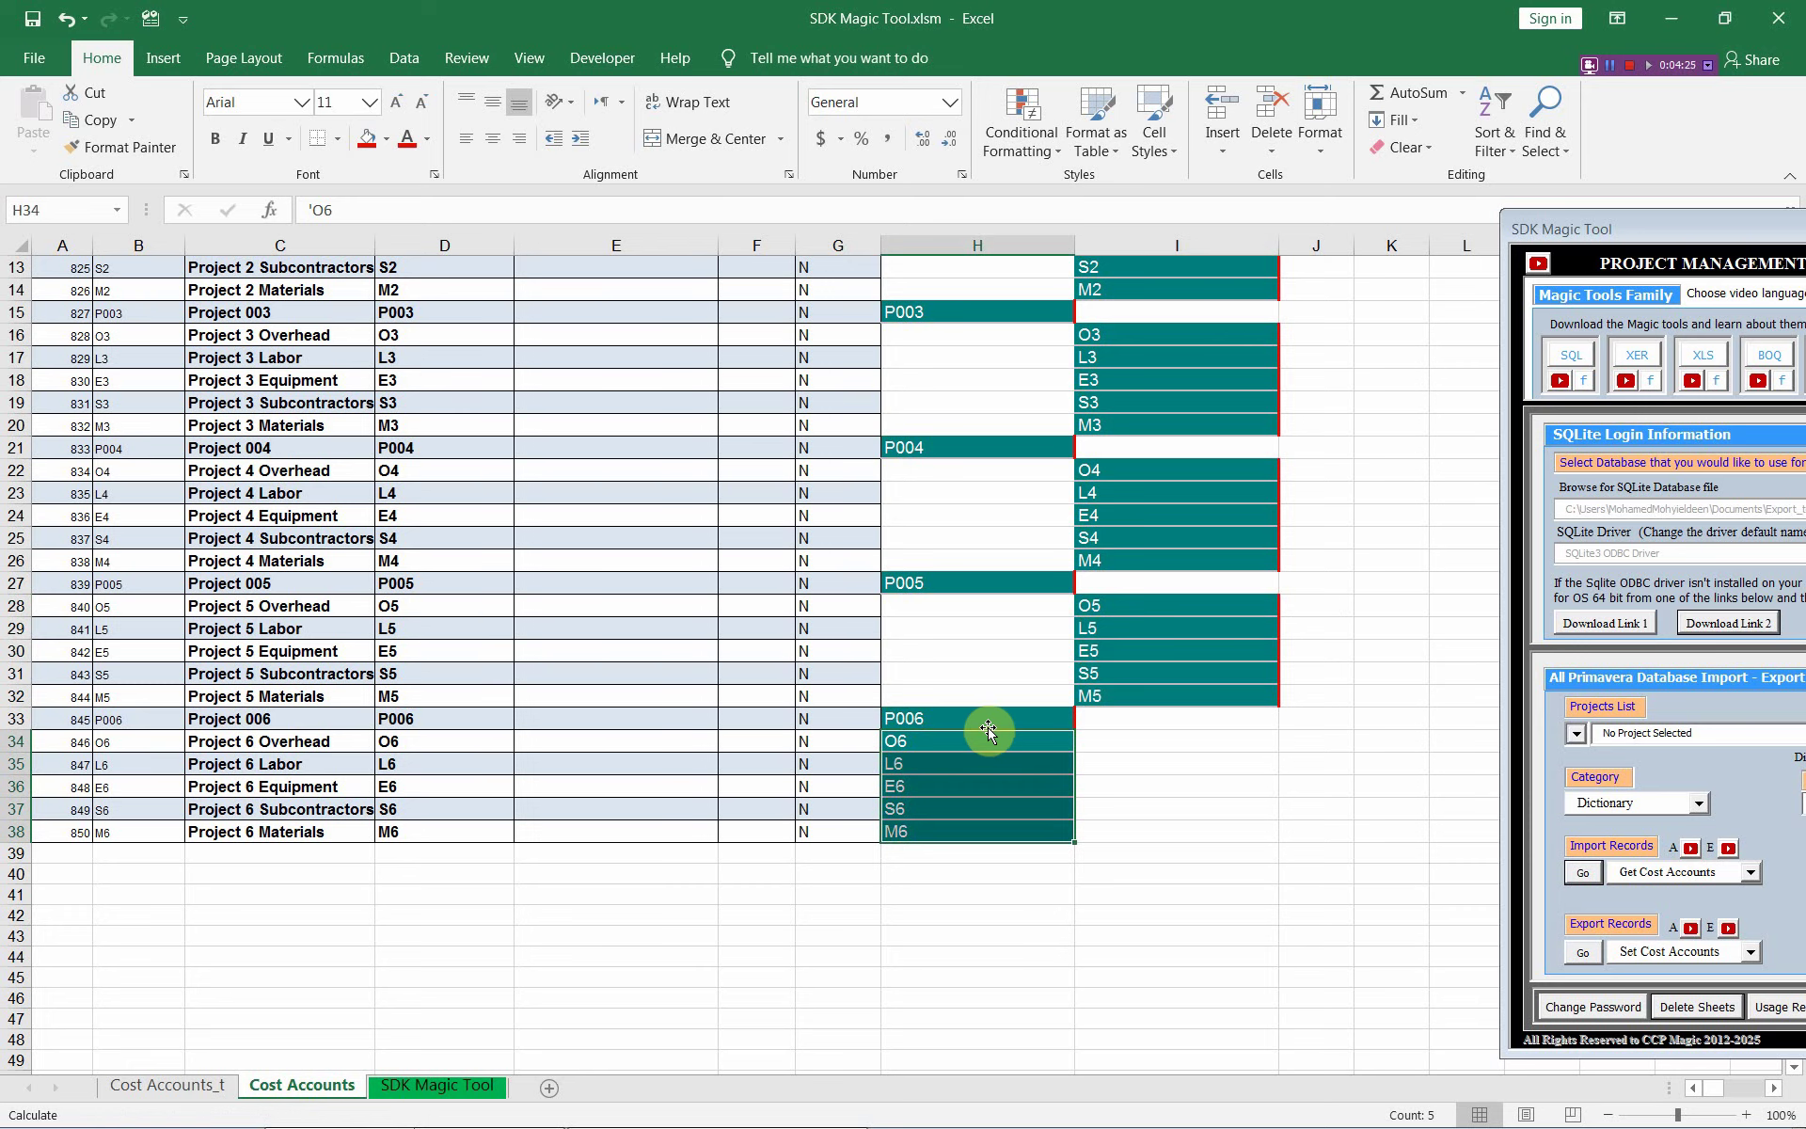
left_click_drag(988, 731, 1097, 734)
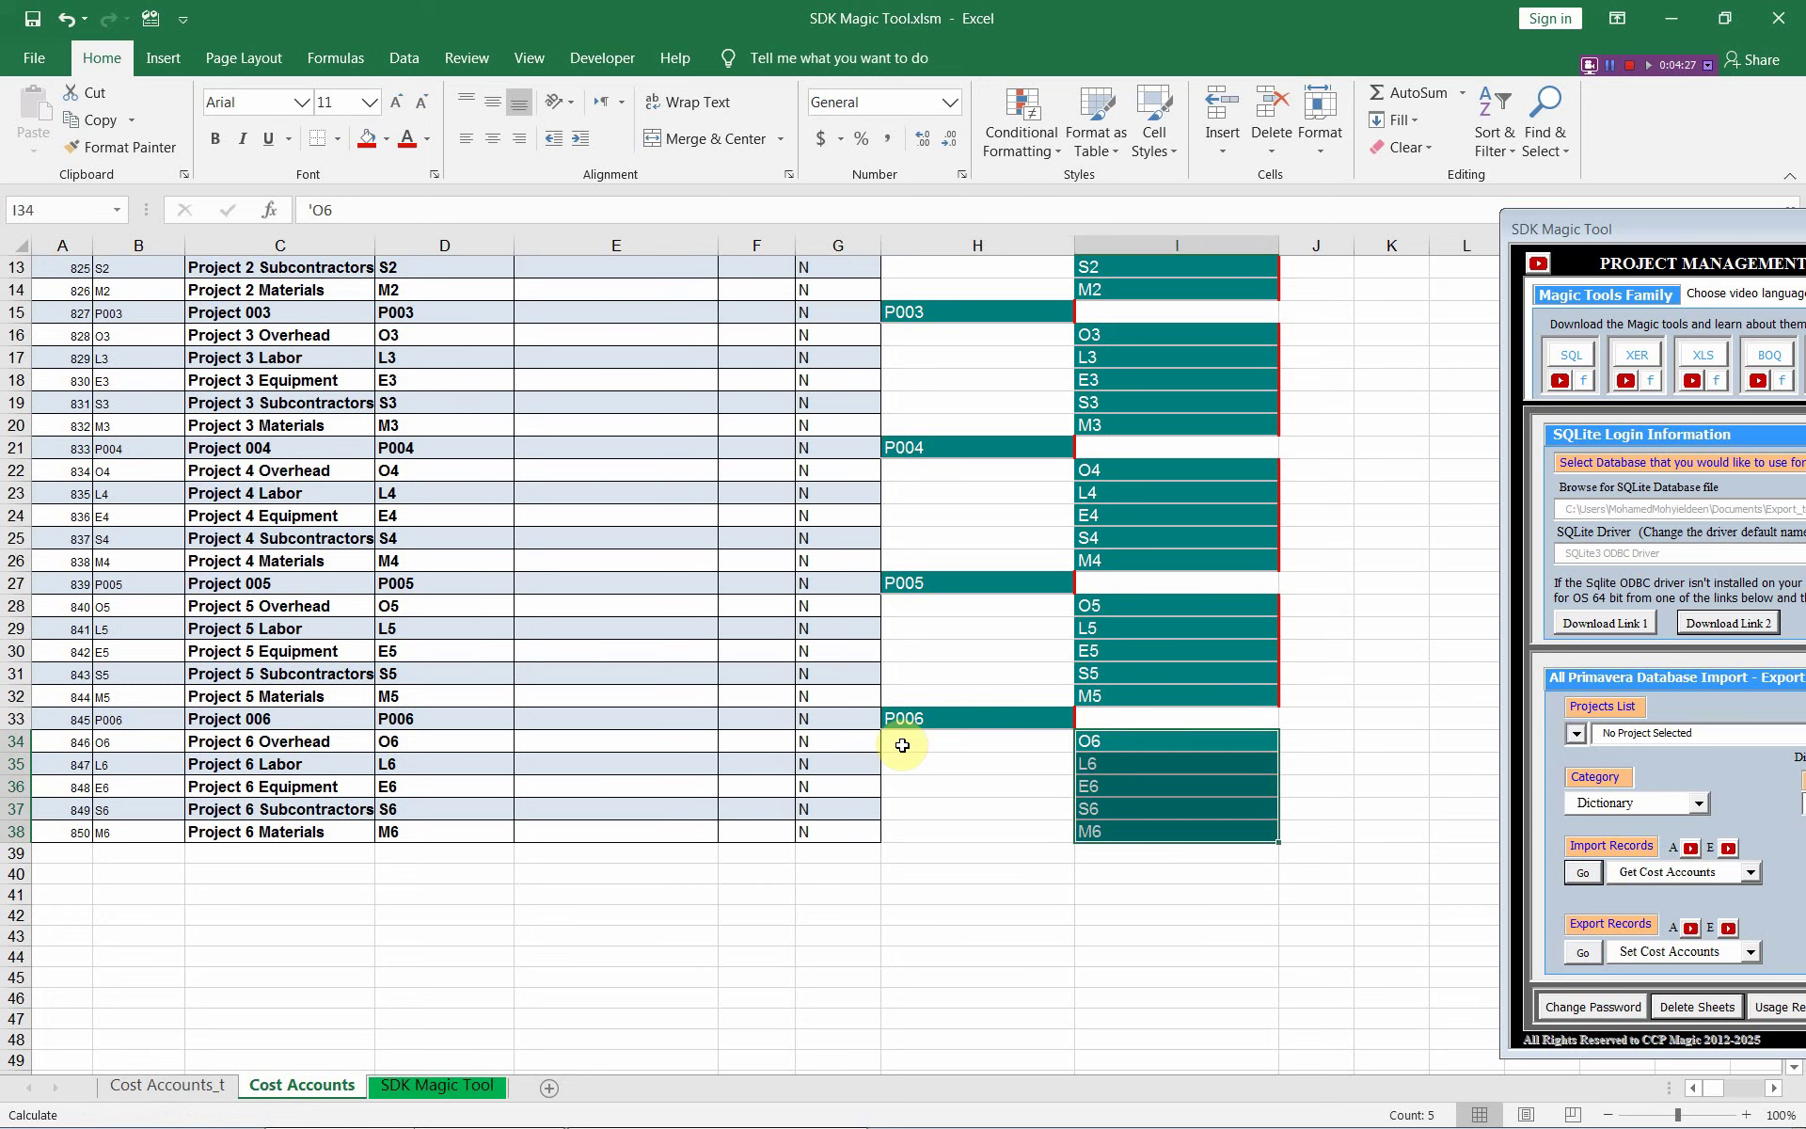
left_click(932, 717)
scroll(642, 601, "up", 4)
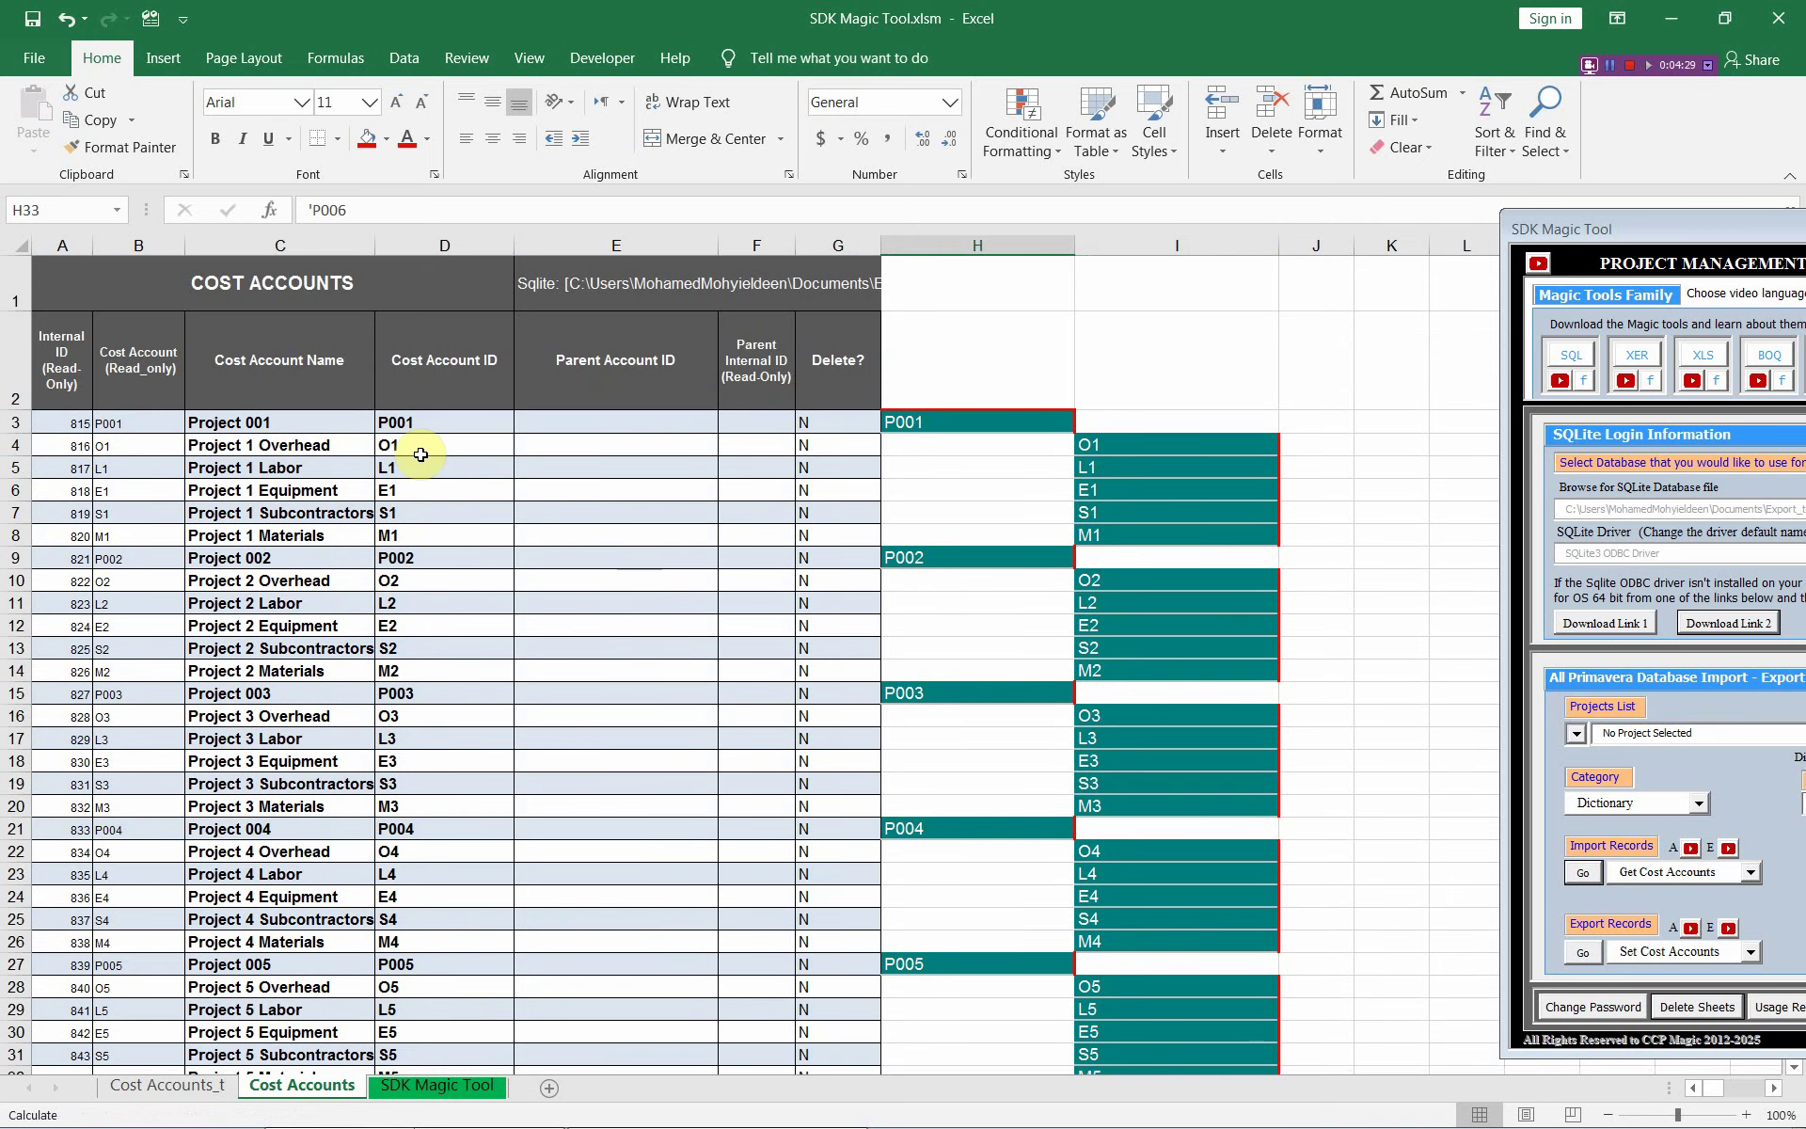
- Run the Set Cost Accounts export to write the indented hierarchy to the database, and acknowledge the message
left_click(102, 292)
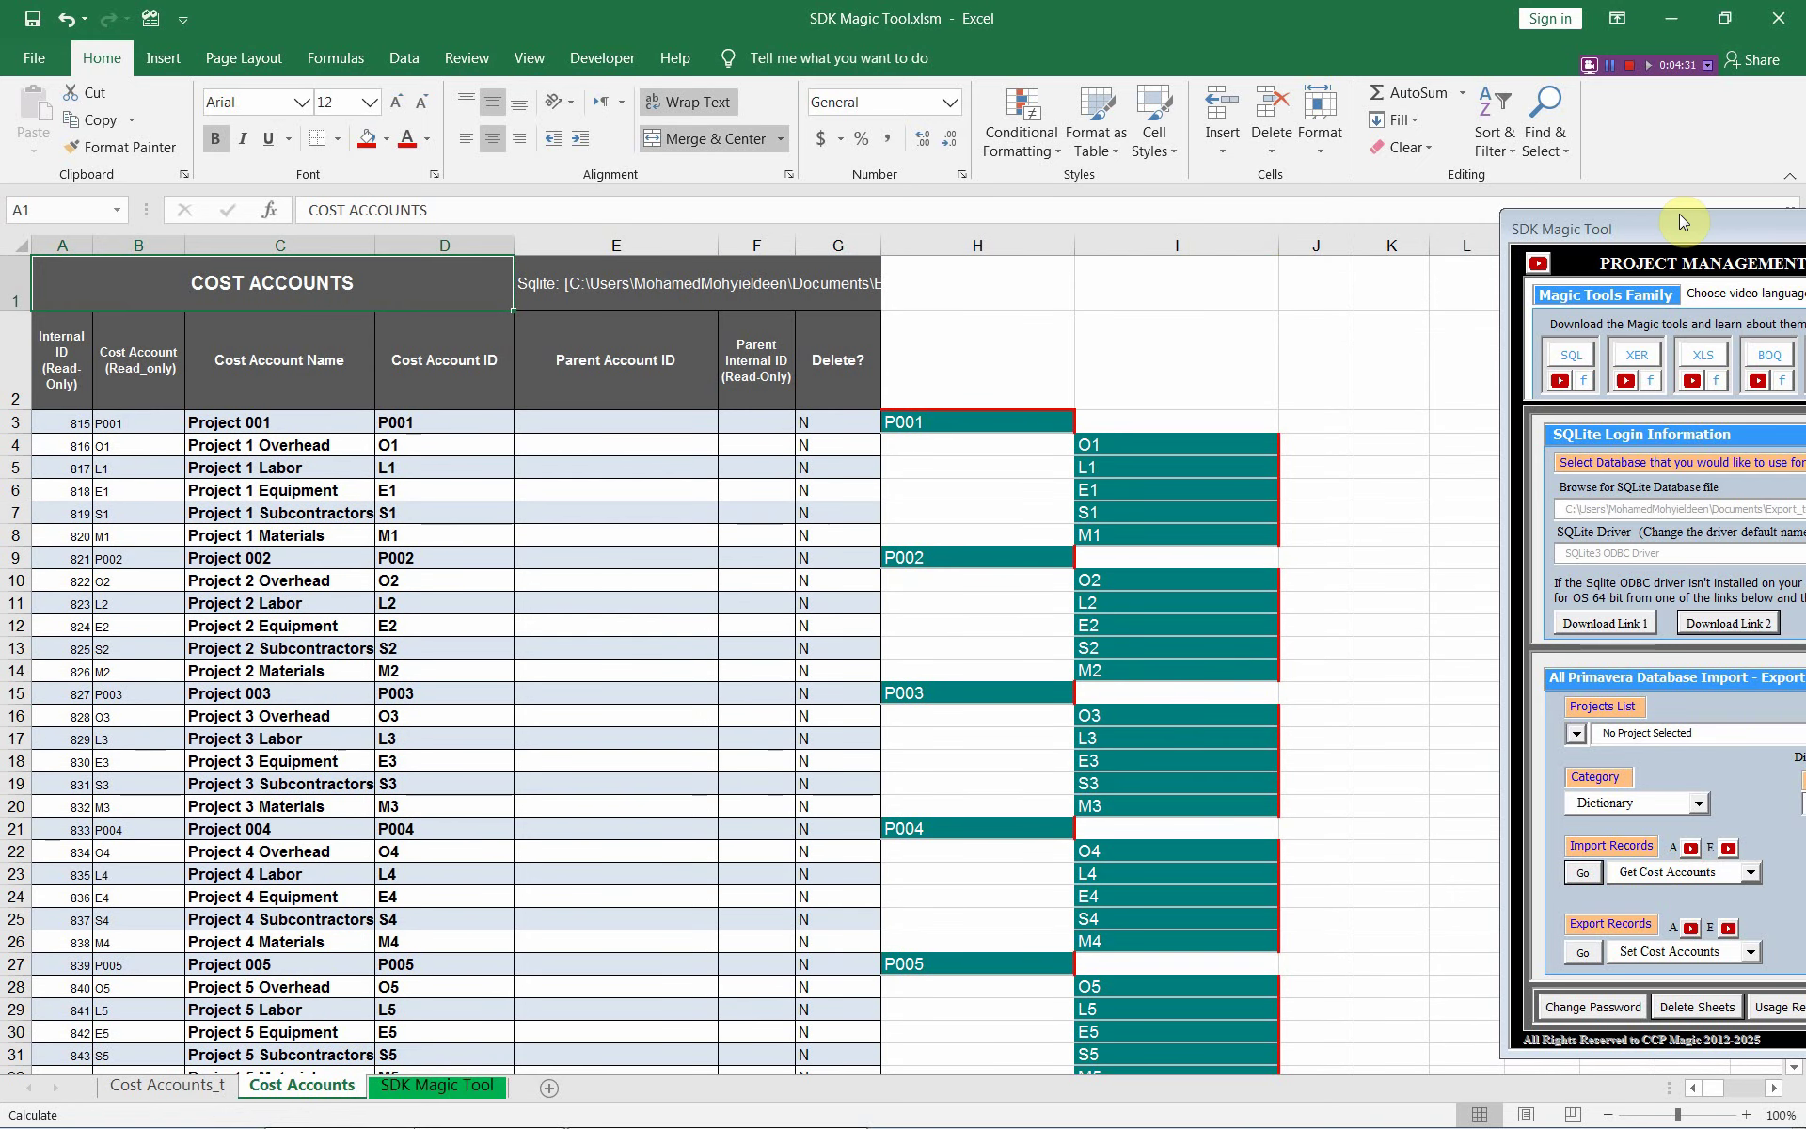
left_click_drag(1679, 213, 1407, 133)
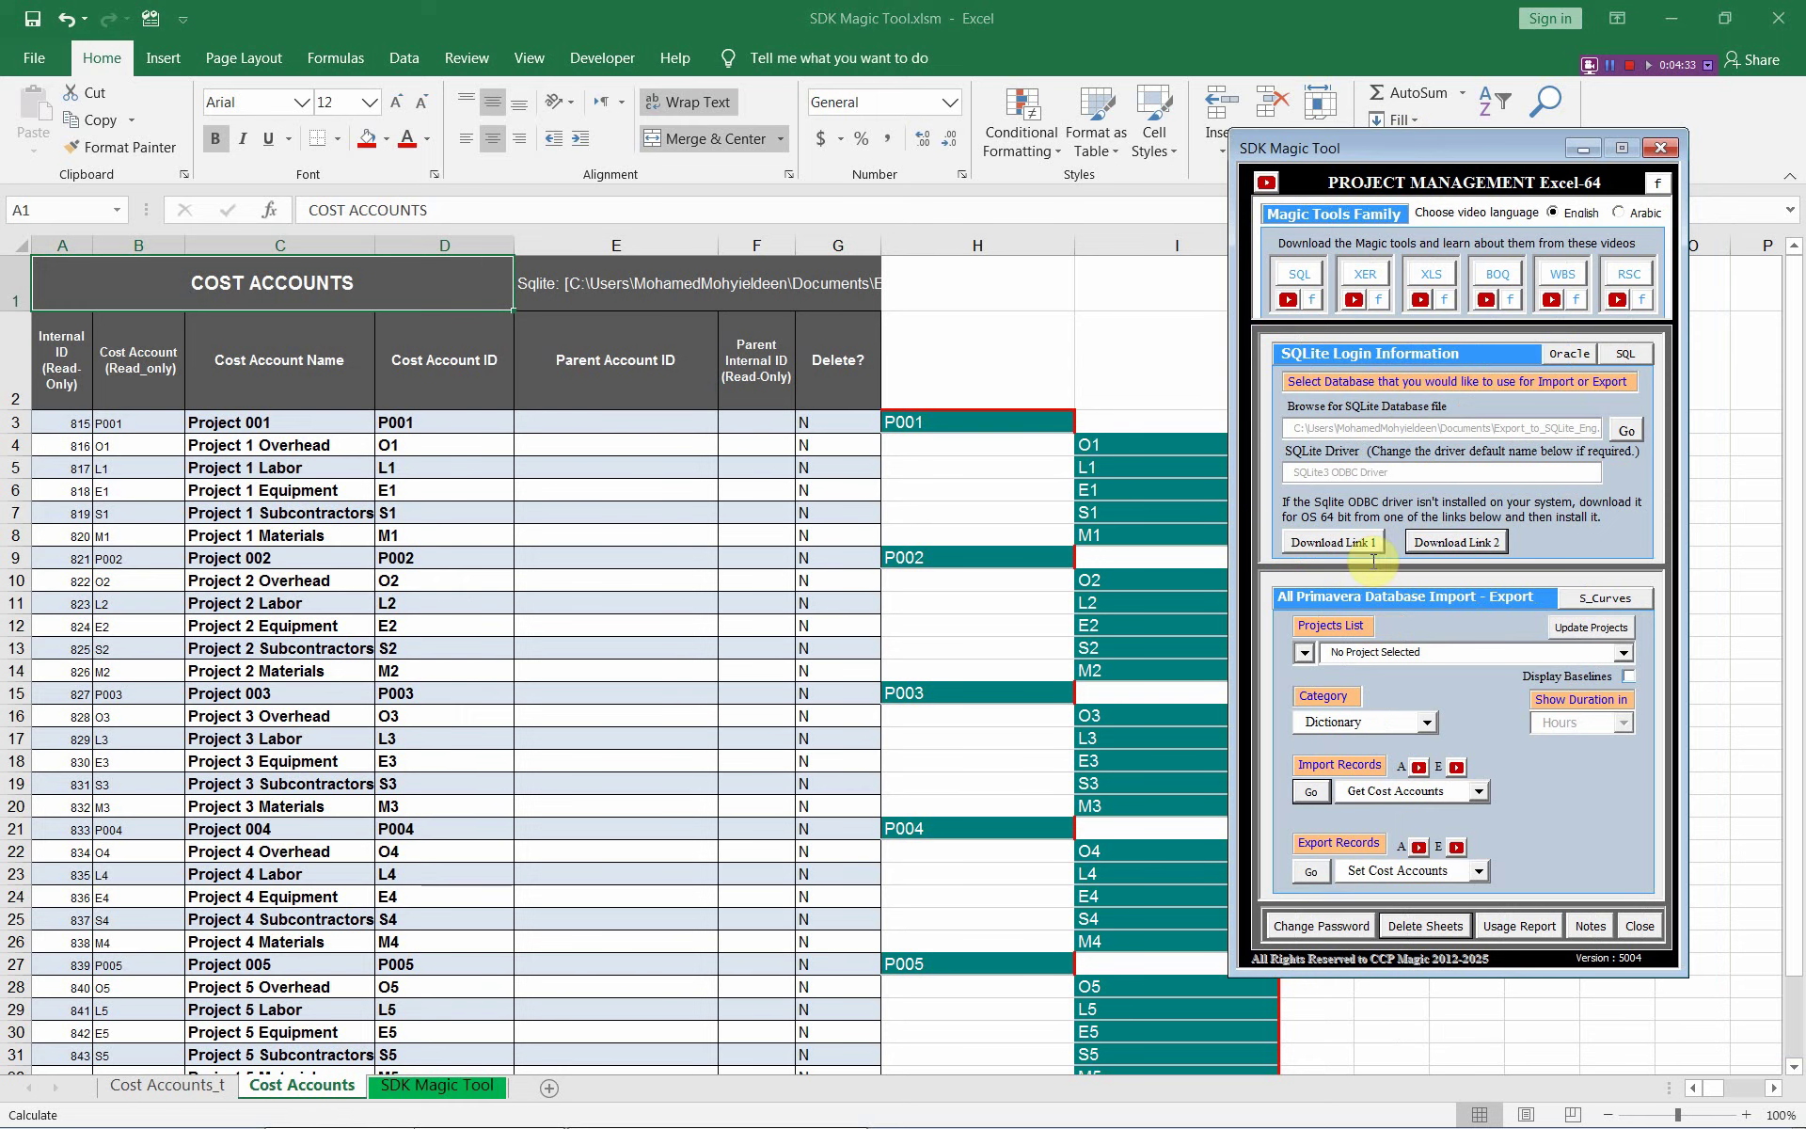
left_click(1312, 873)
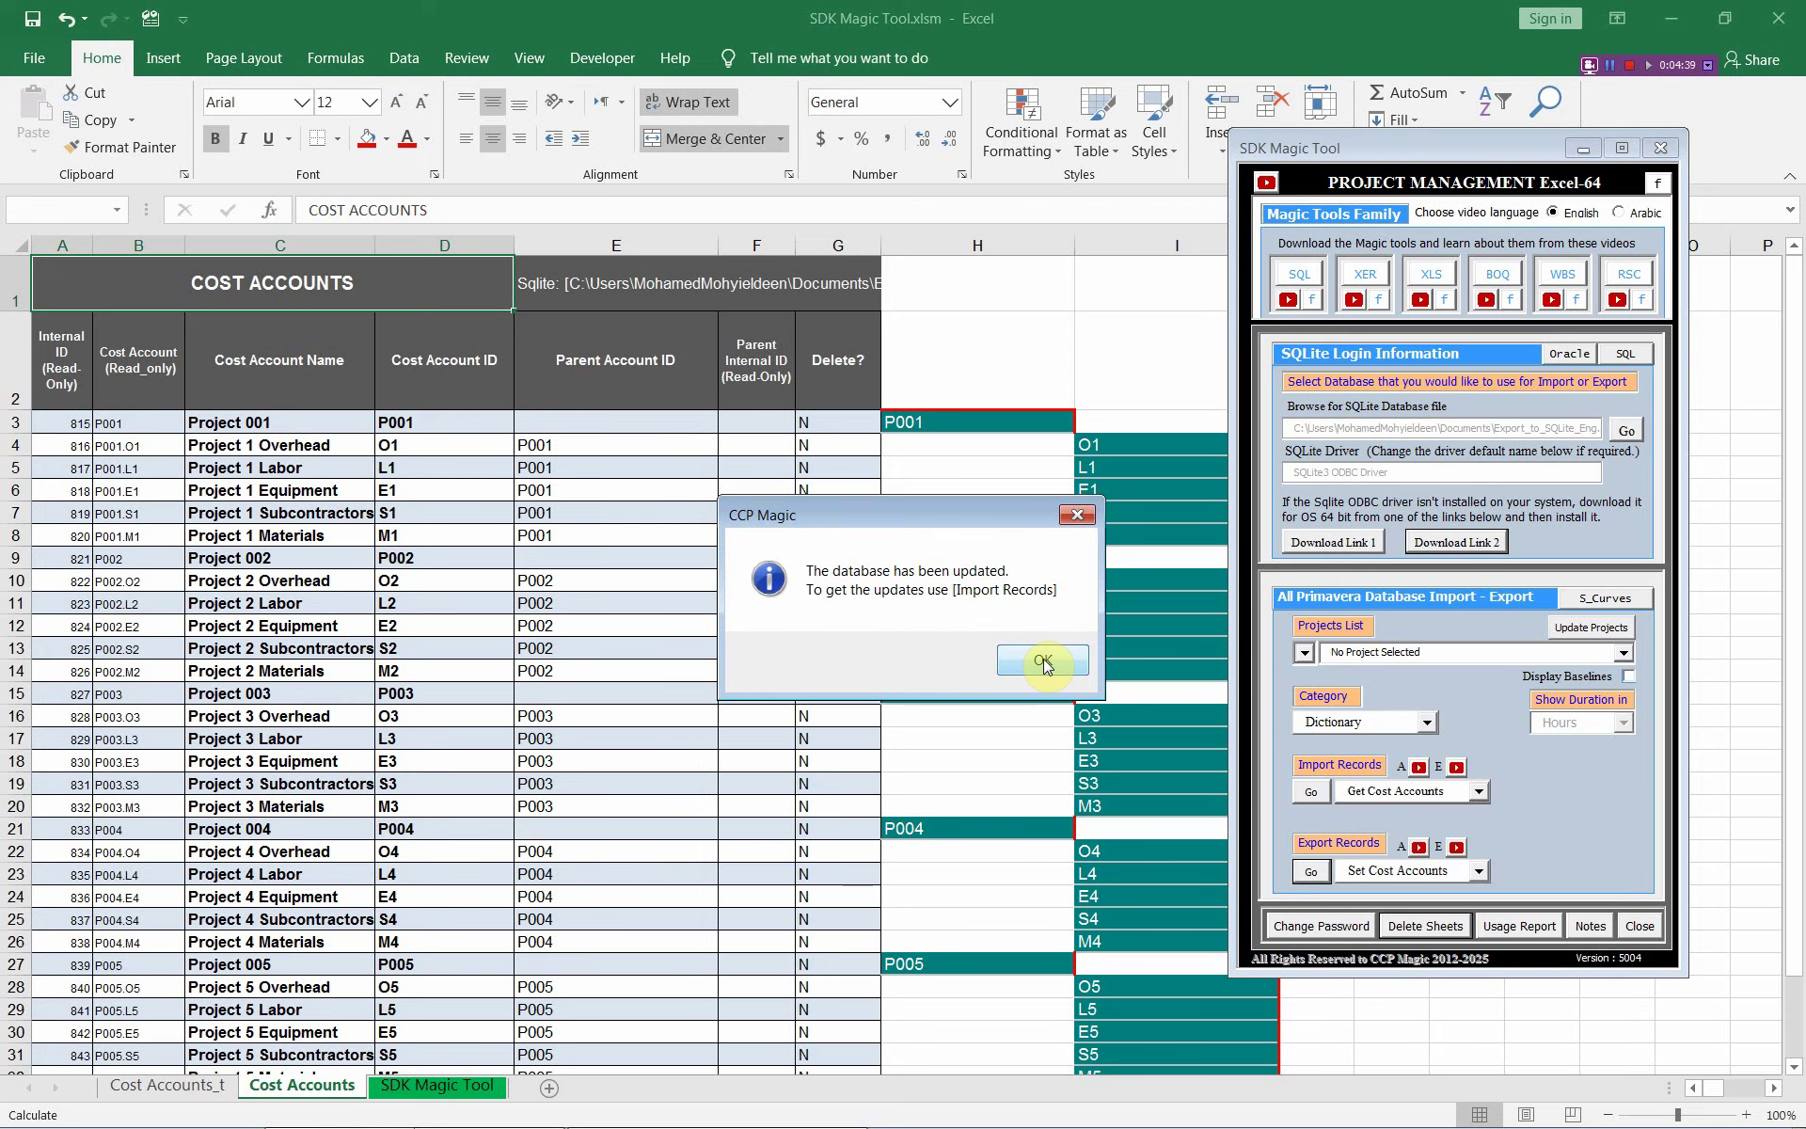
left_click(1044, 662)
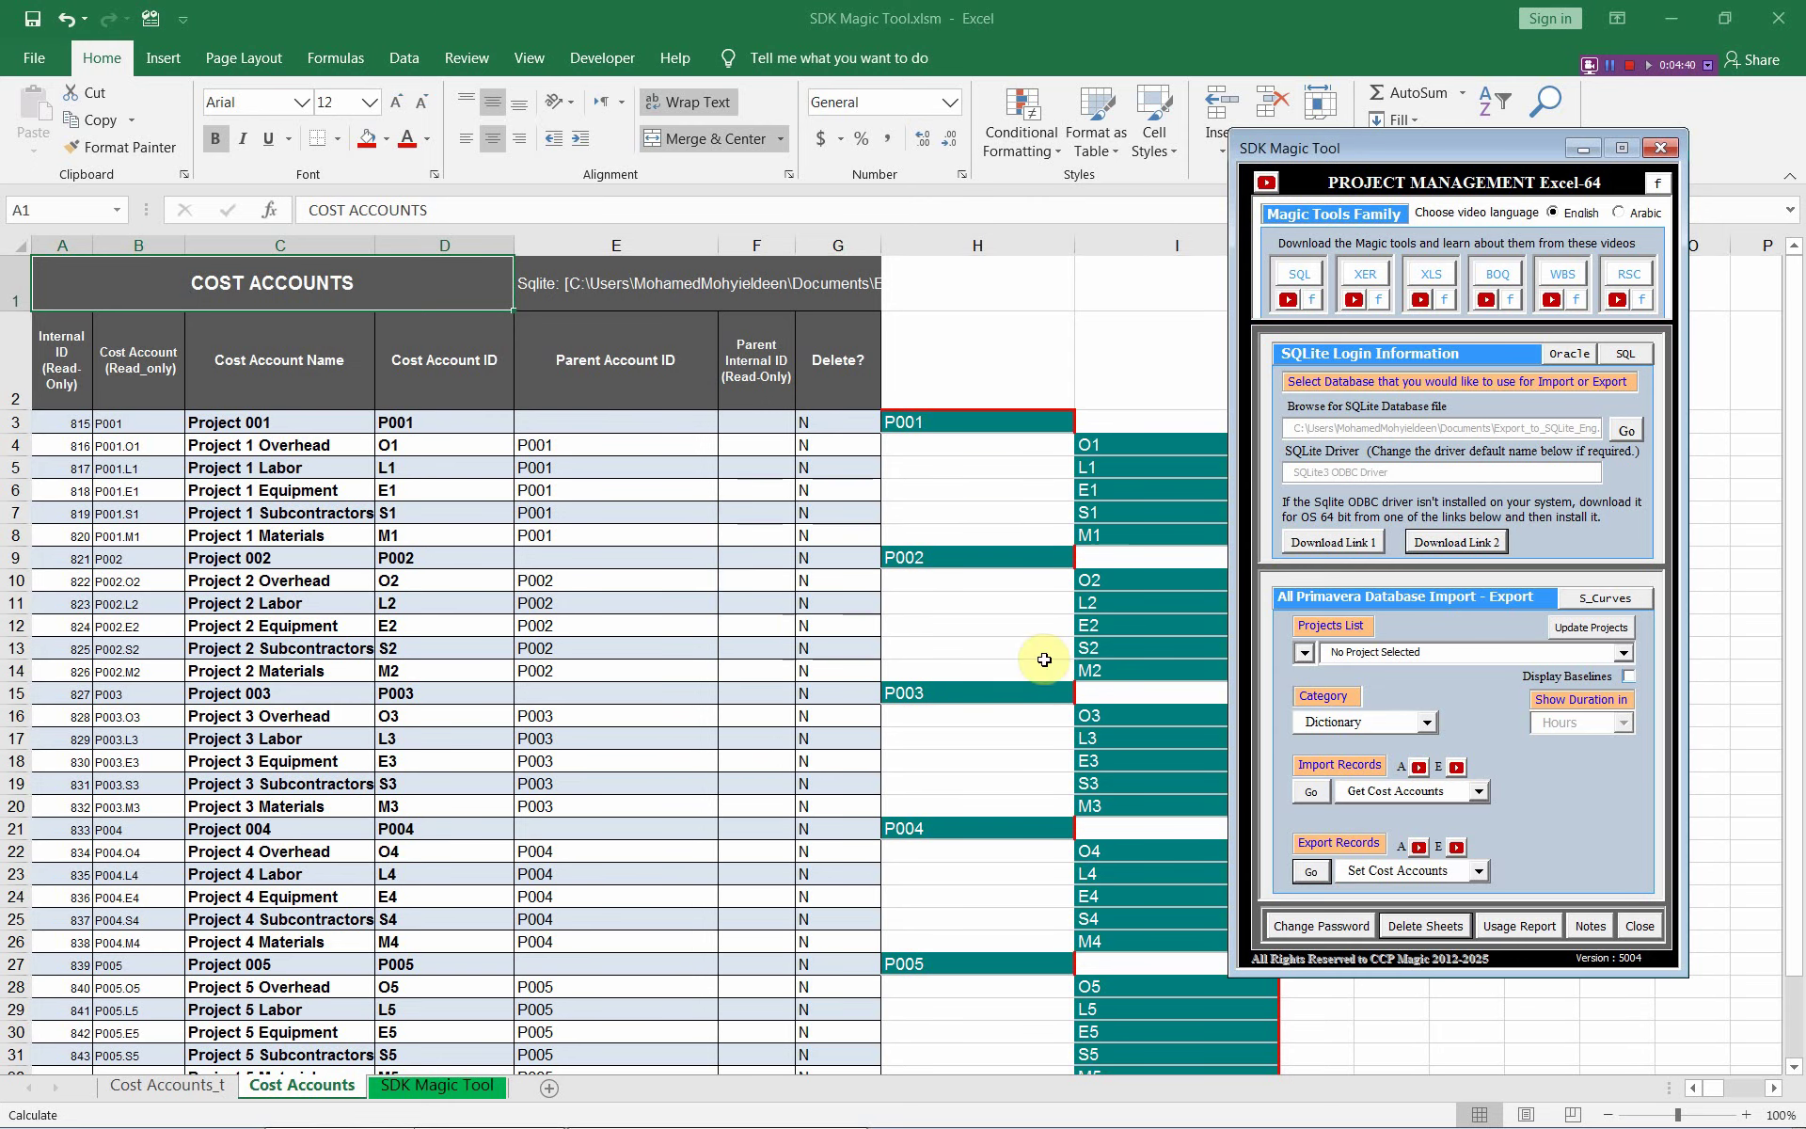
- Reload the cost accounts from the database with Get Cost Accounts and widen column I to review the whole hierarchy
left_click(1321, 802)
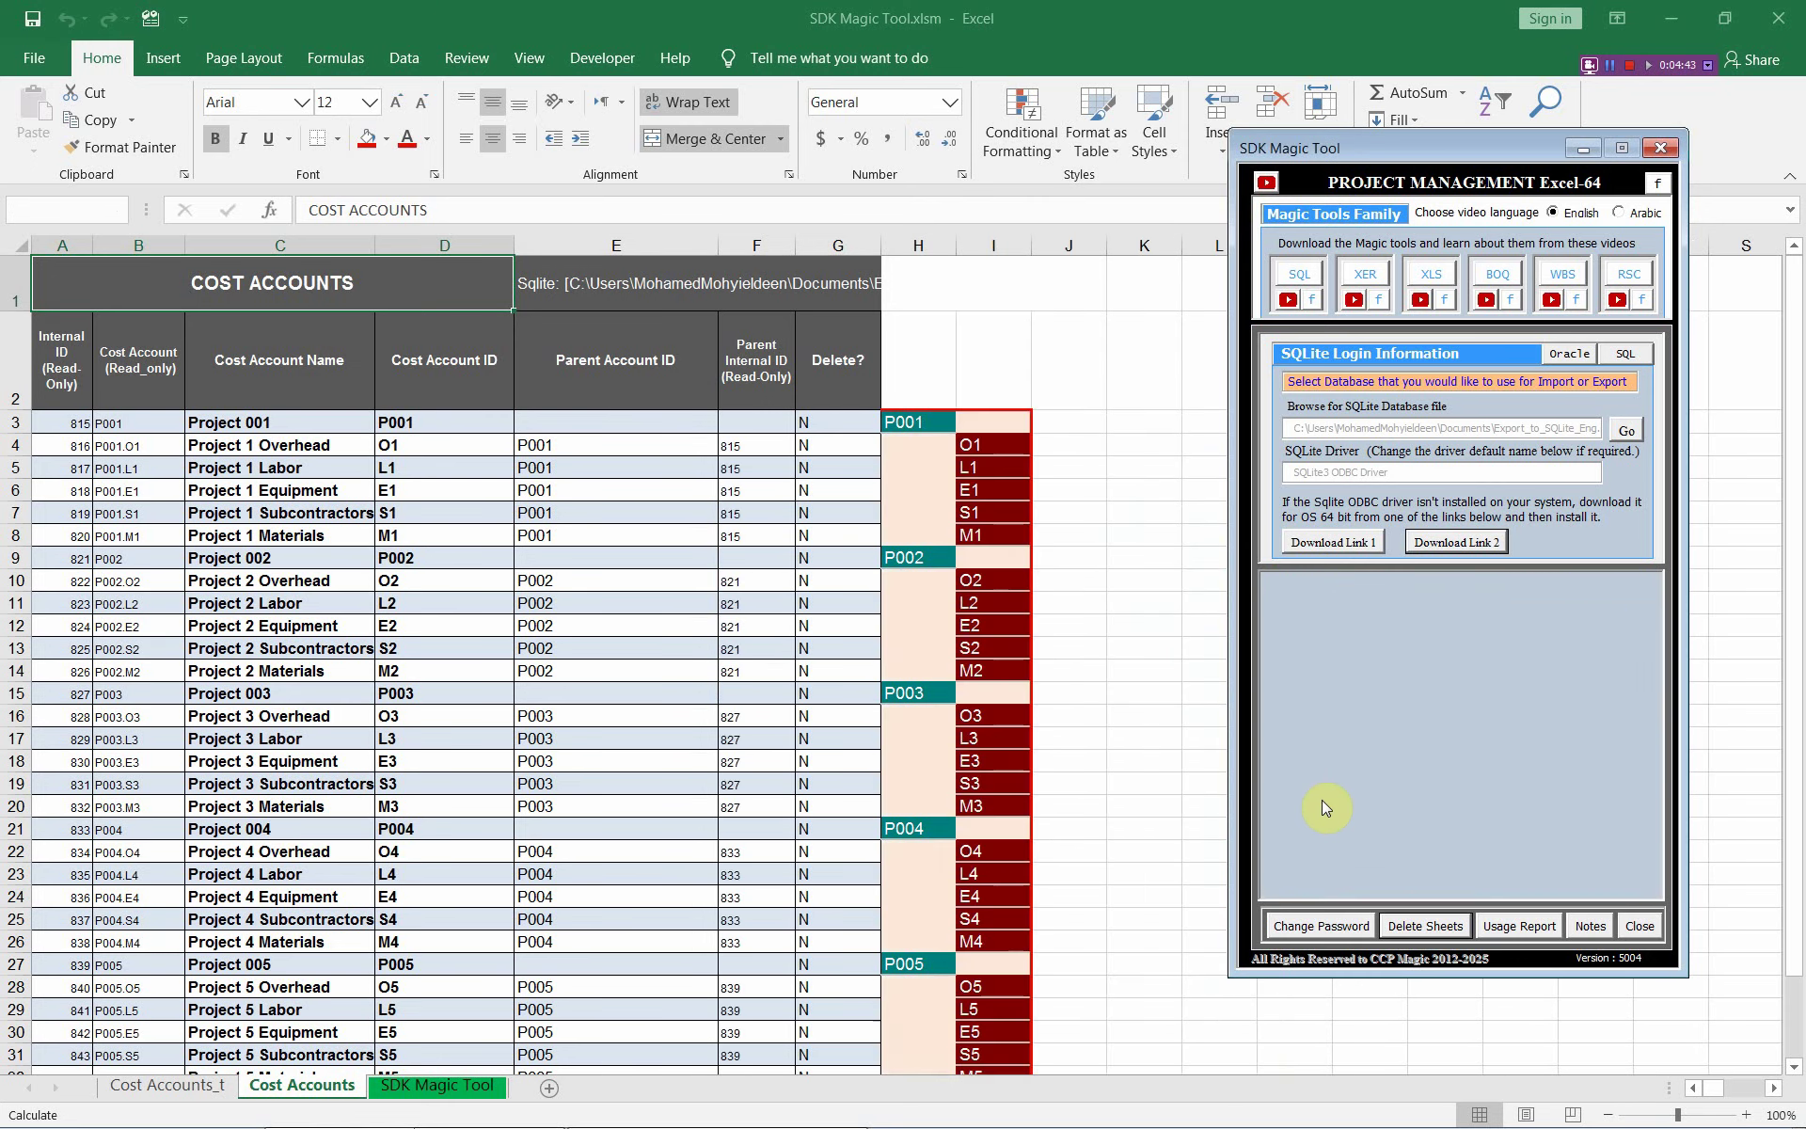
left_click(1630, 886)
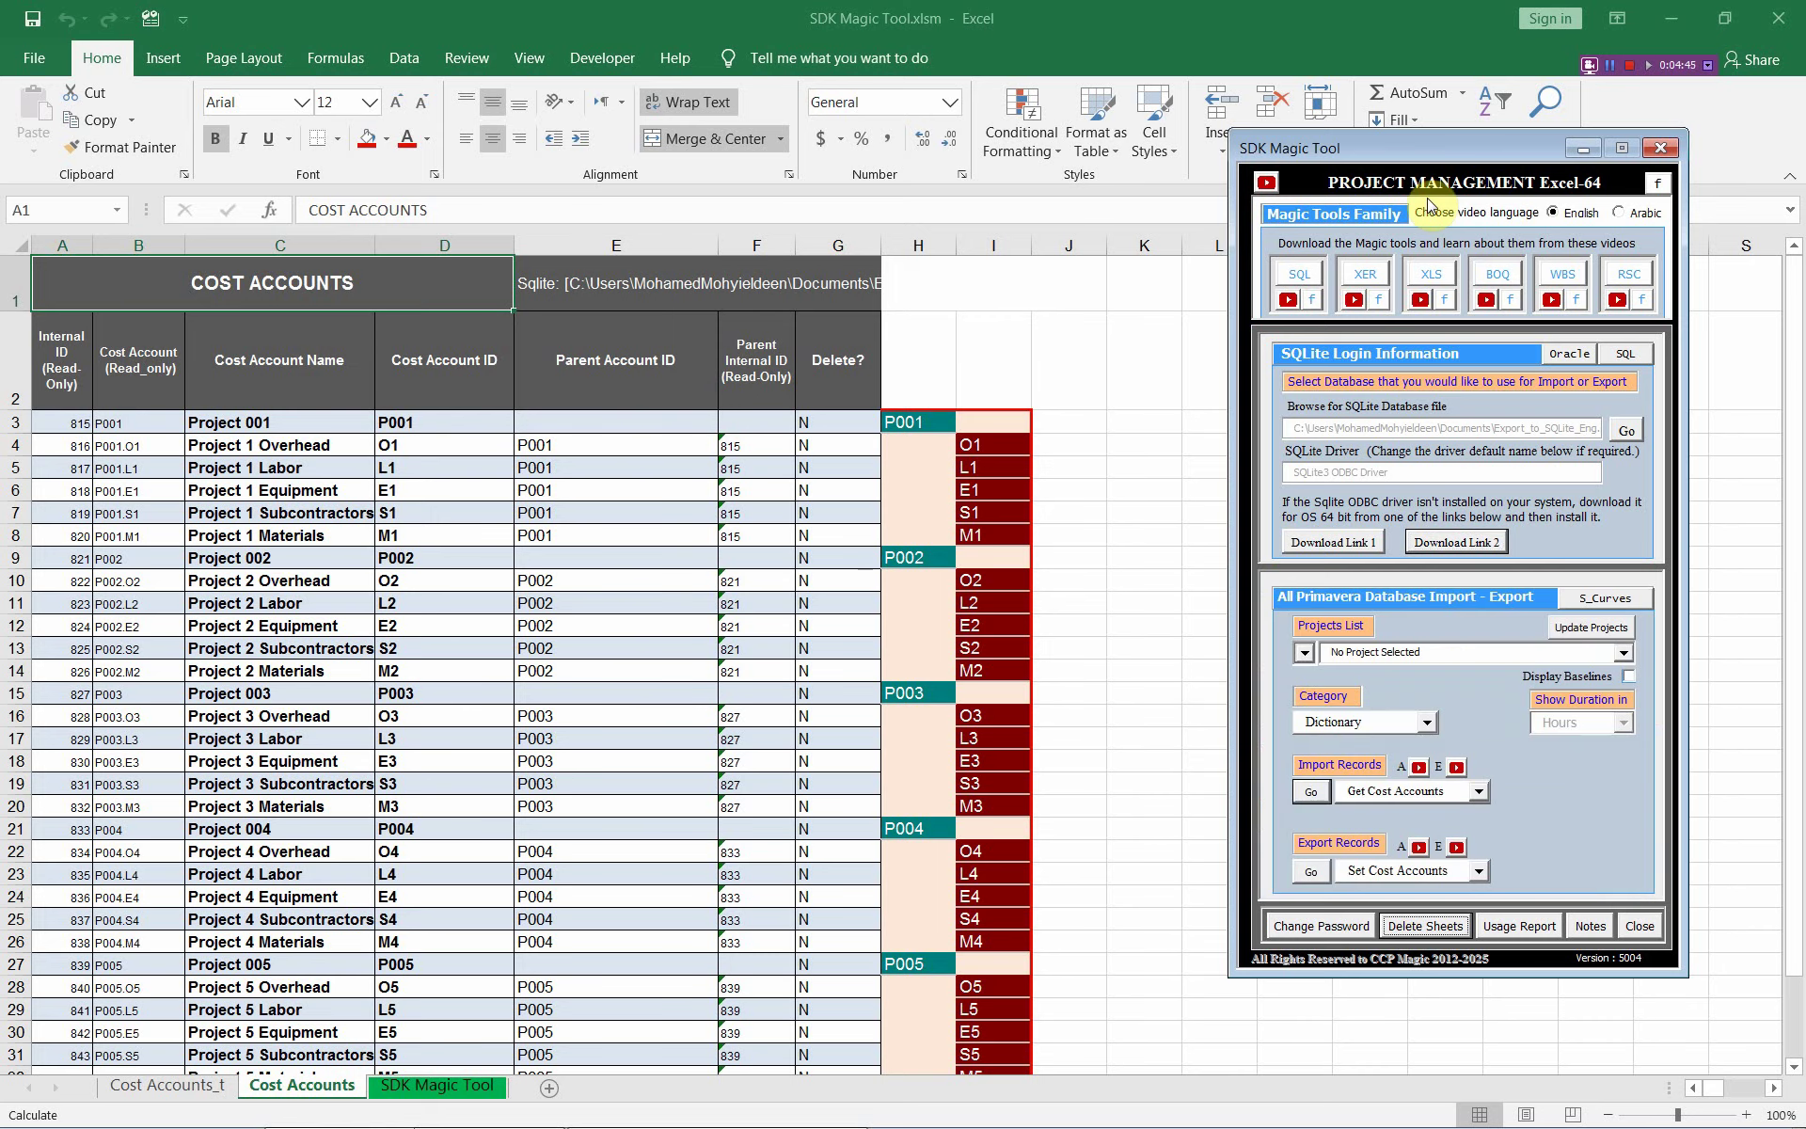
left_click_drag(1382, 143, 1577, 162)
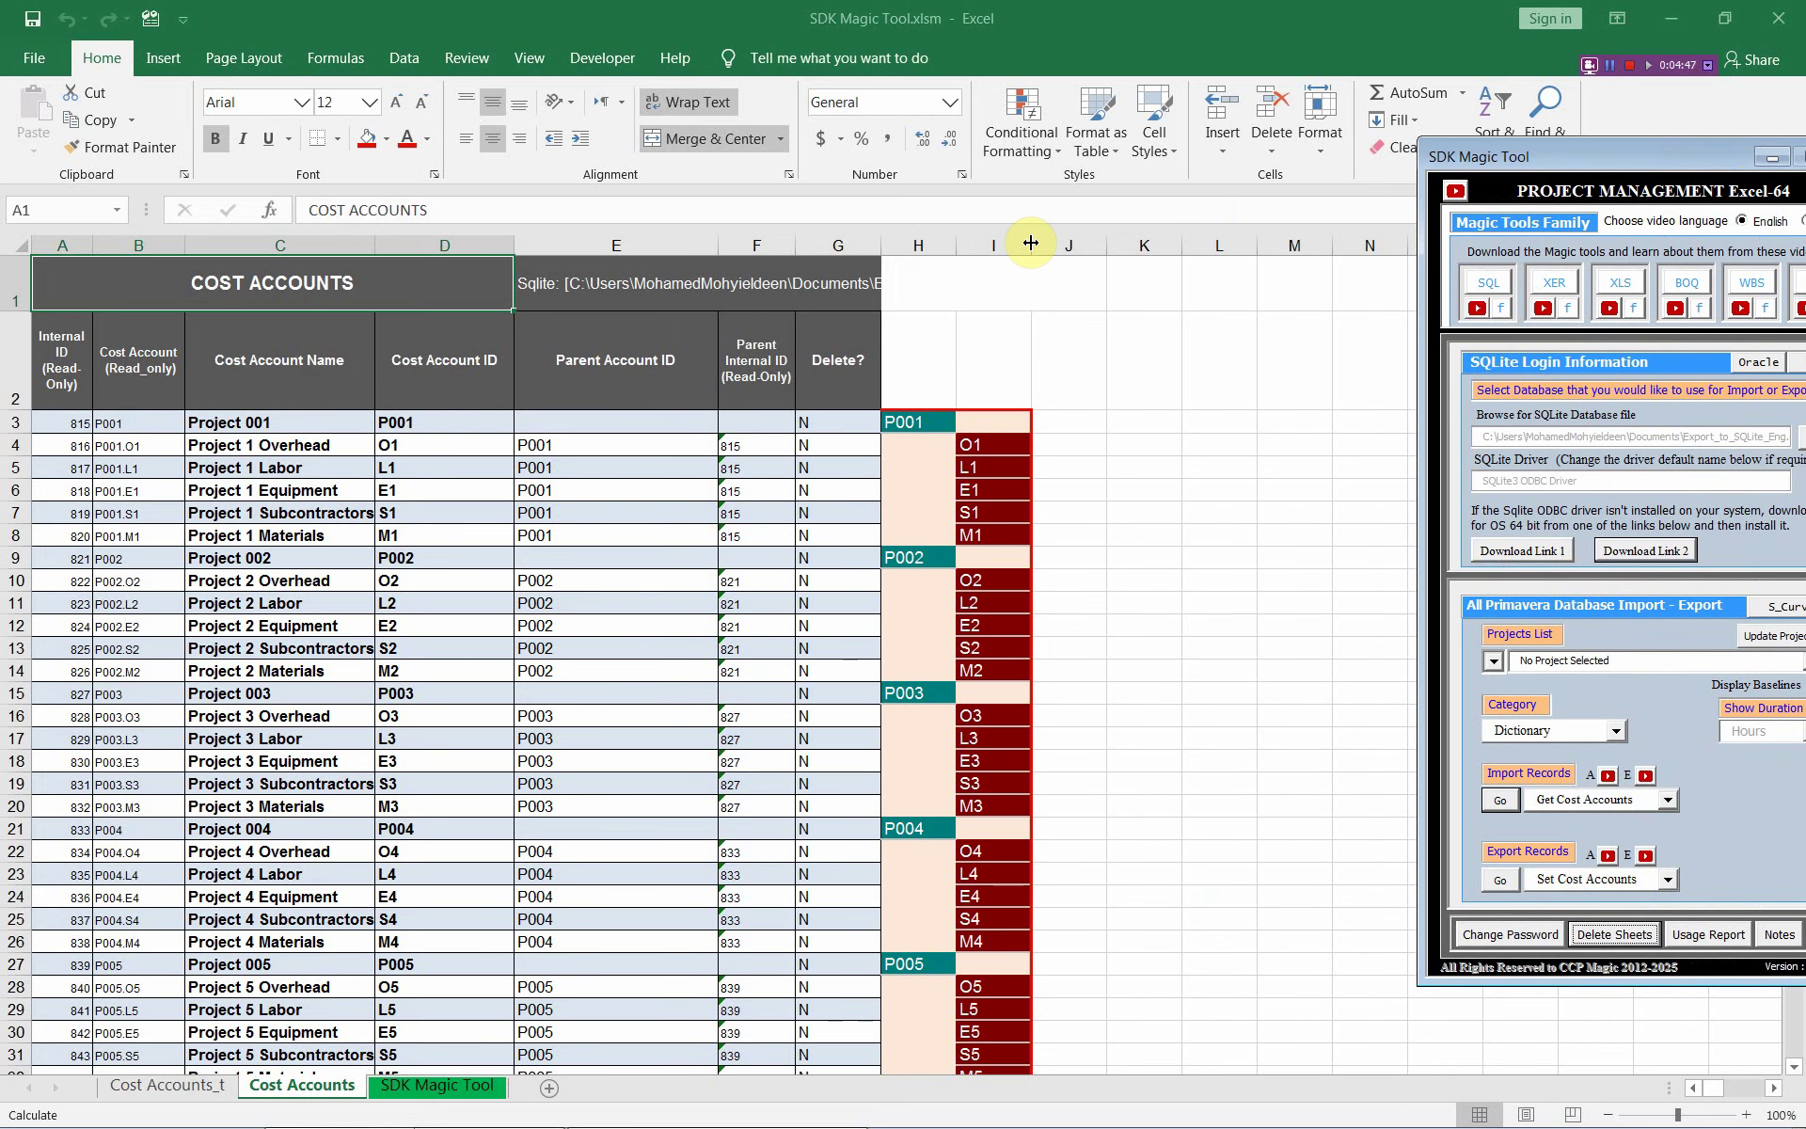
left_click_drag(1031, 243, 1216, 242)
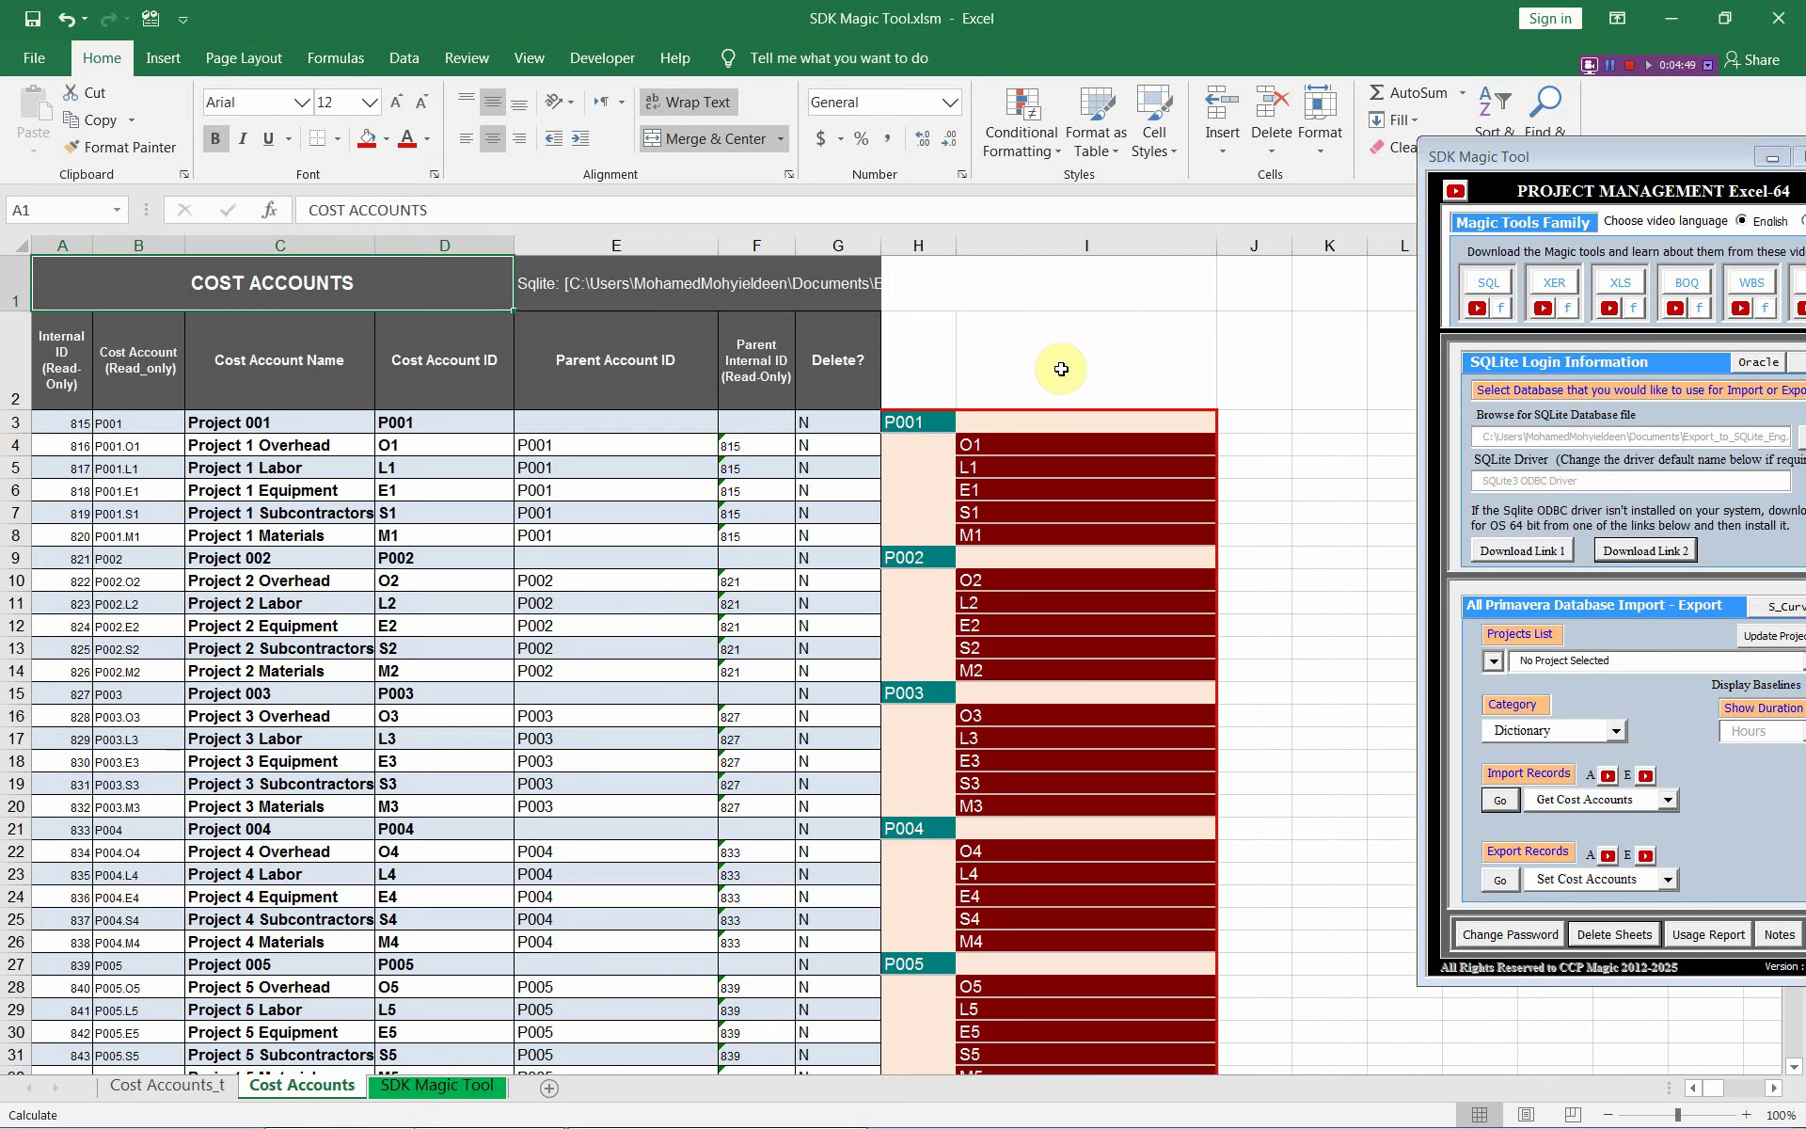
scroll(1061, 368, "down", 3)
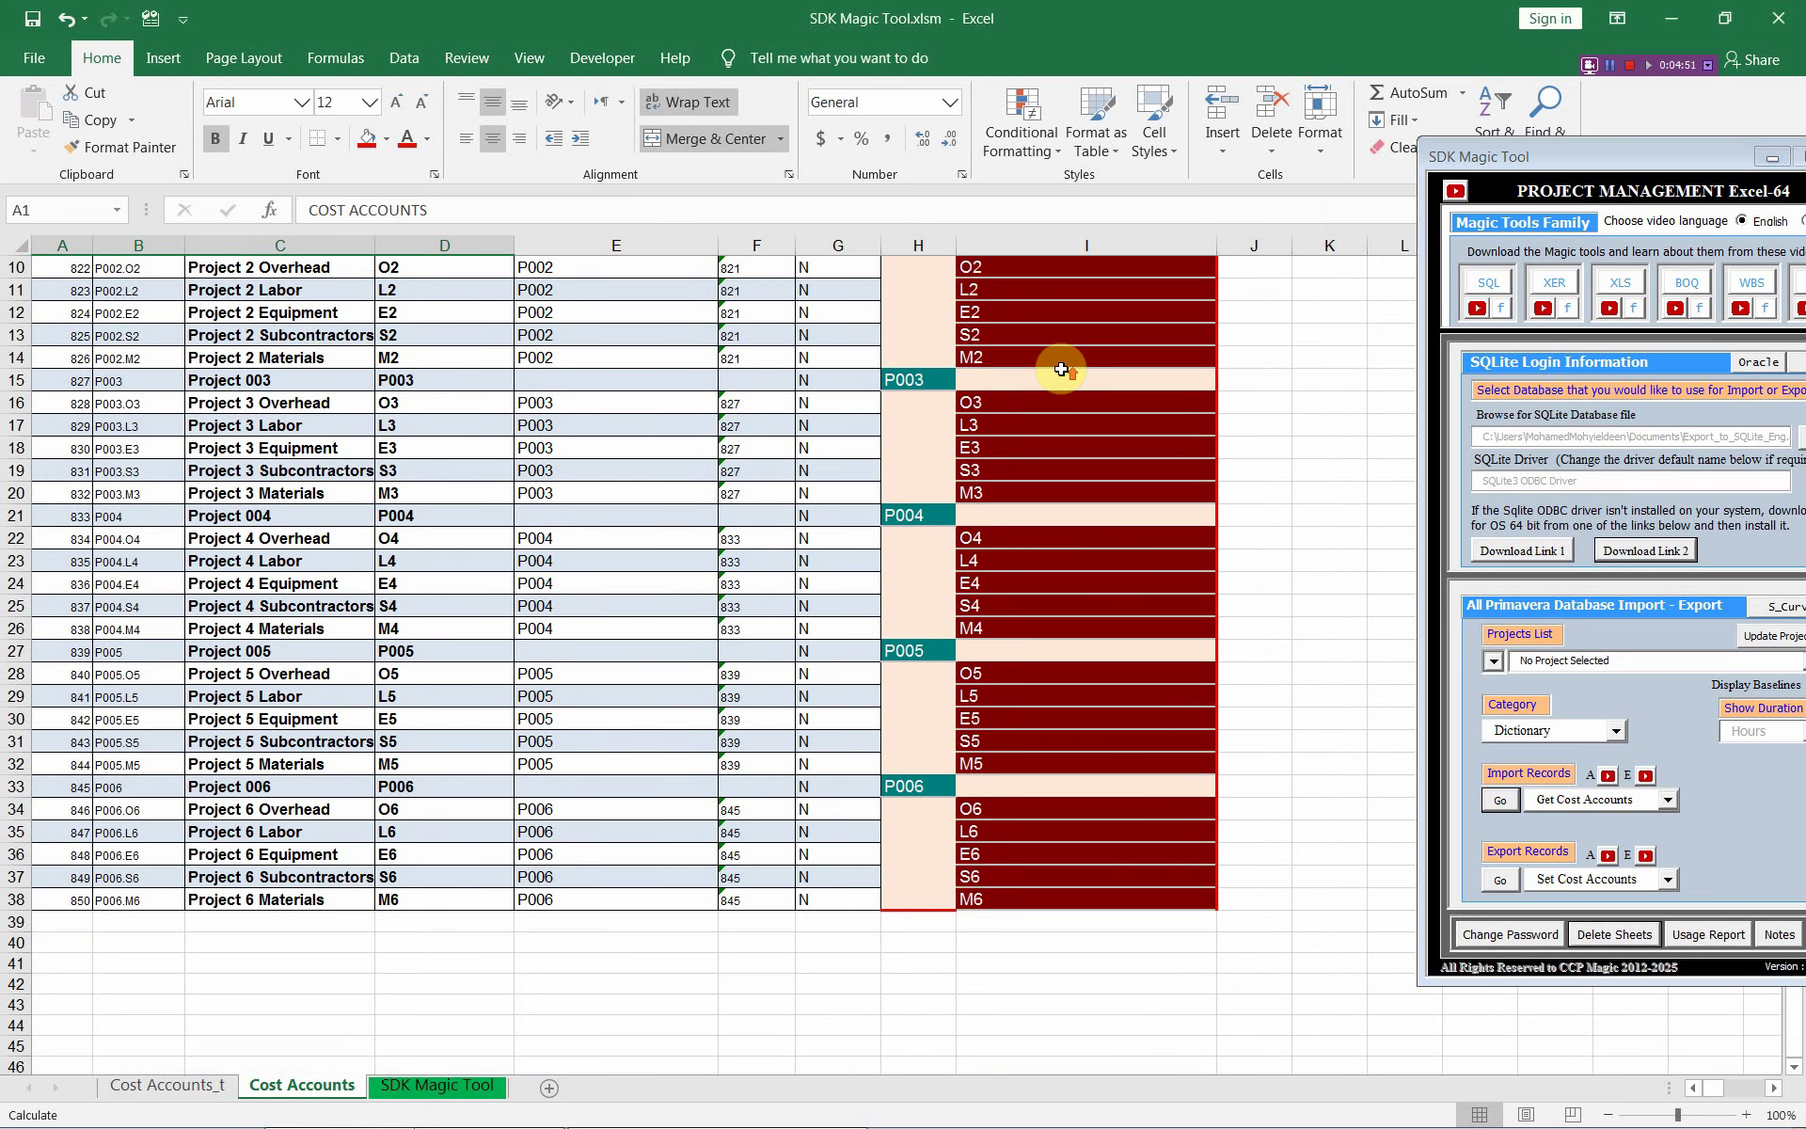
scroll(1062, 369, "up", 3)
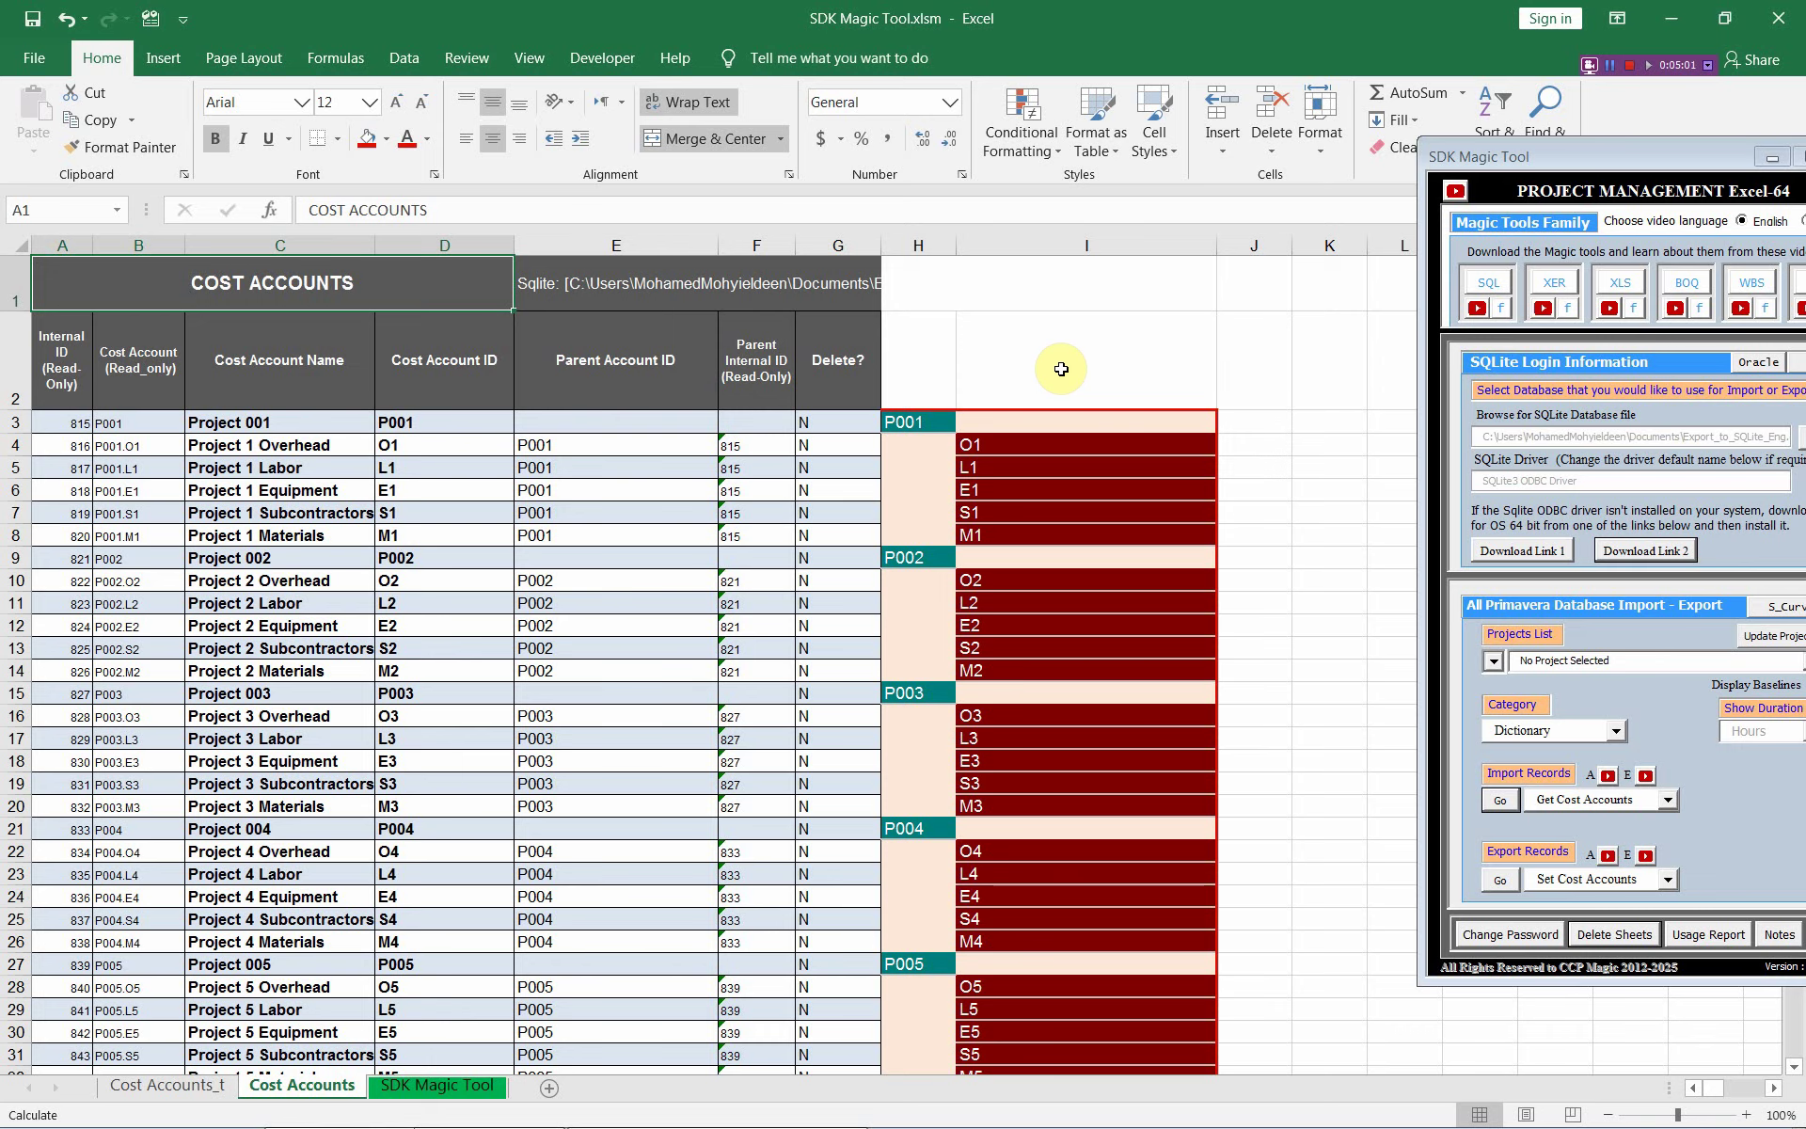
- Switch to Primavera P6, refresh its data and check the parent-child hierarchy in the enterprise Cost Accounts dictionary
key("alt+Tab")
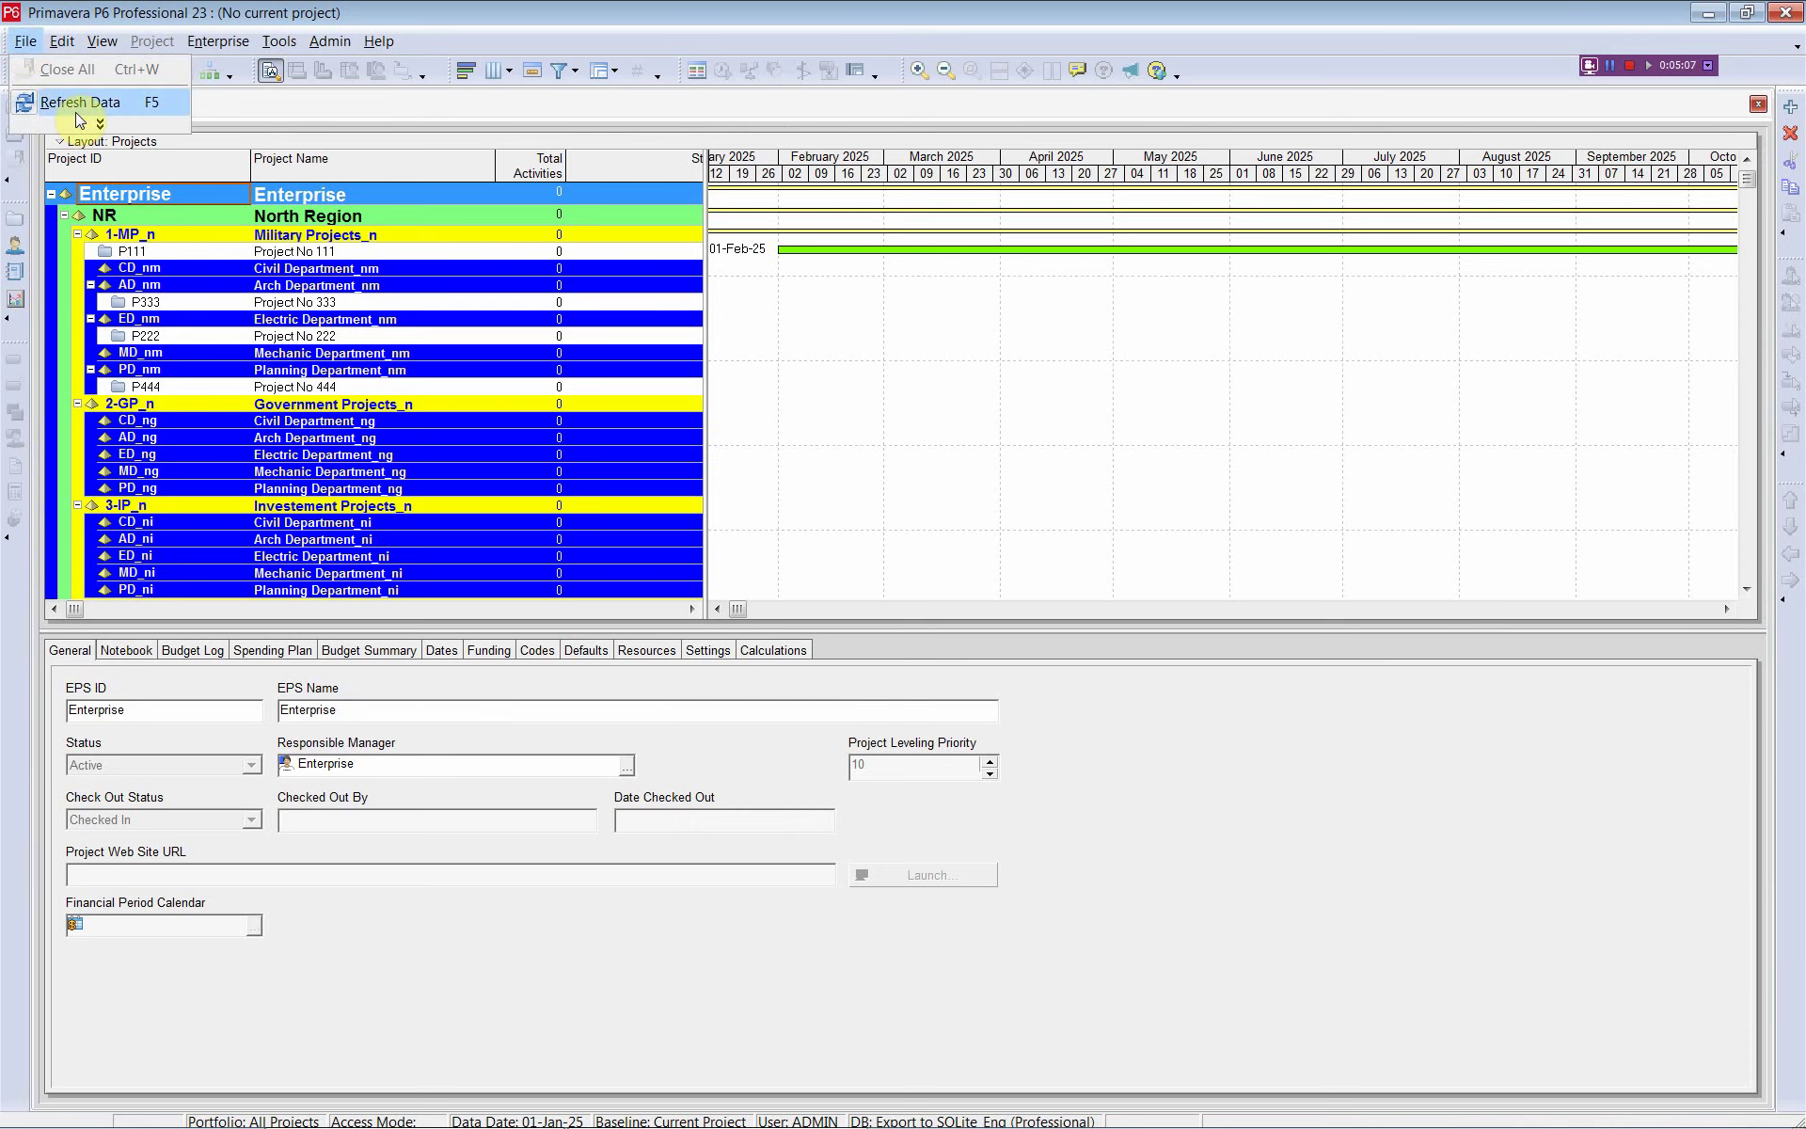
left_click(217, 41)
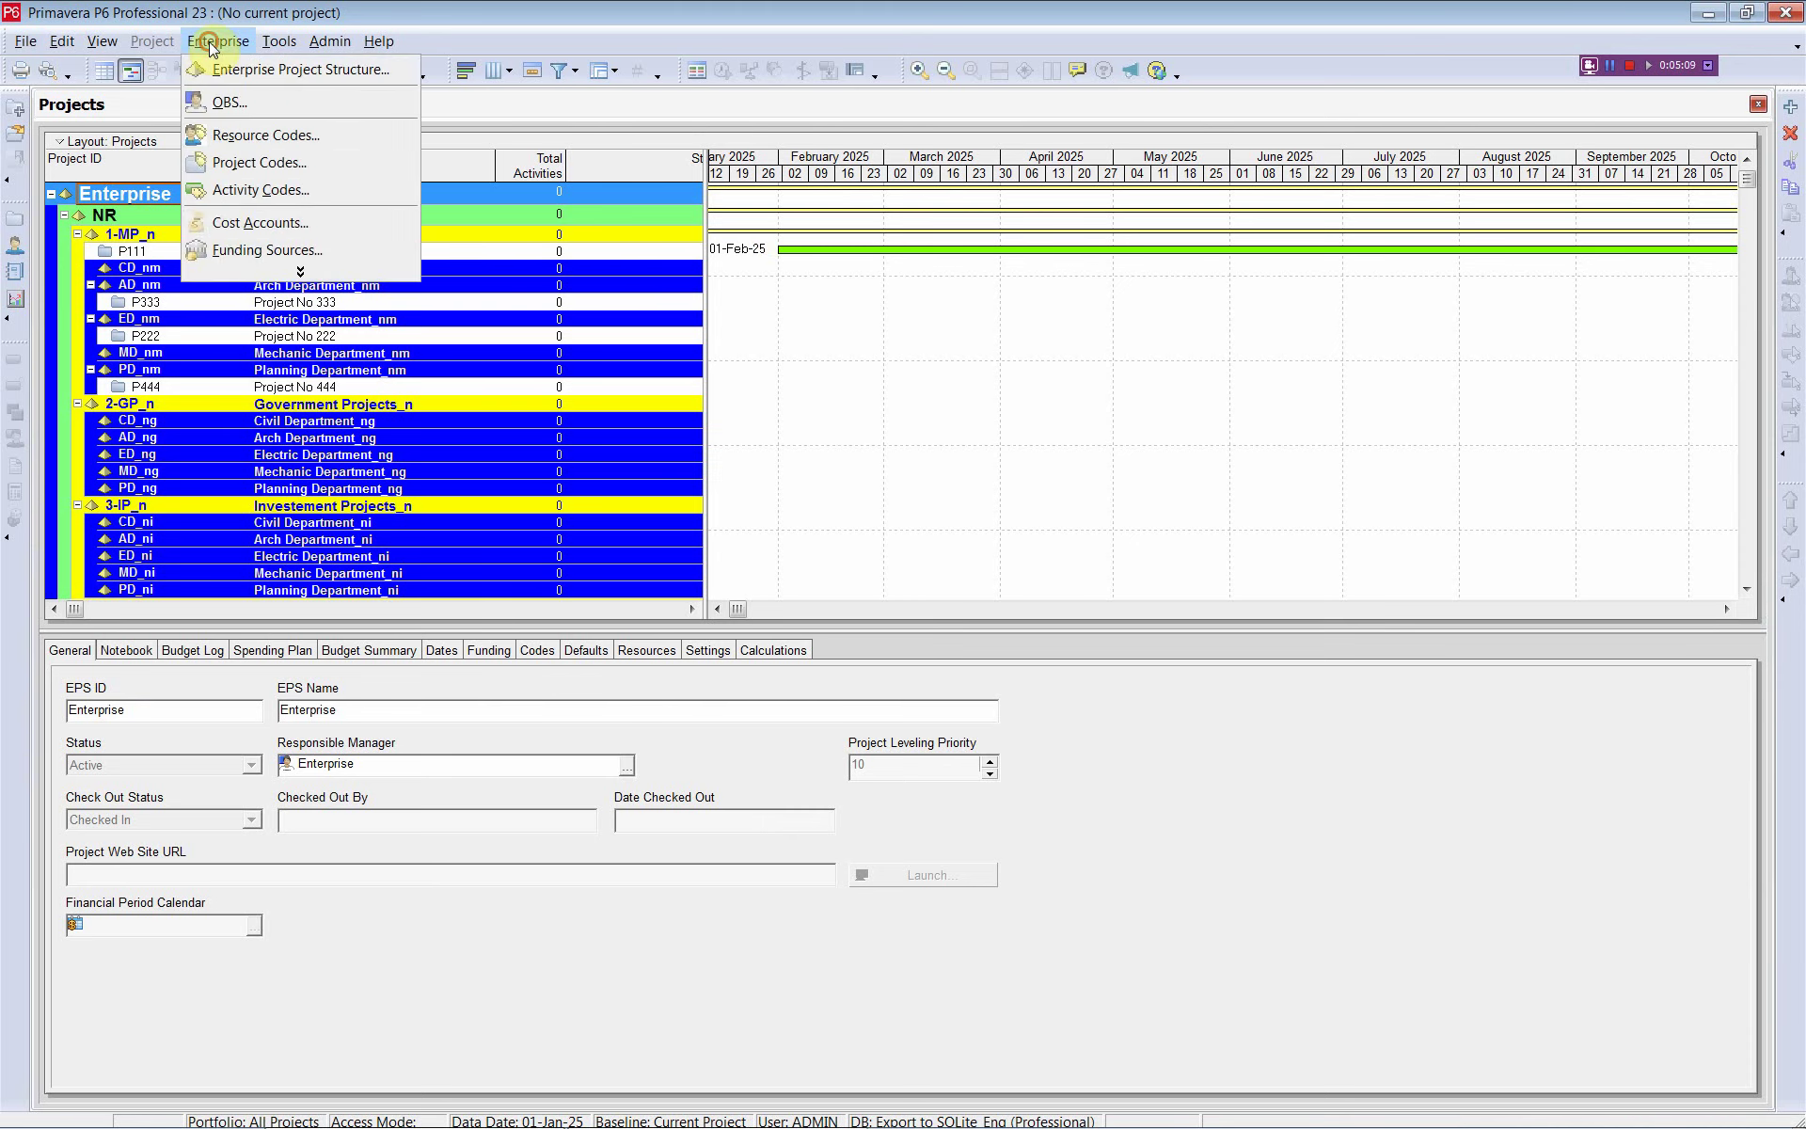
left_click(252, 223)
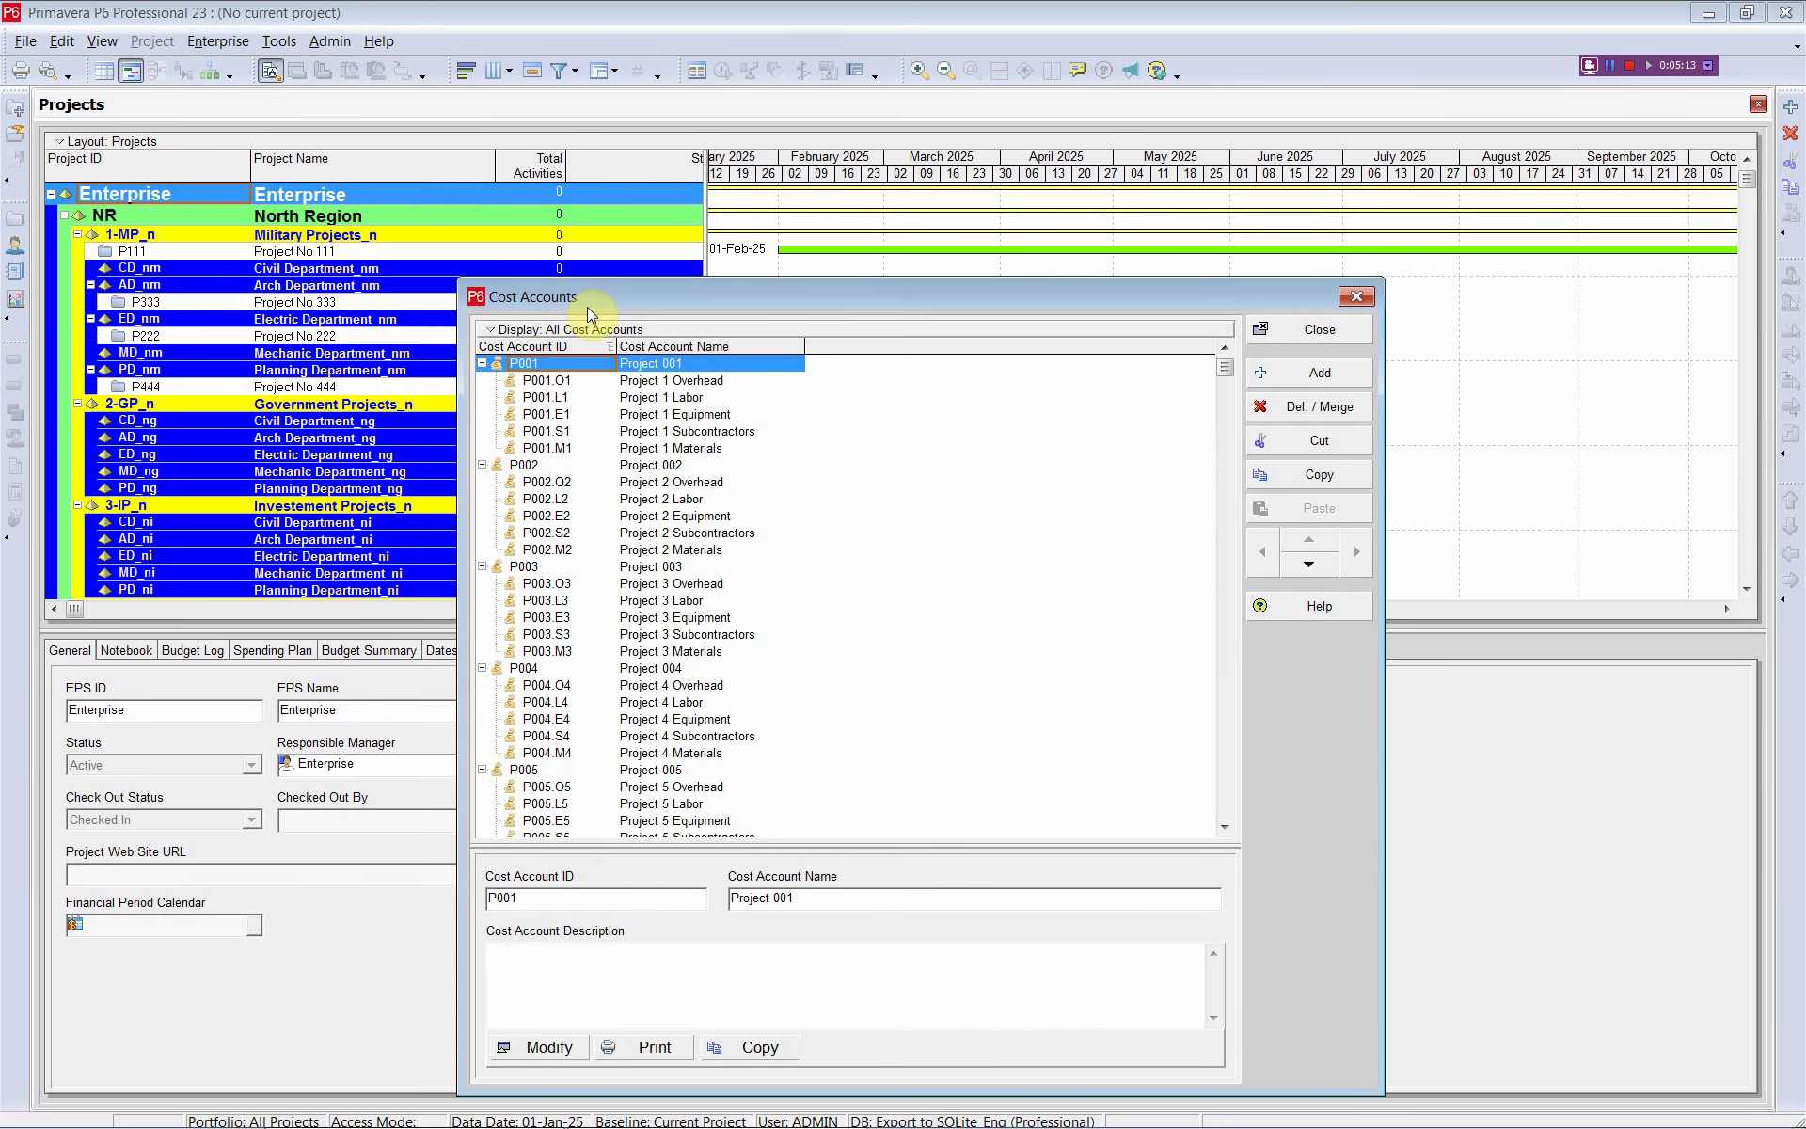
left_click_drag(624, 294, 658, 190)
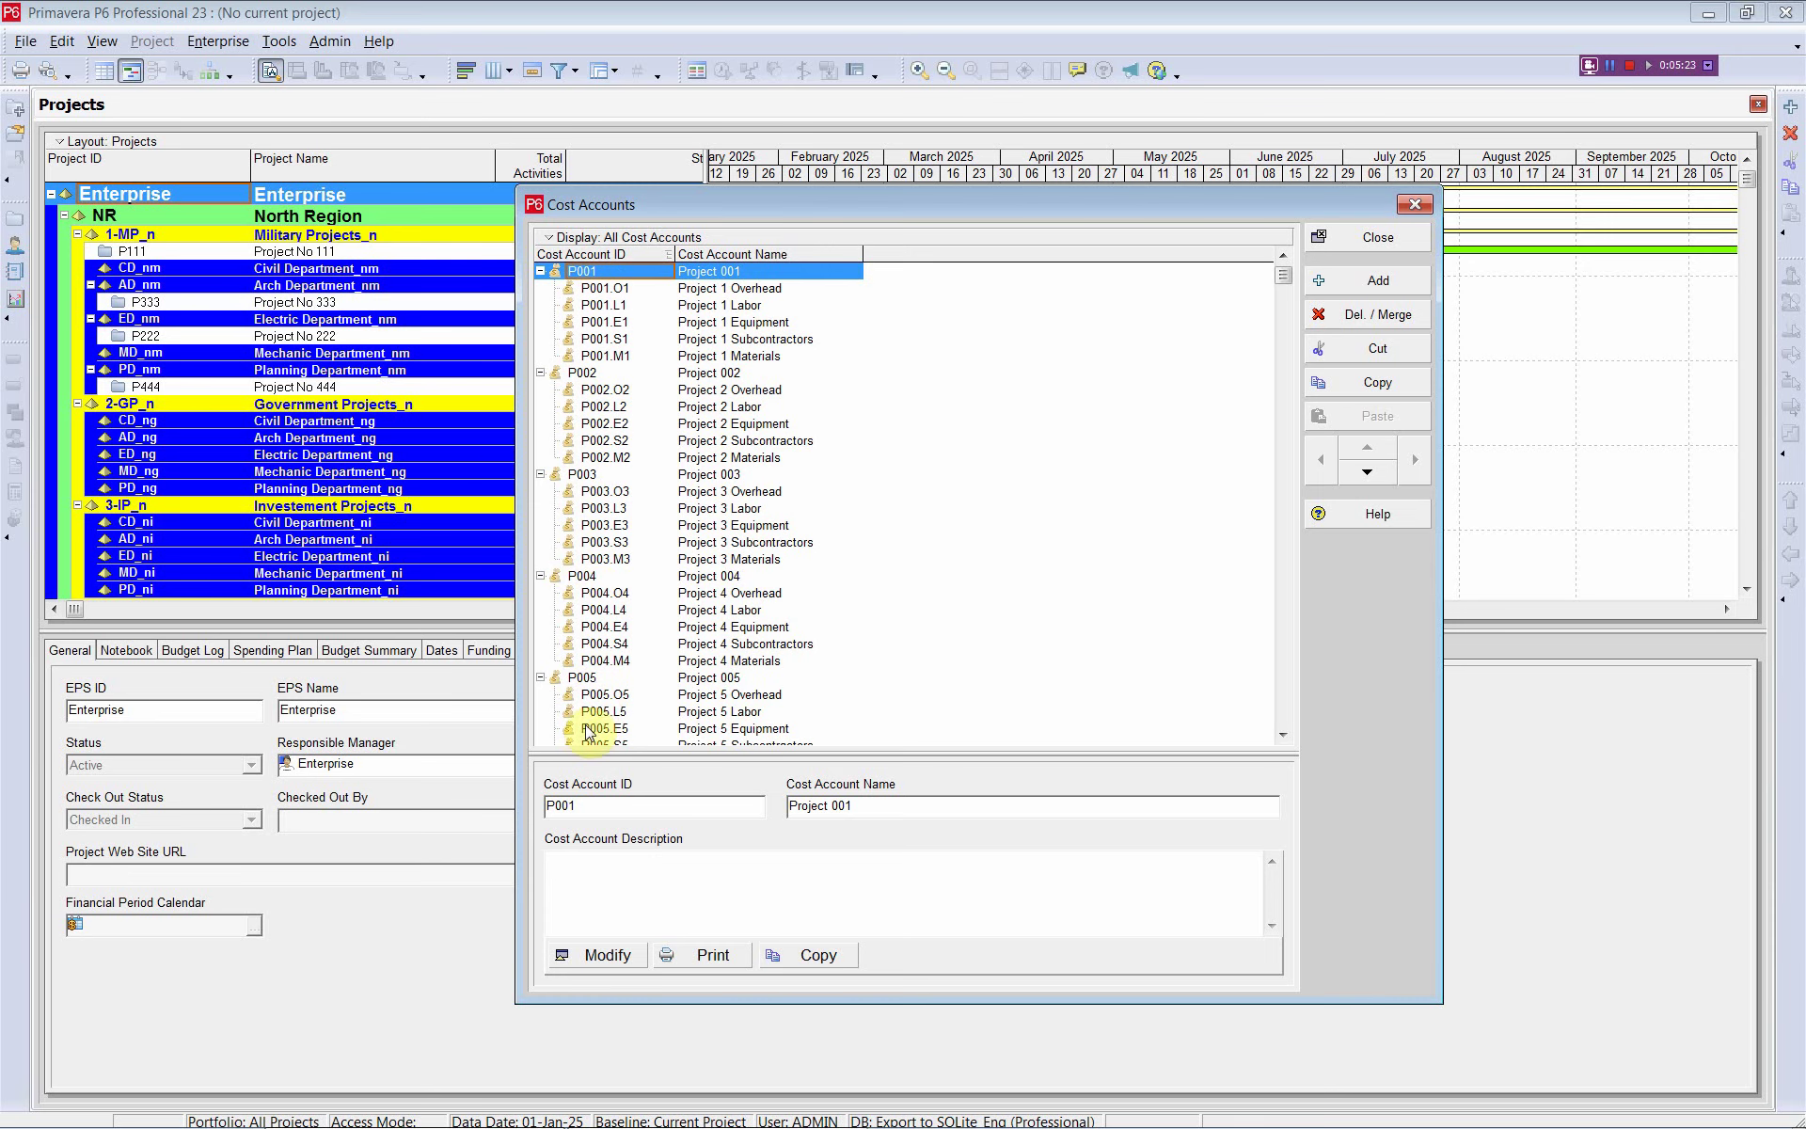
left_click(1372, 238)
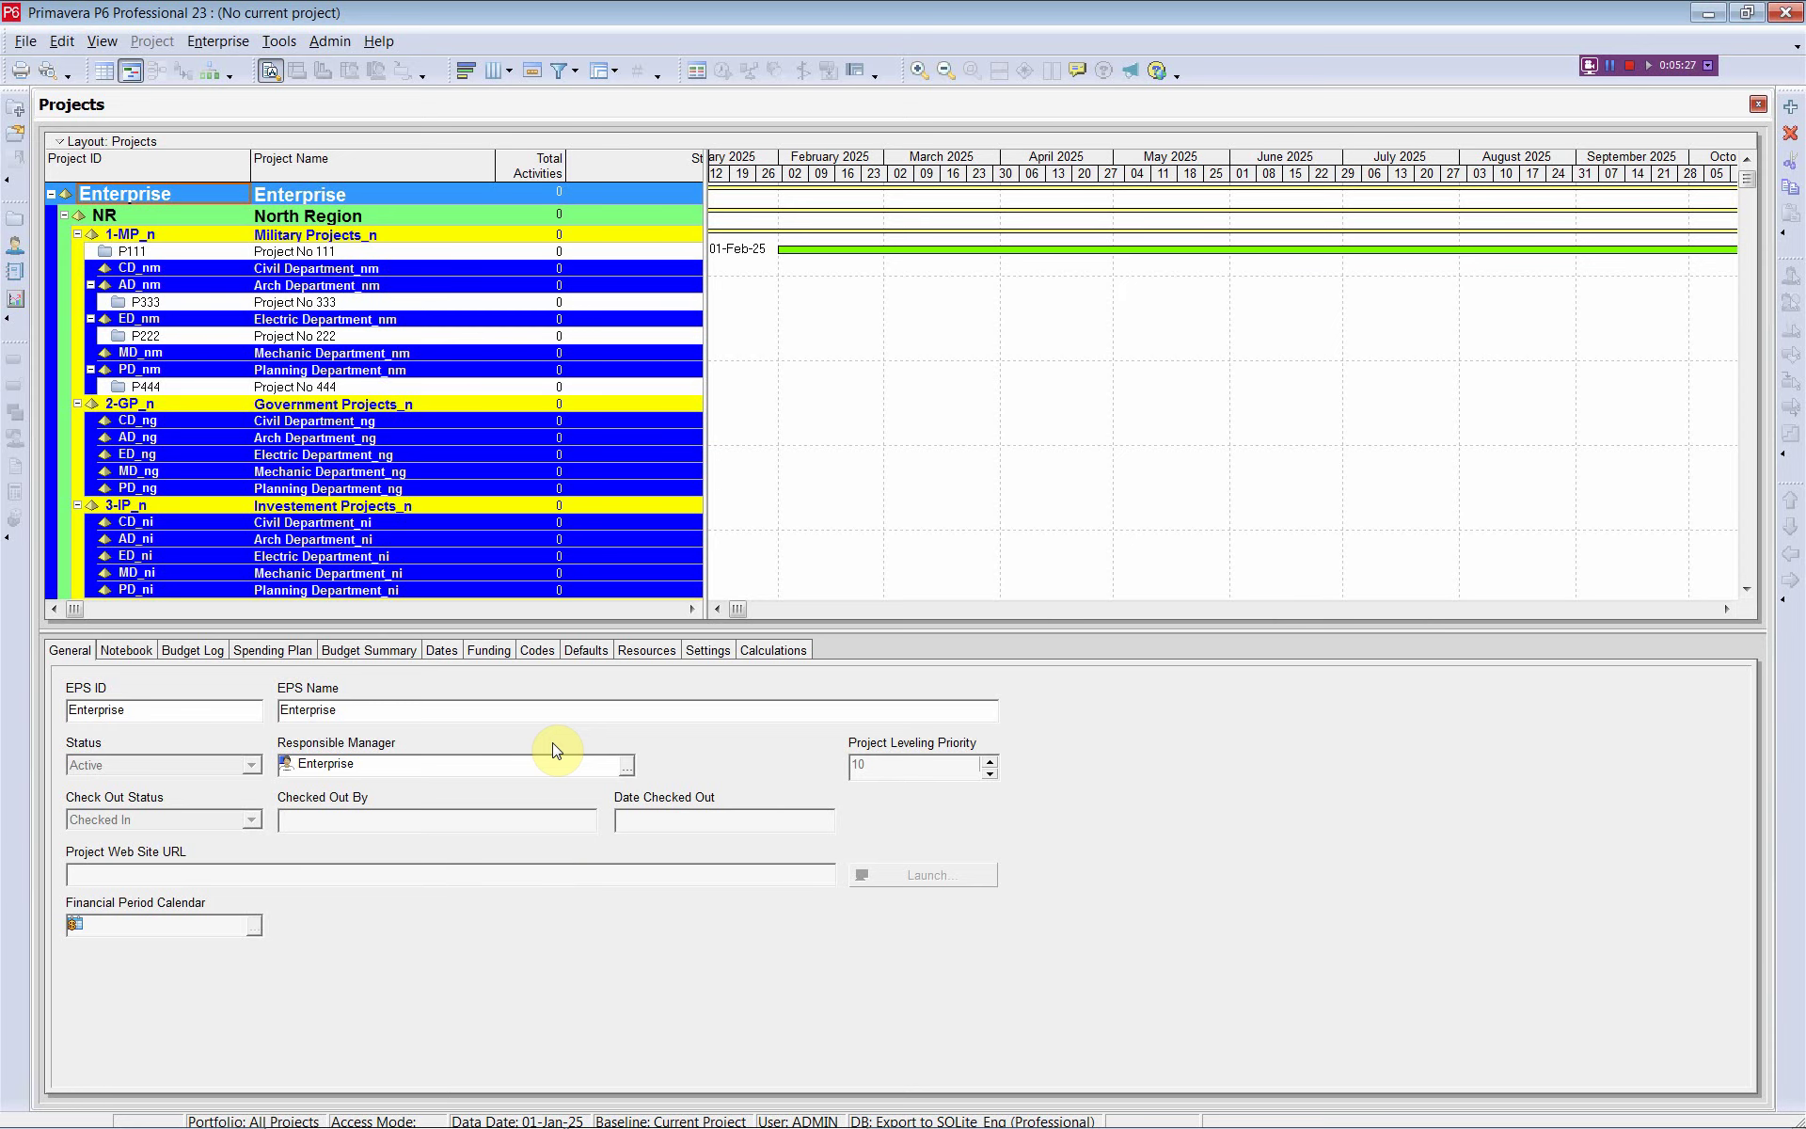
- Back in Excel, mark Project 006 for deletion with y in G33, run the Set Cost Accounts export and acknowledge the message
key("alt+Tab")
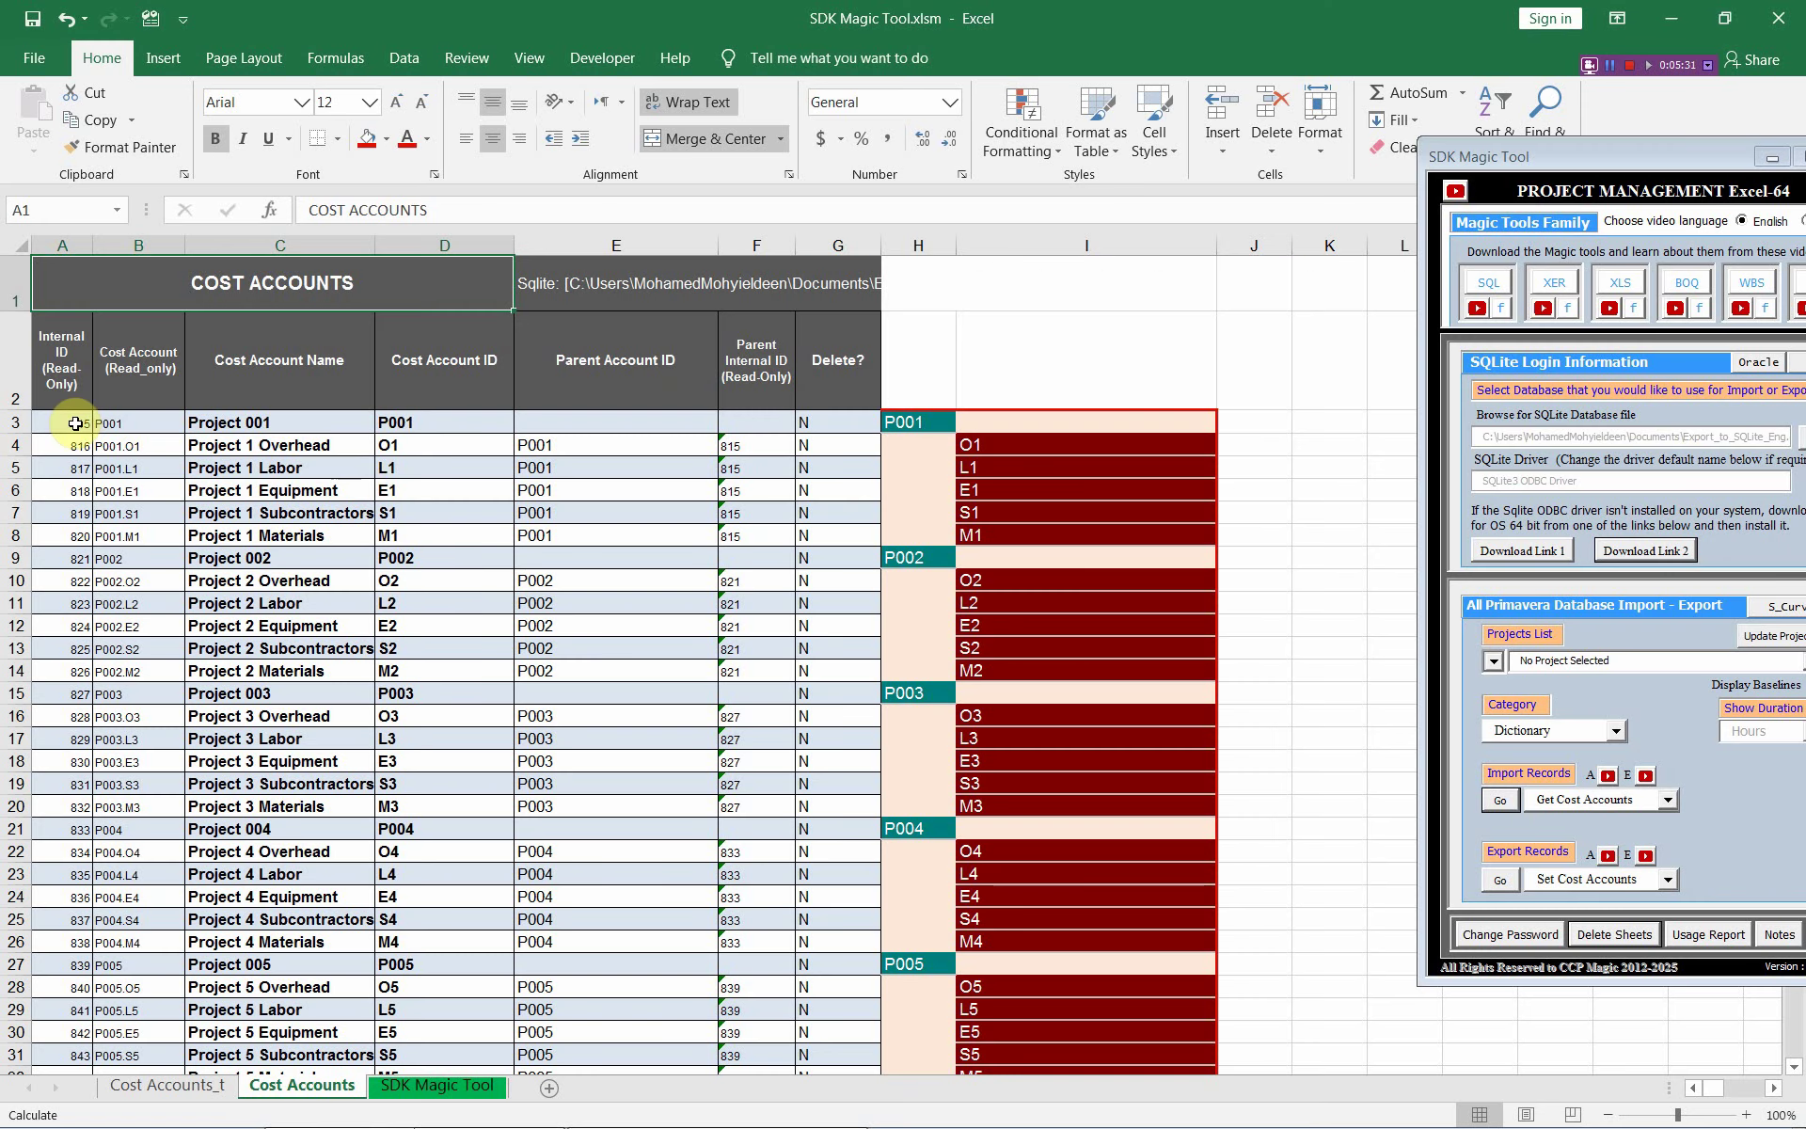
scroll(632, 592, "down", 1)
scroll(632, 593, "down", 2)
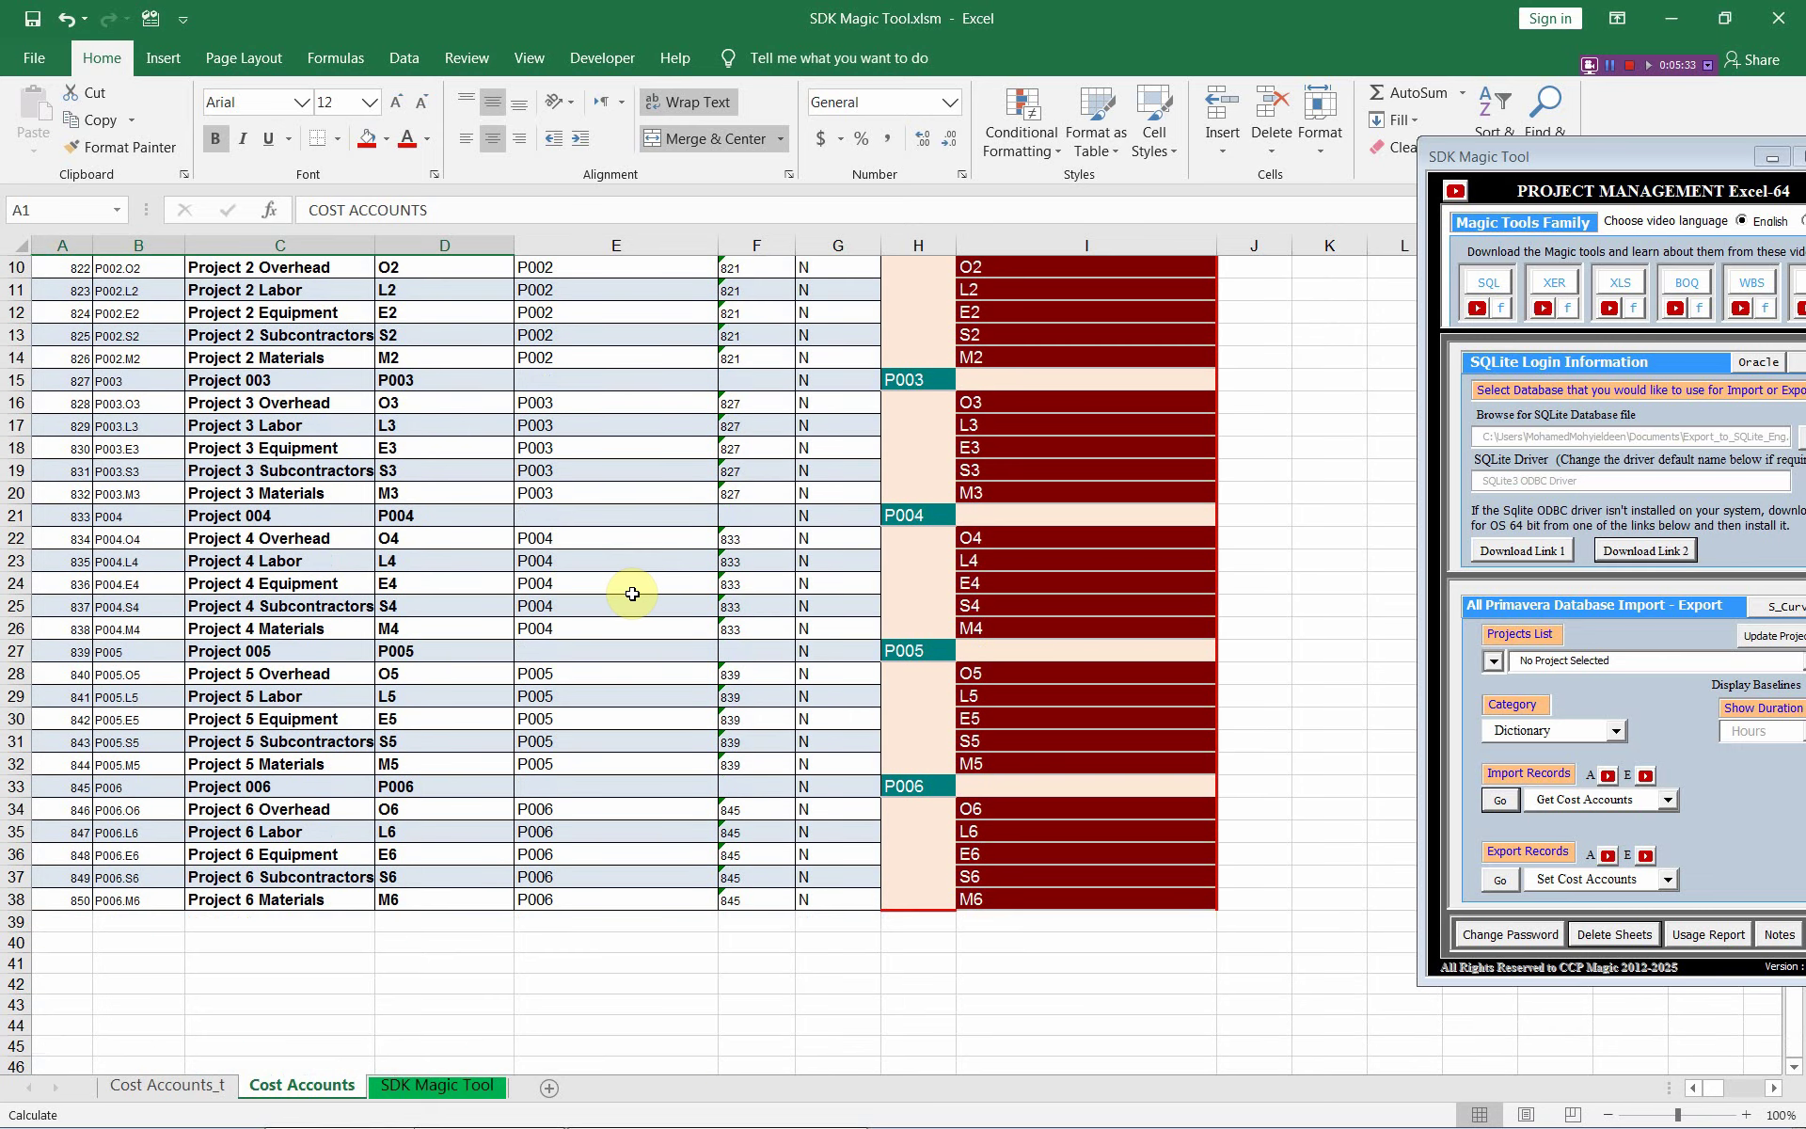
left_click(844, 786)
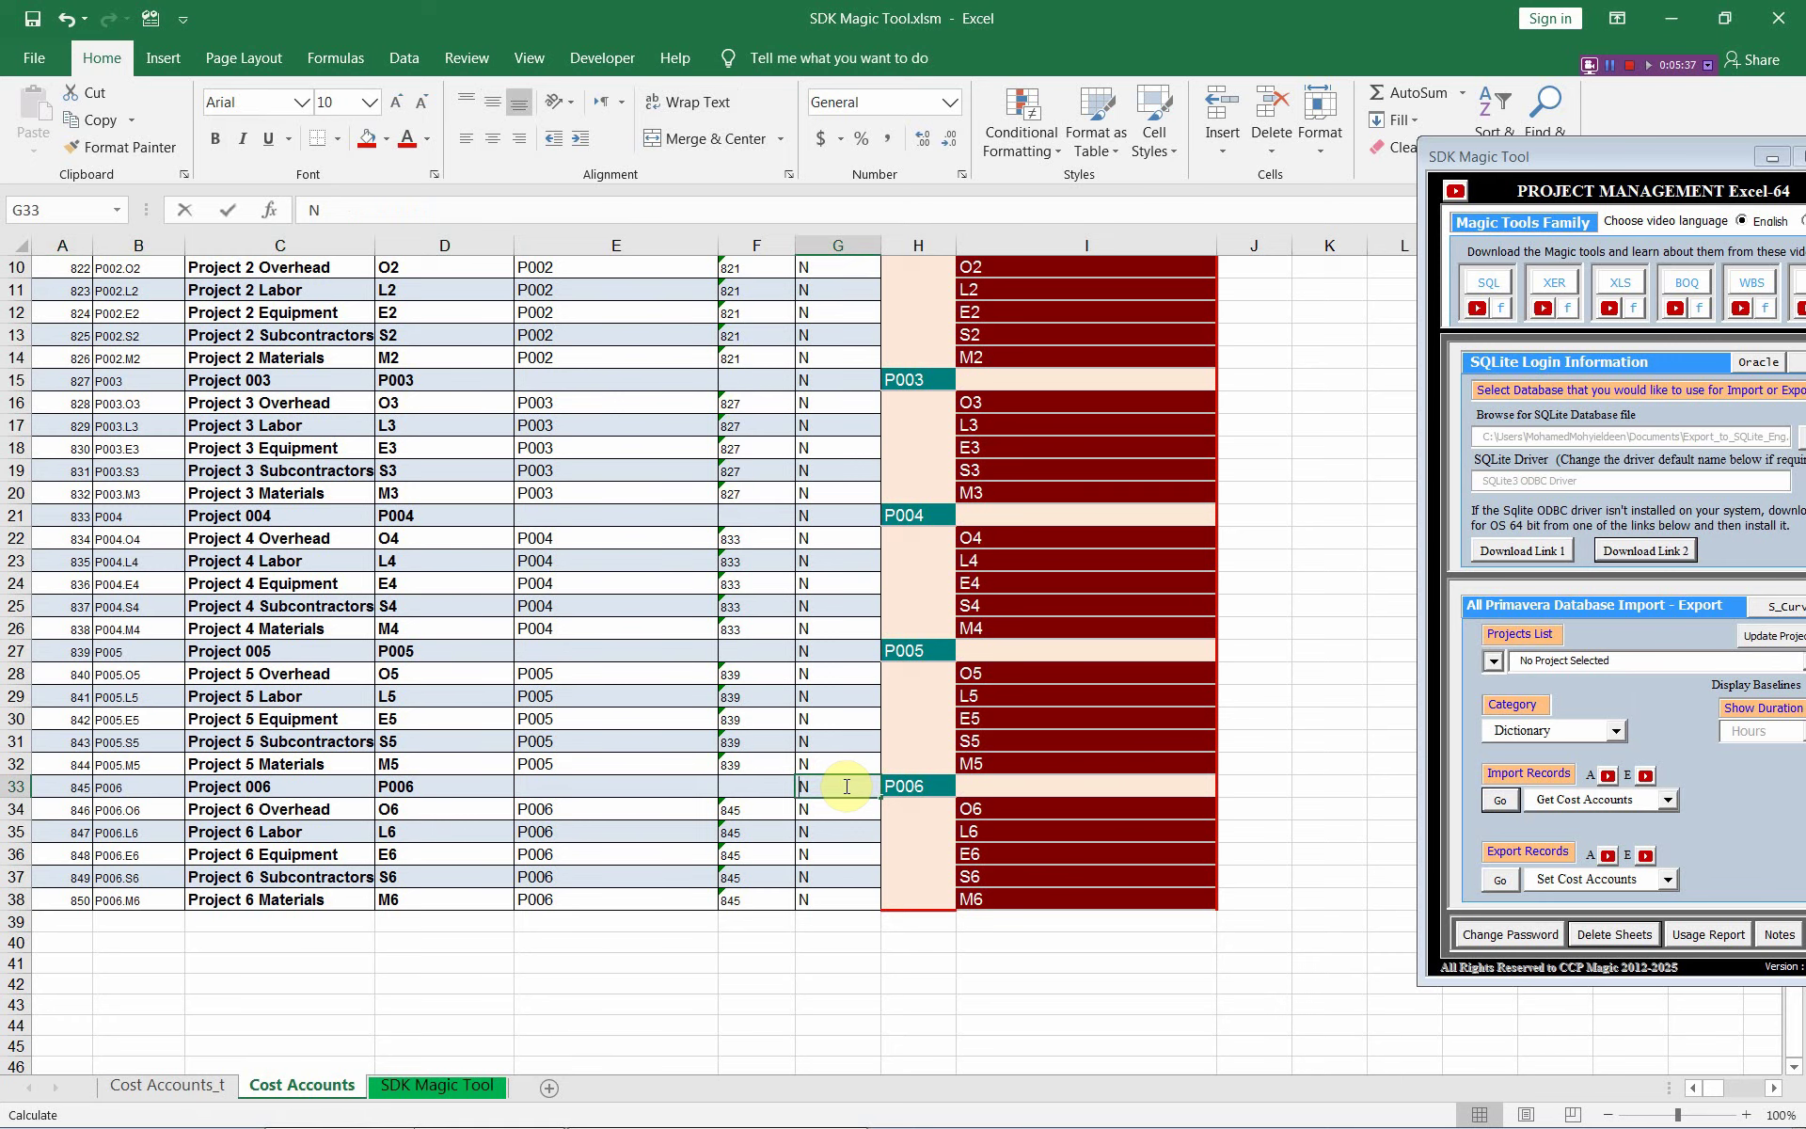
type("y")
key("Return")
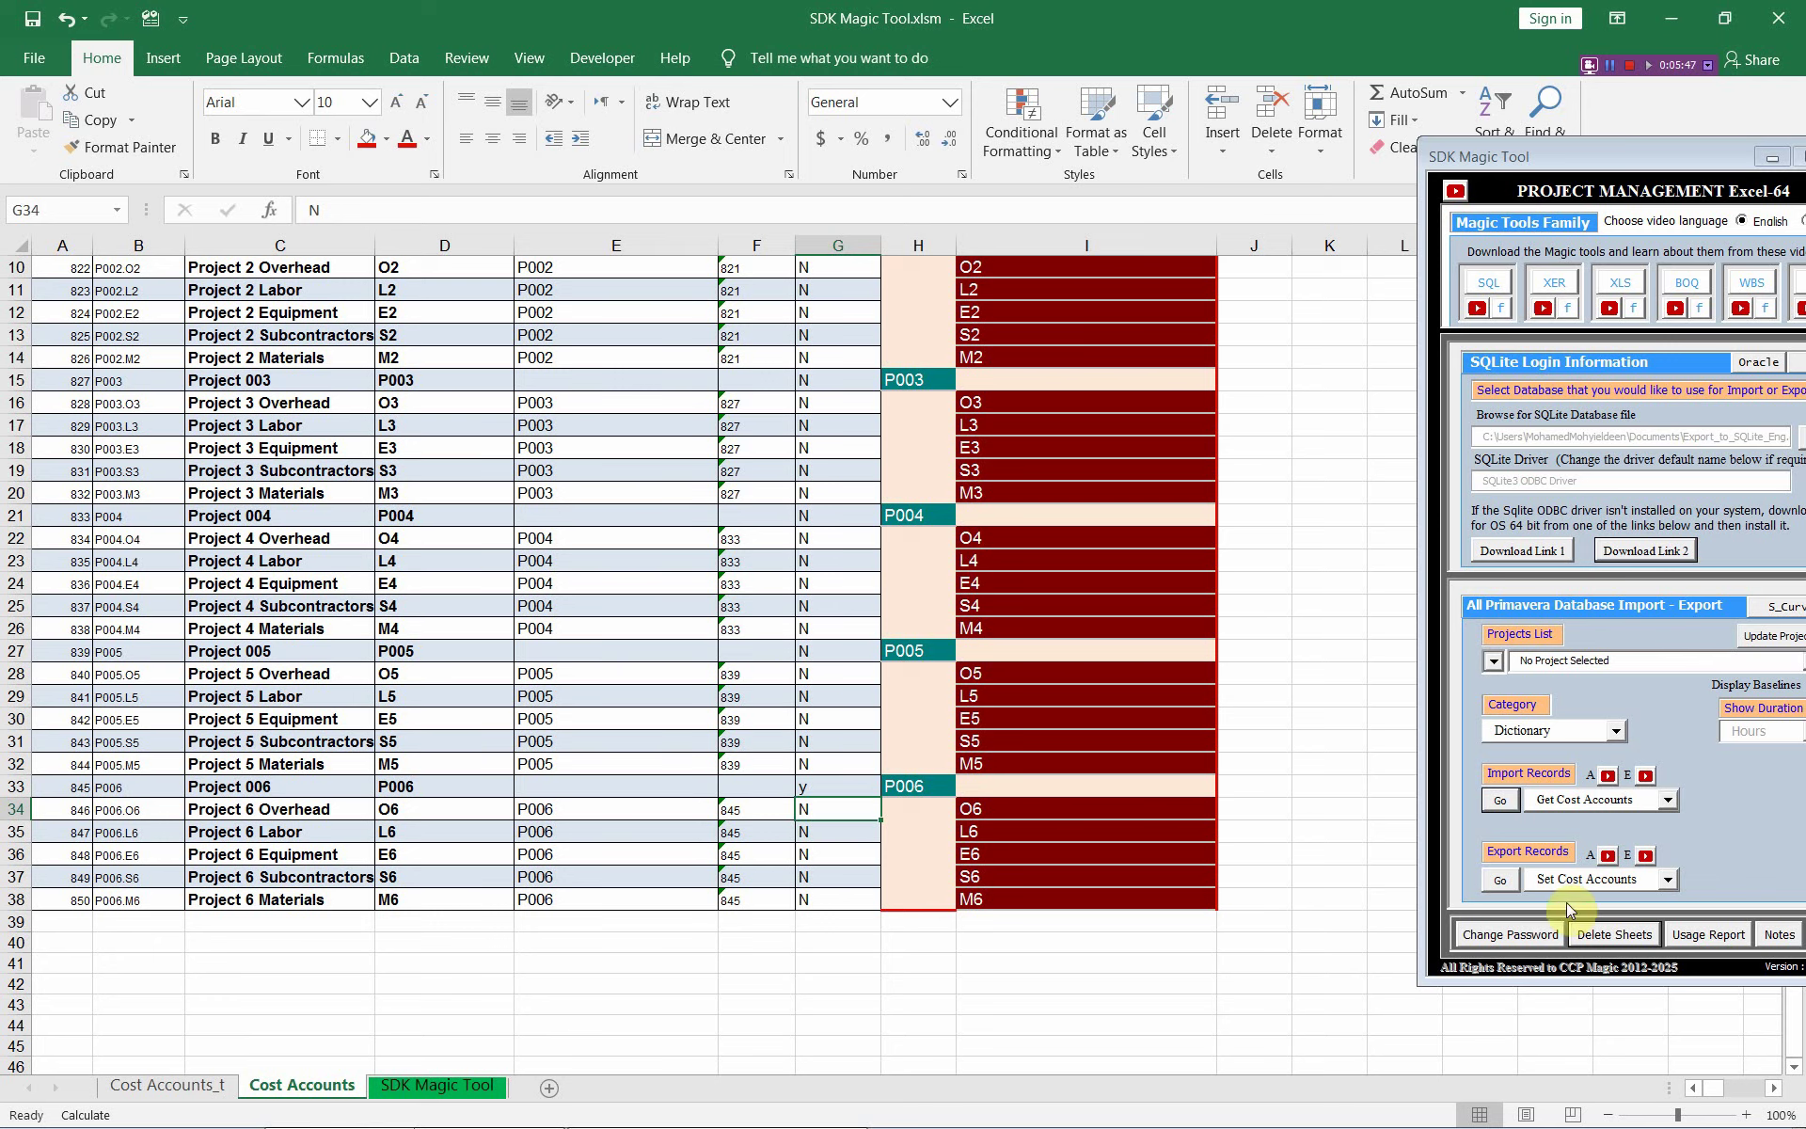
left_click(1499, 879)
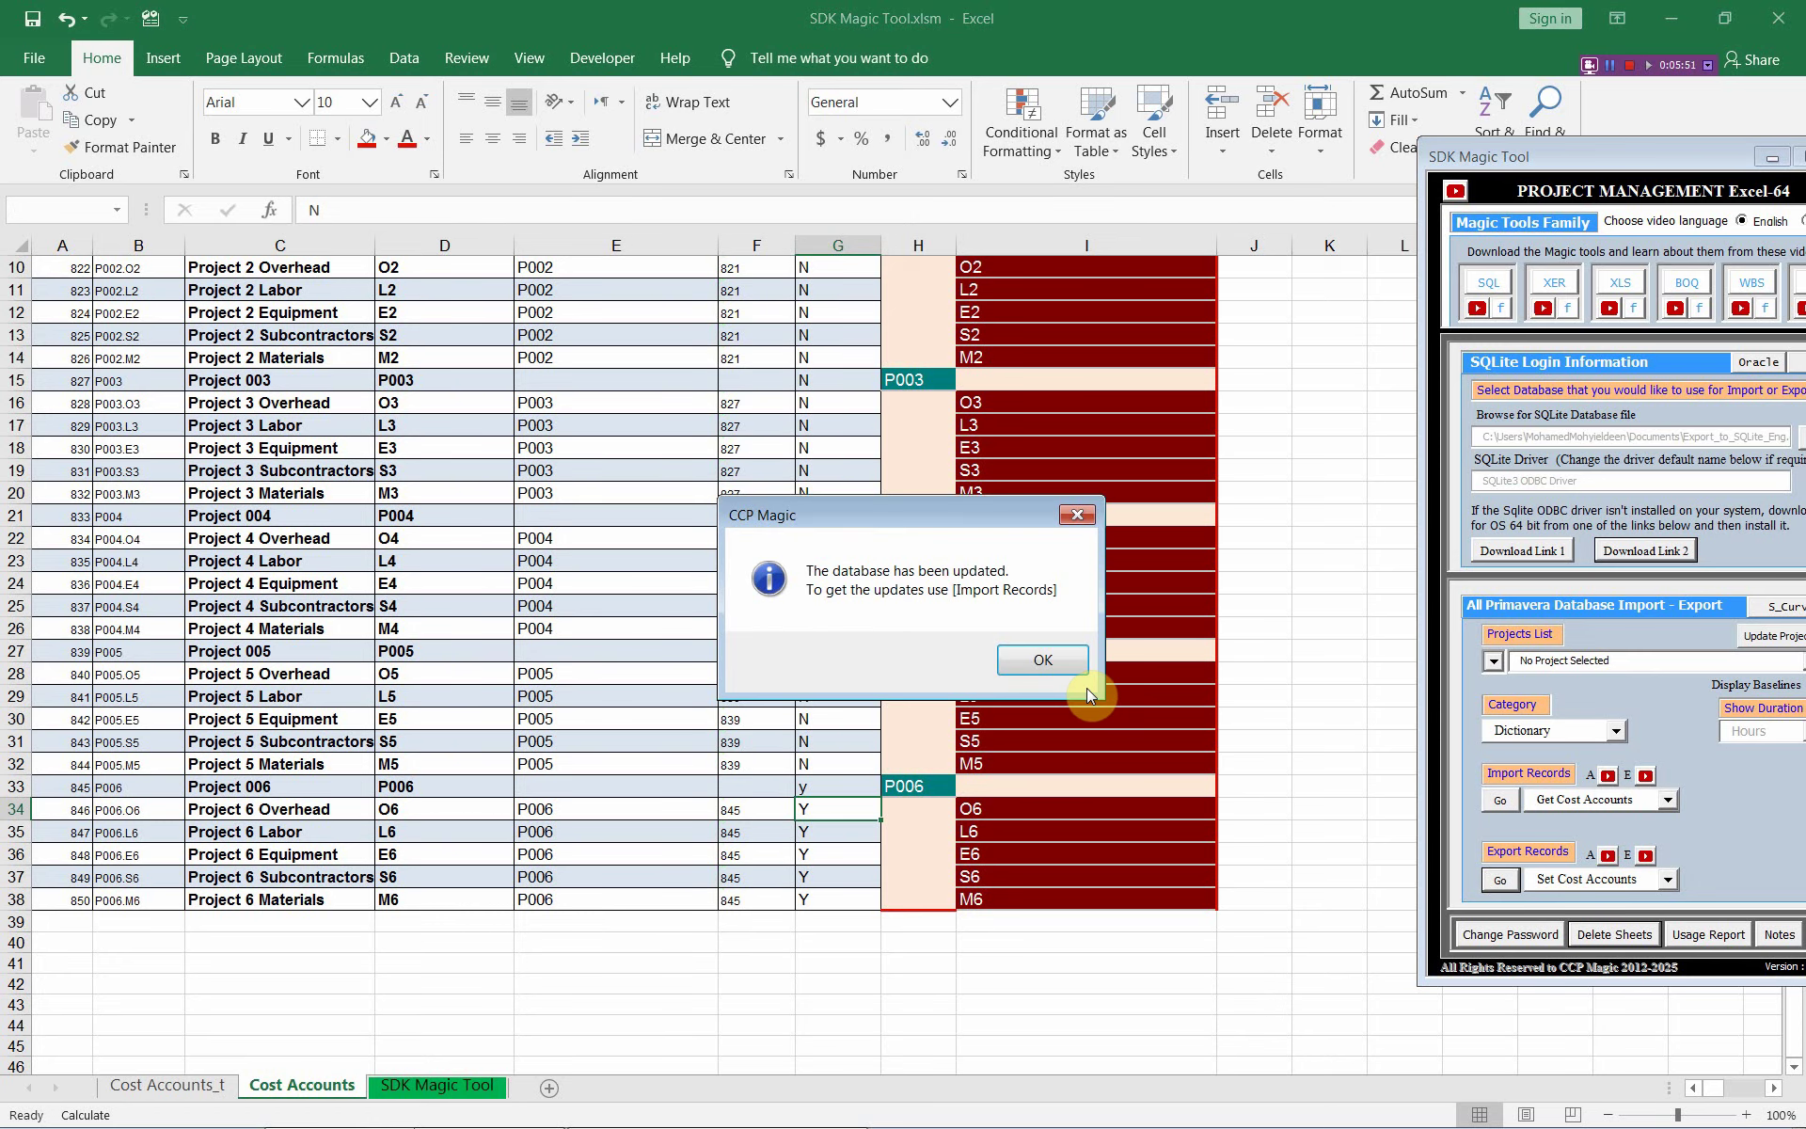
left_click(1080, 669)
- Import the cost accounts again with Get Cost Accounts, widen column I to 19.89 and check the last rows
left_click(1500, 801)
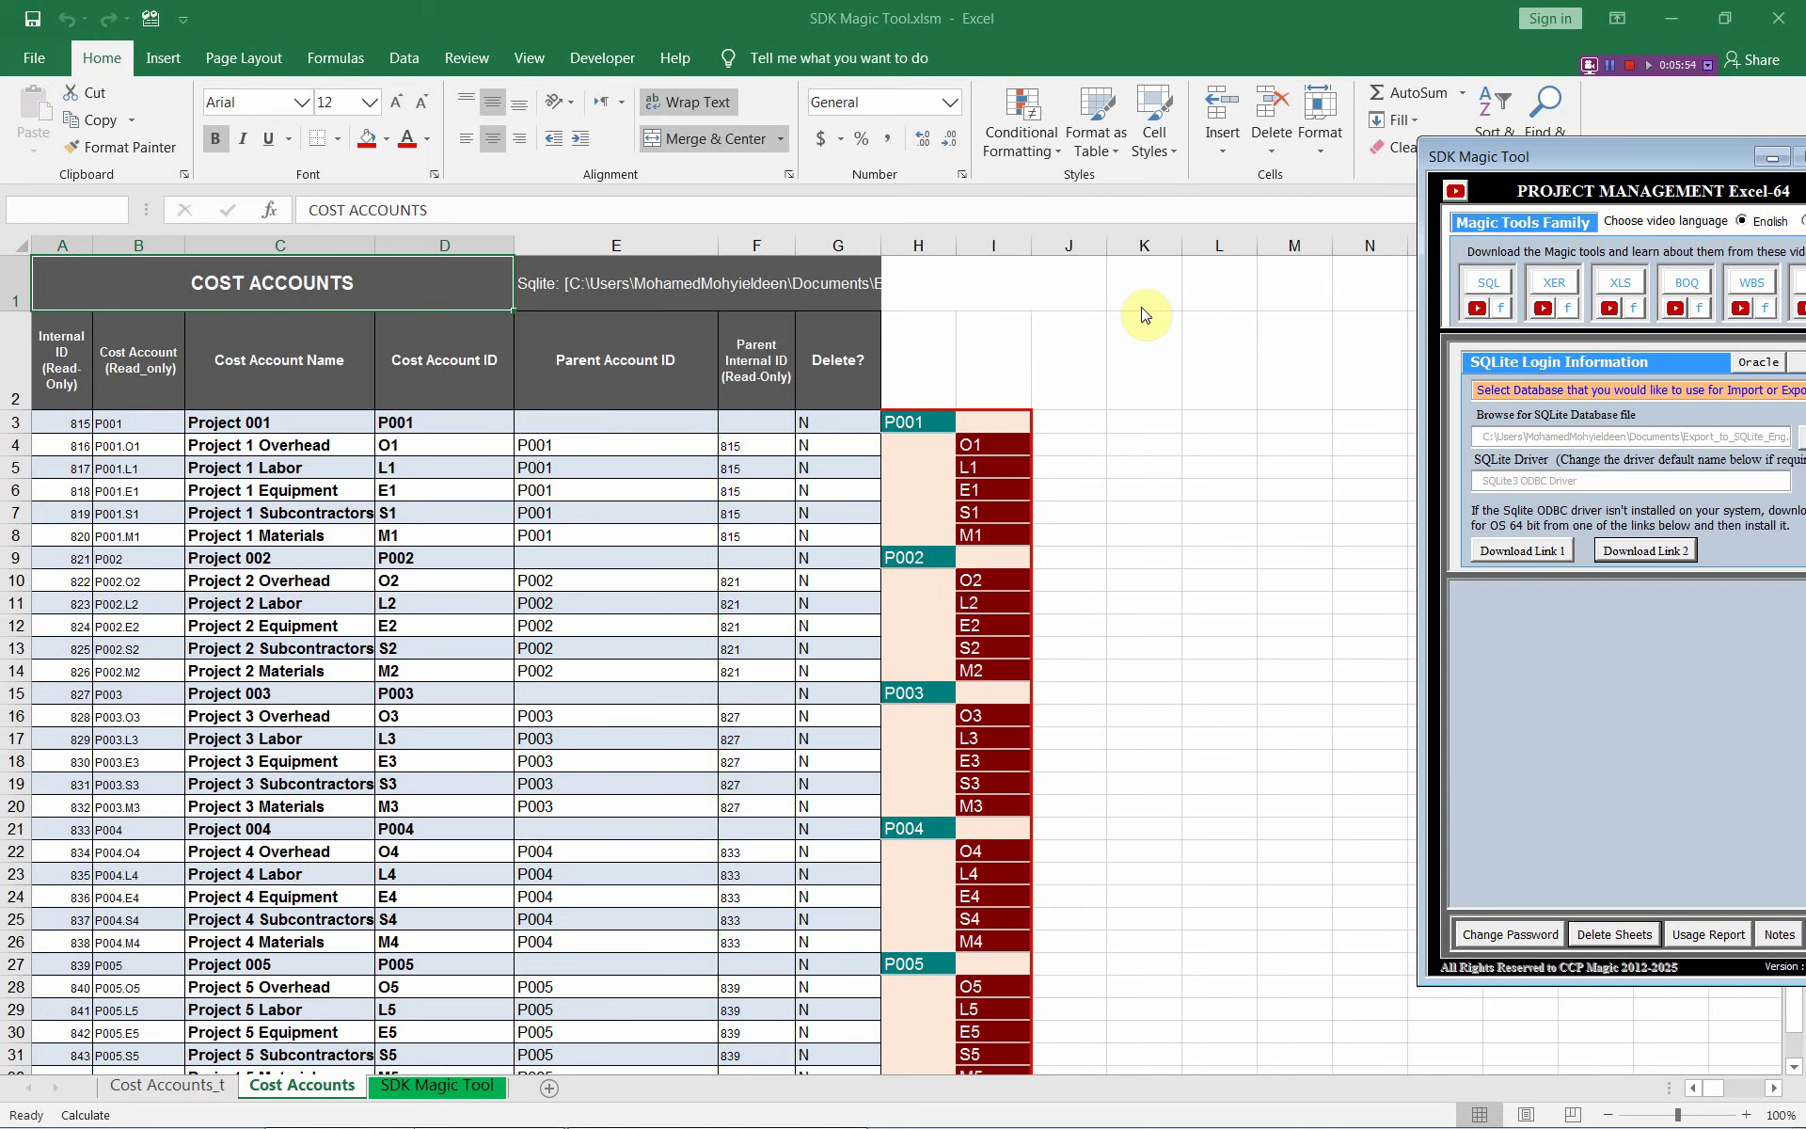
left_click_drag(1032, 247, 1131, 248)
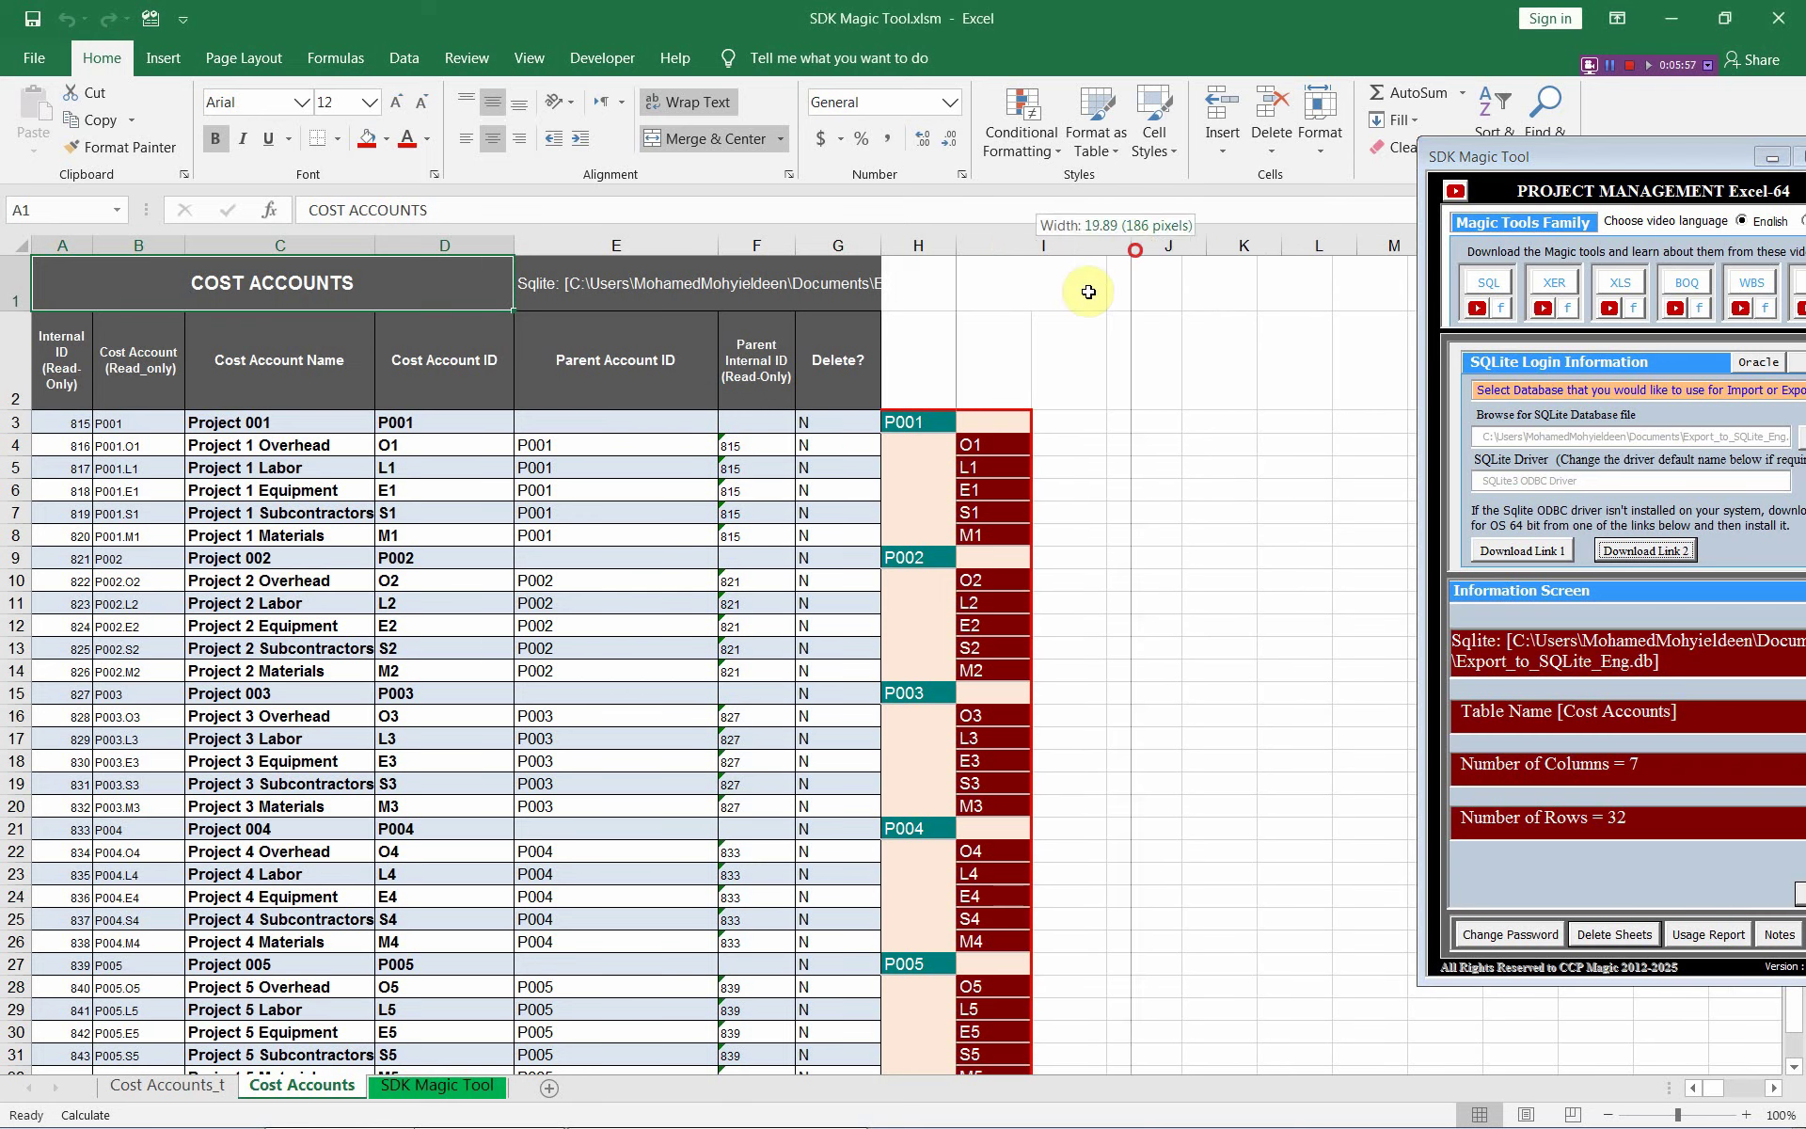
left_click(917, 961)
scroll(916, 861, "down", 3)
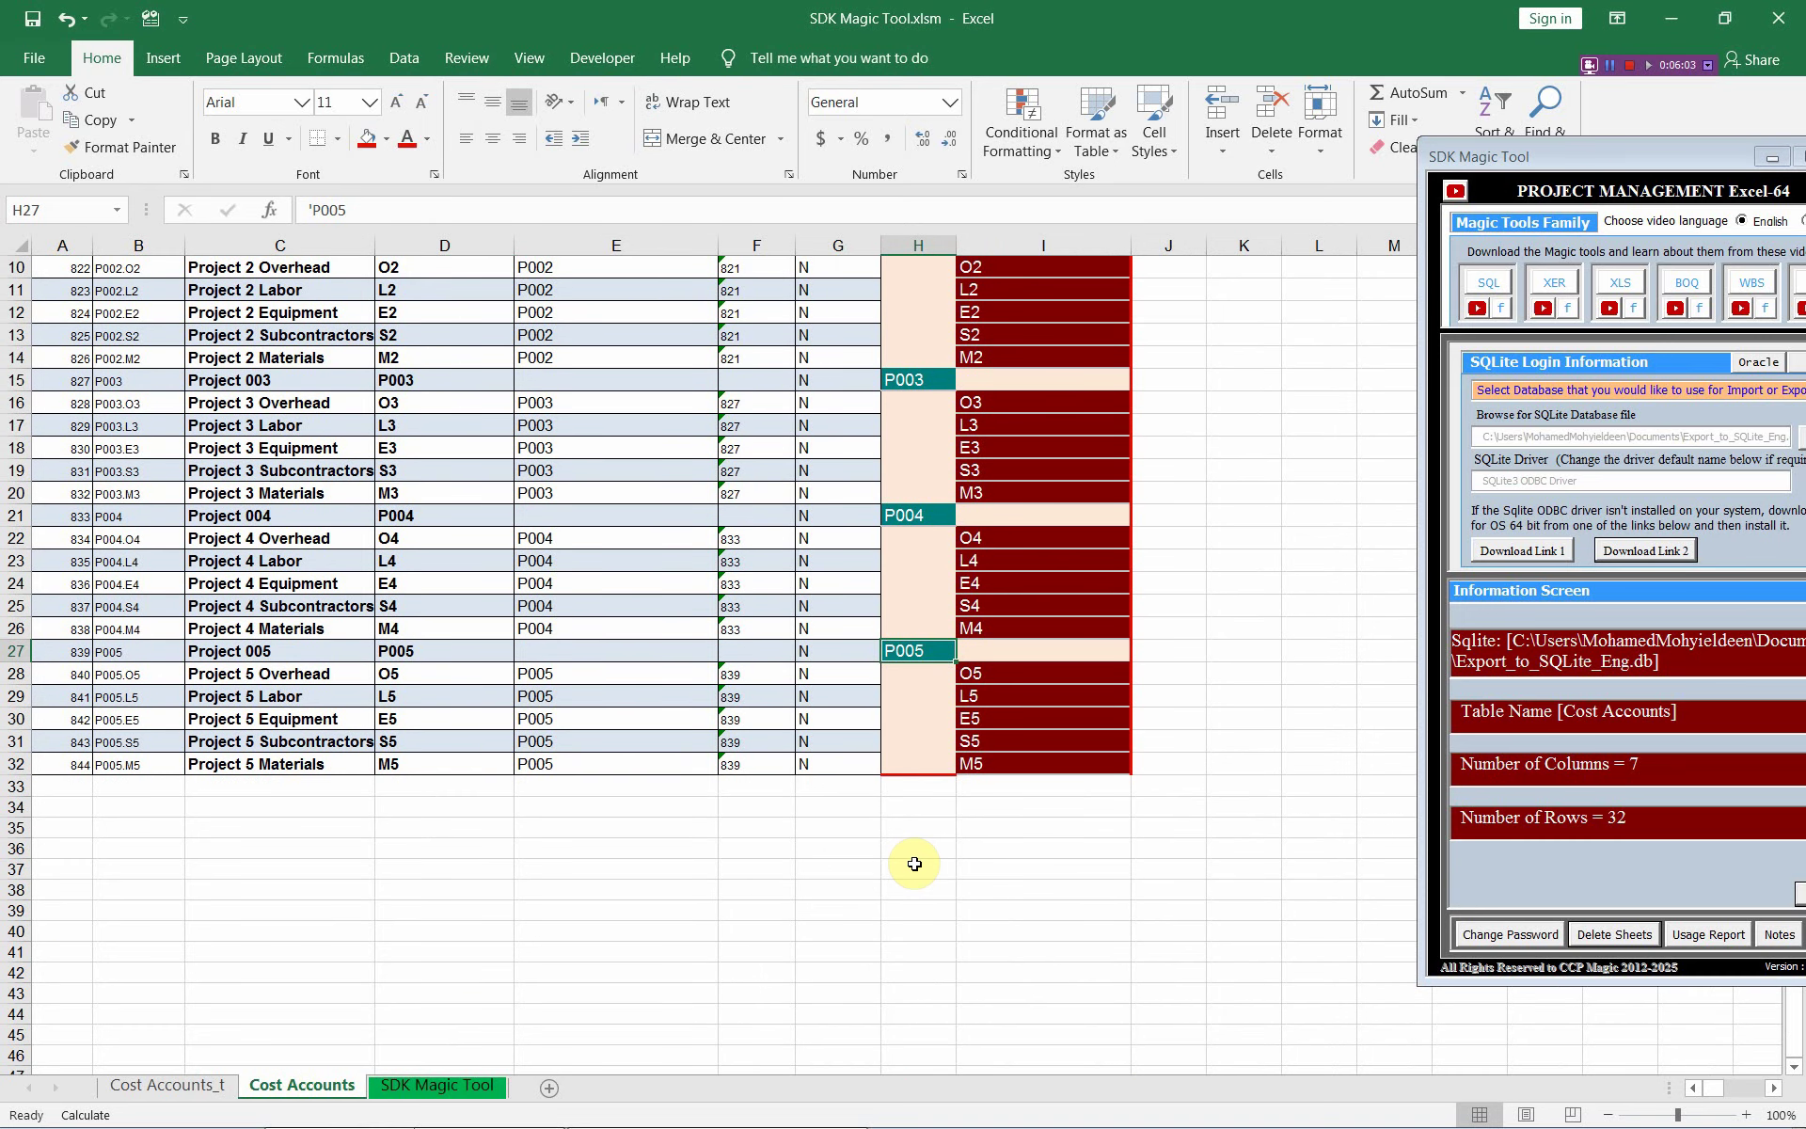
- Switch to Primavera P6 and check the end of the enterprise Cost Accounts list for the Project 006 accounts
key("alt+Tab")
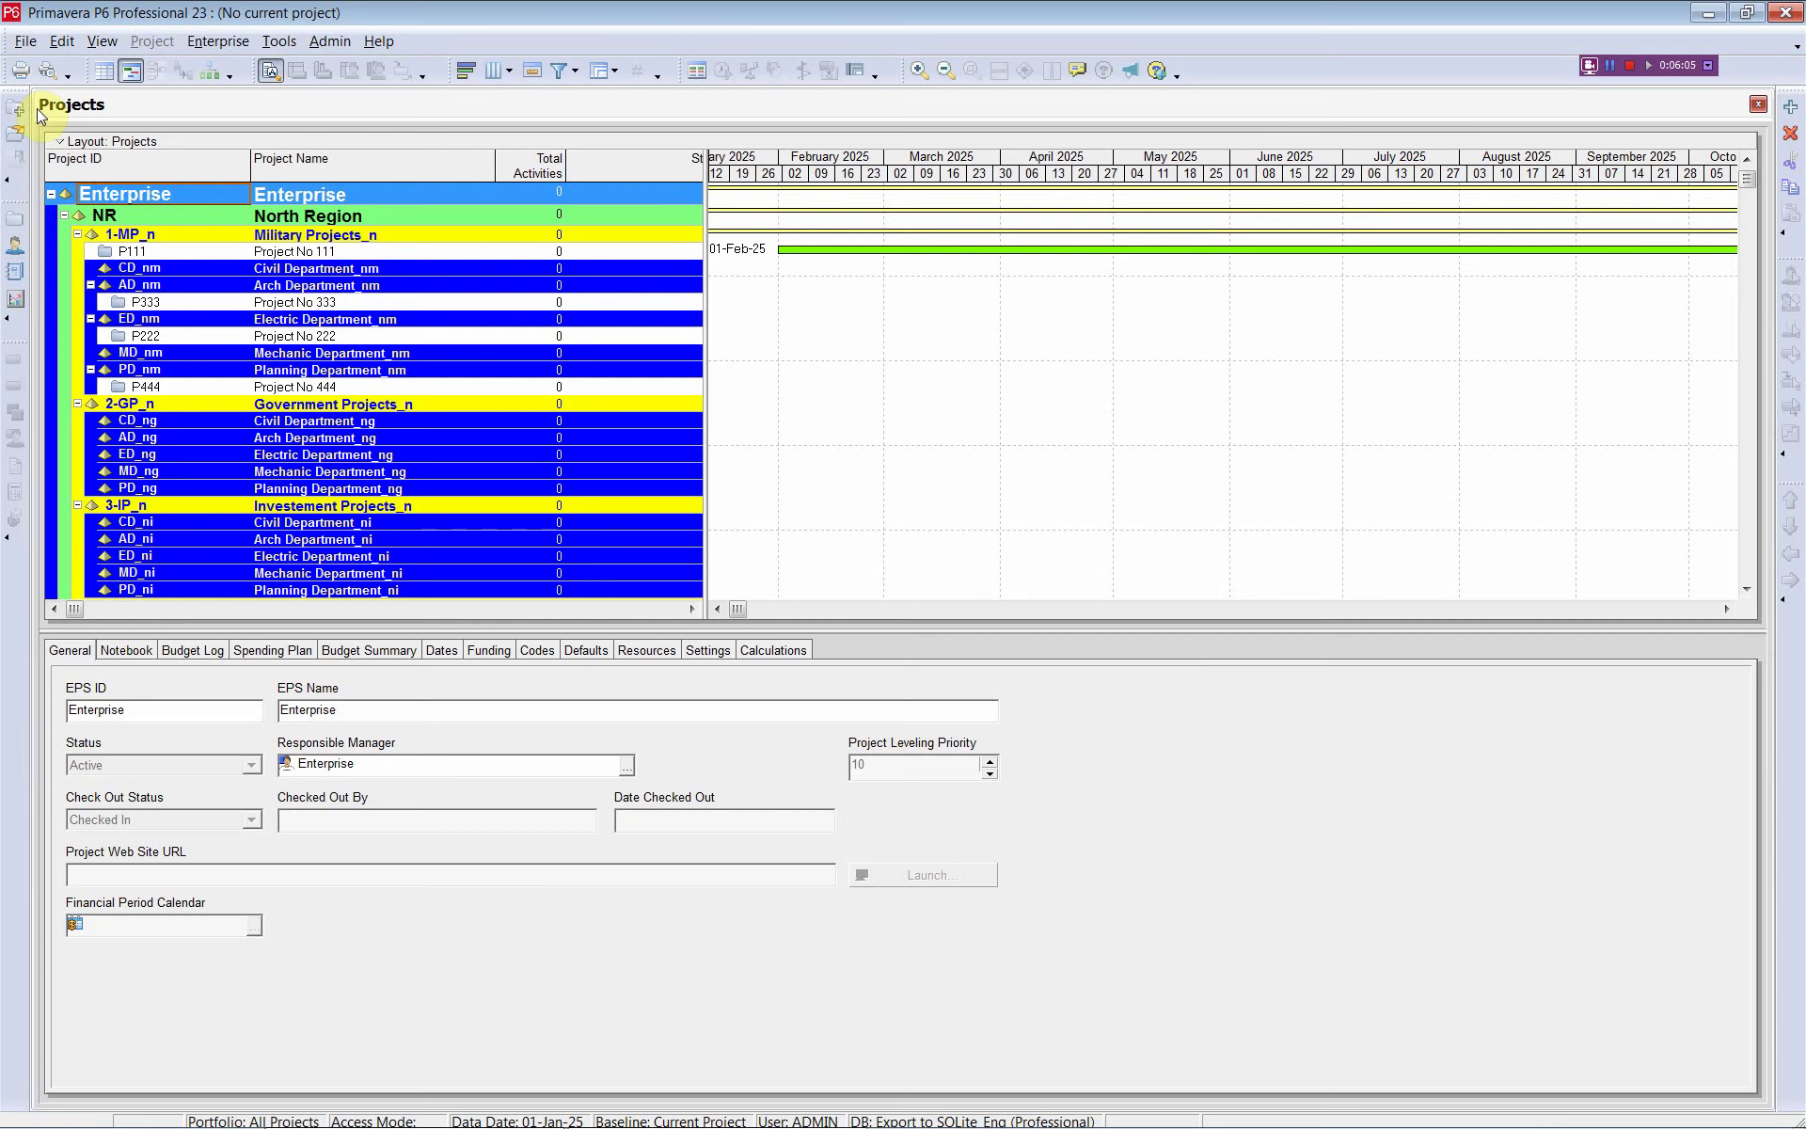
left_click(213, 43)
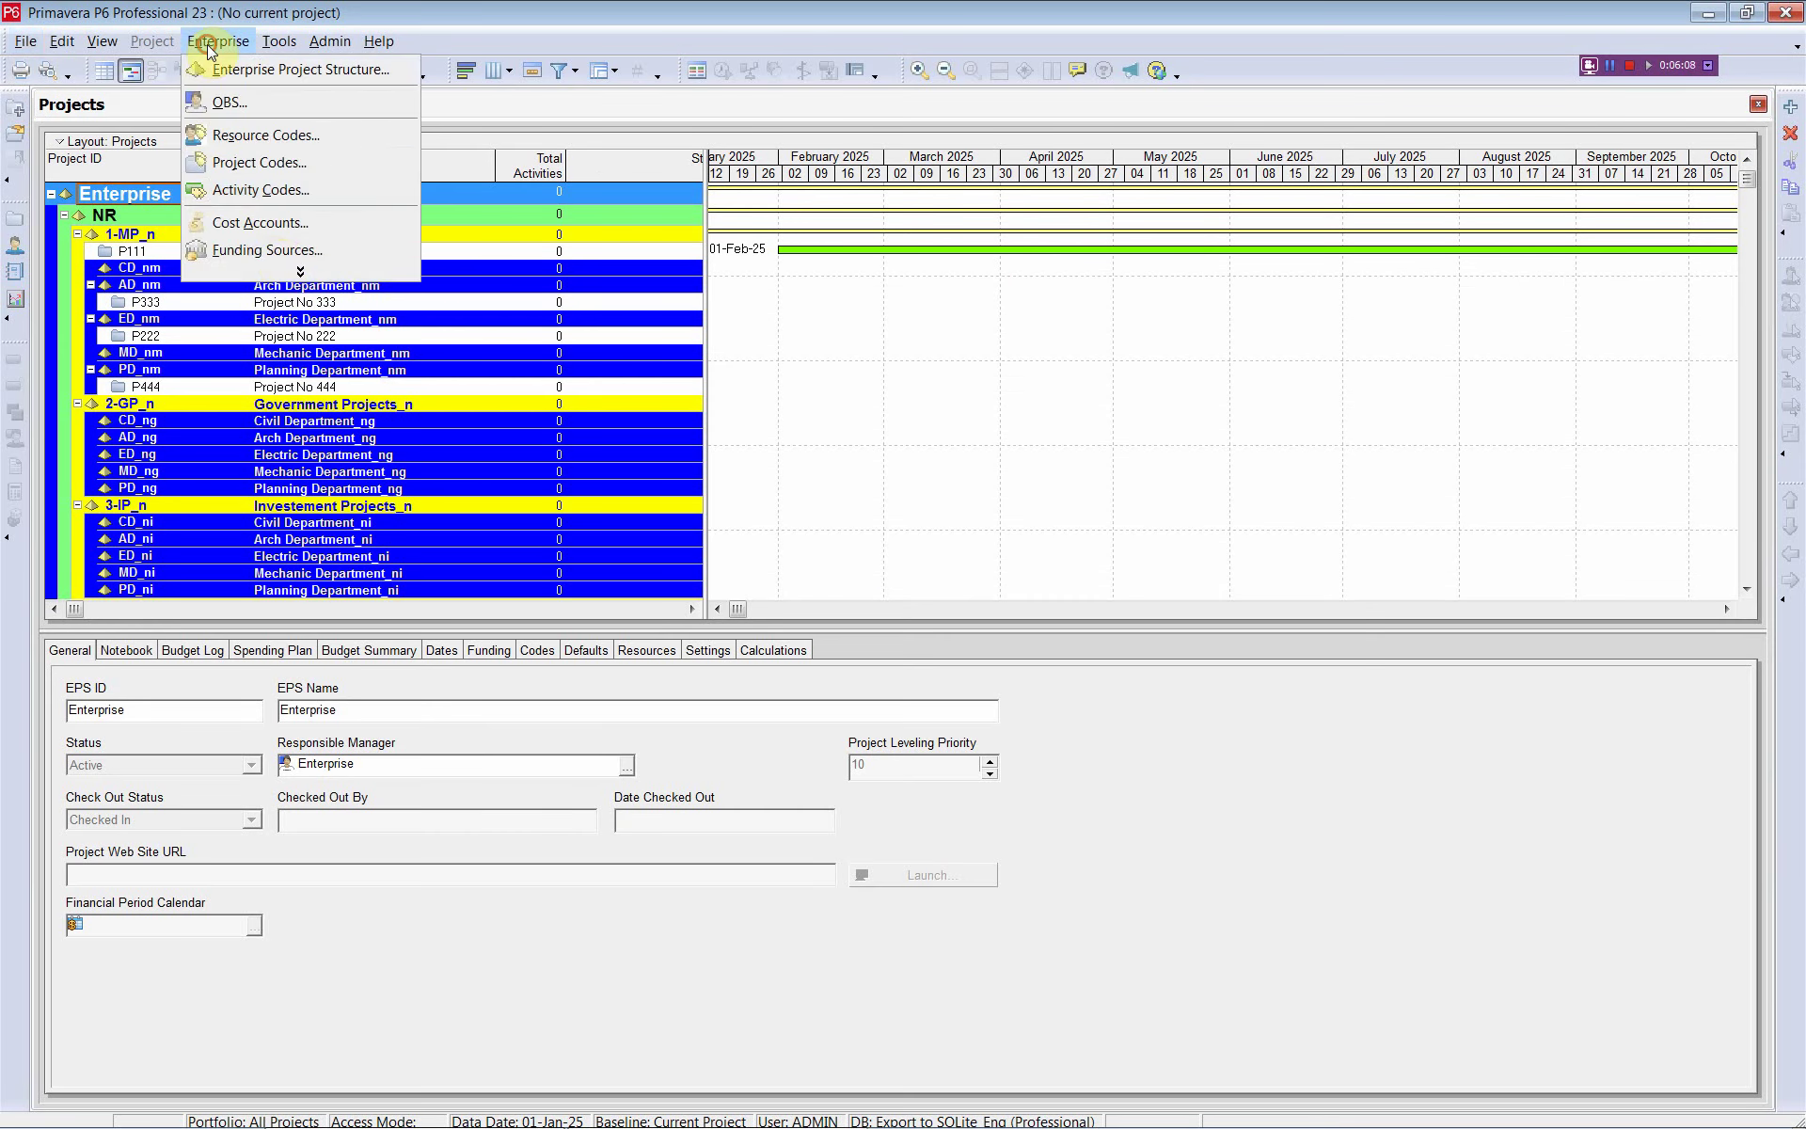
left_click(275, 223)
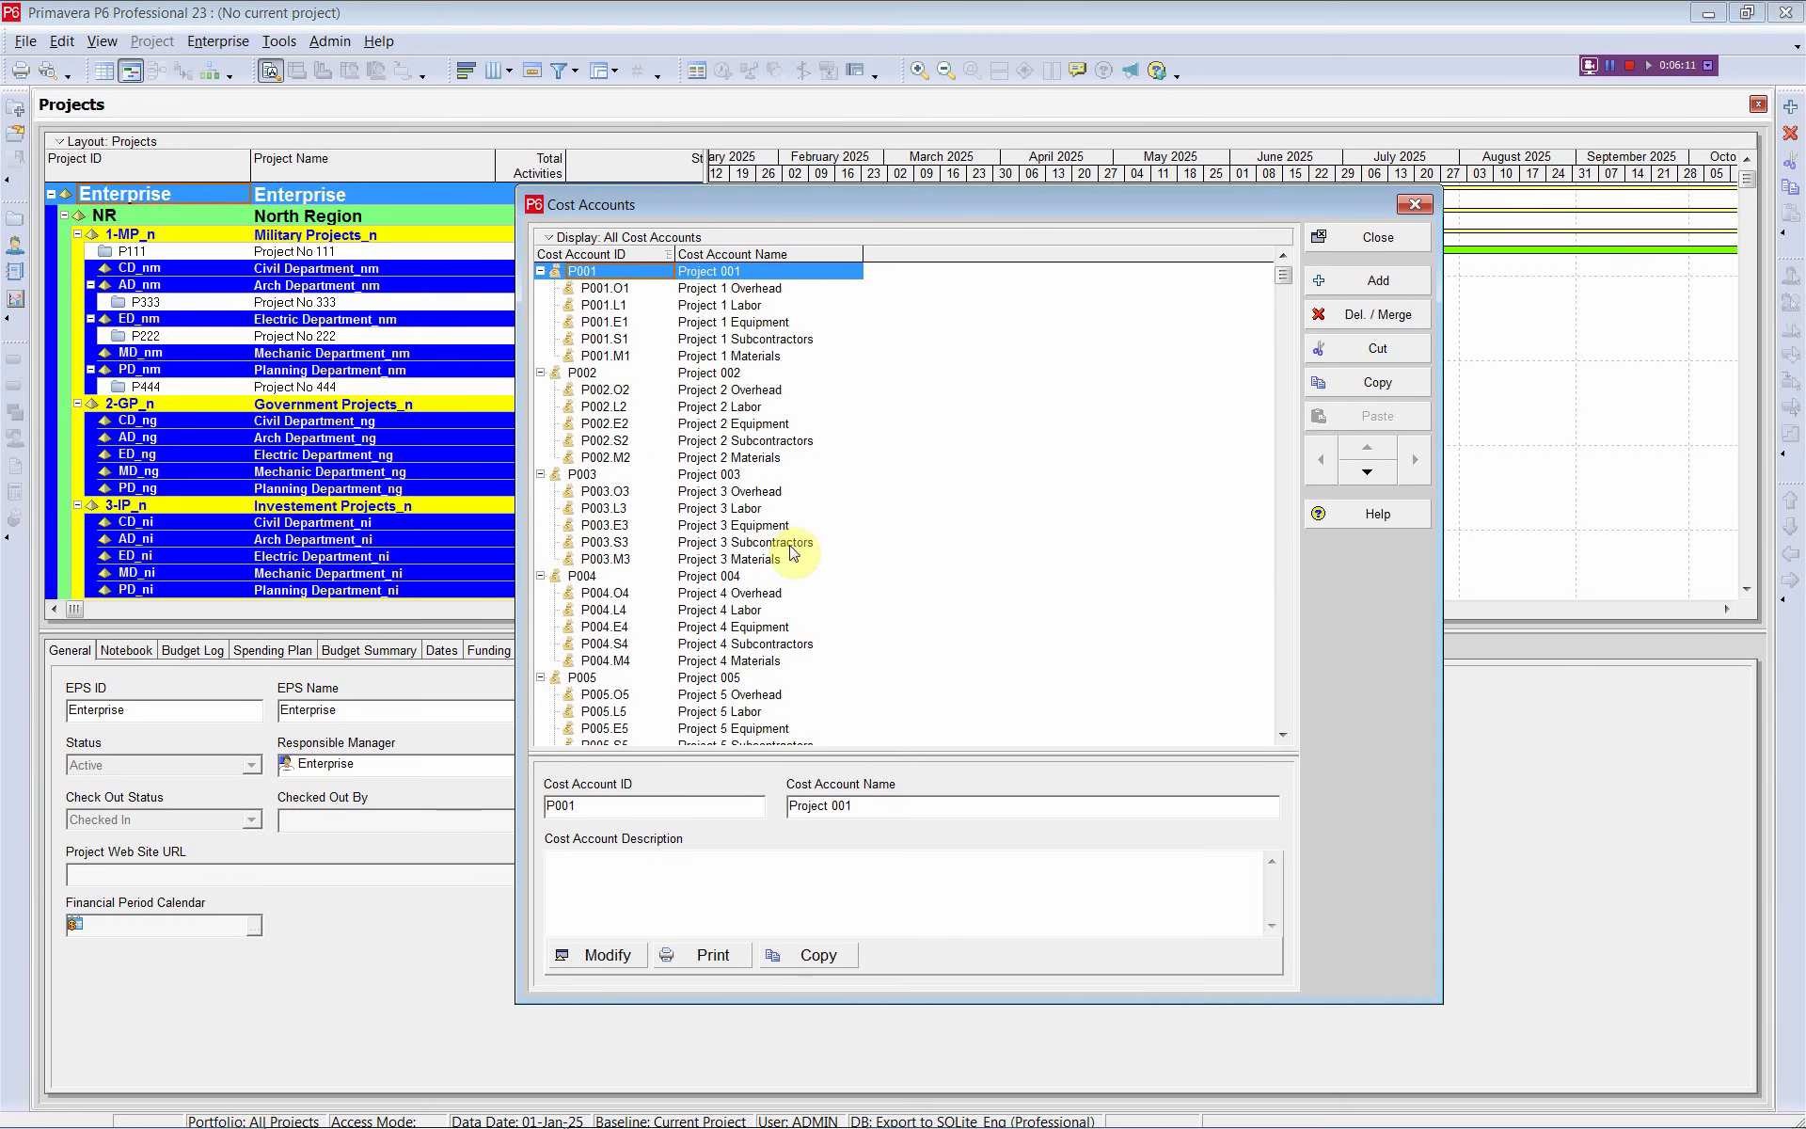
left_click_drag(1283, 276, 1274, 739)
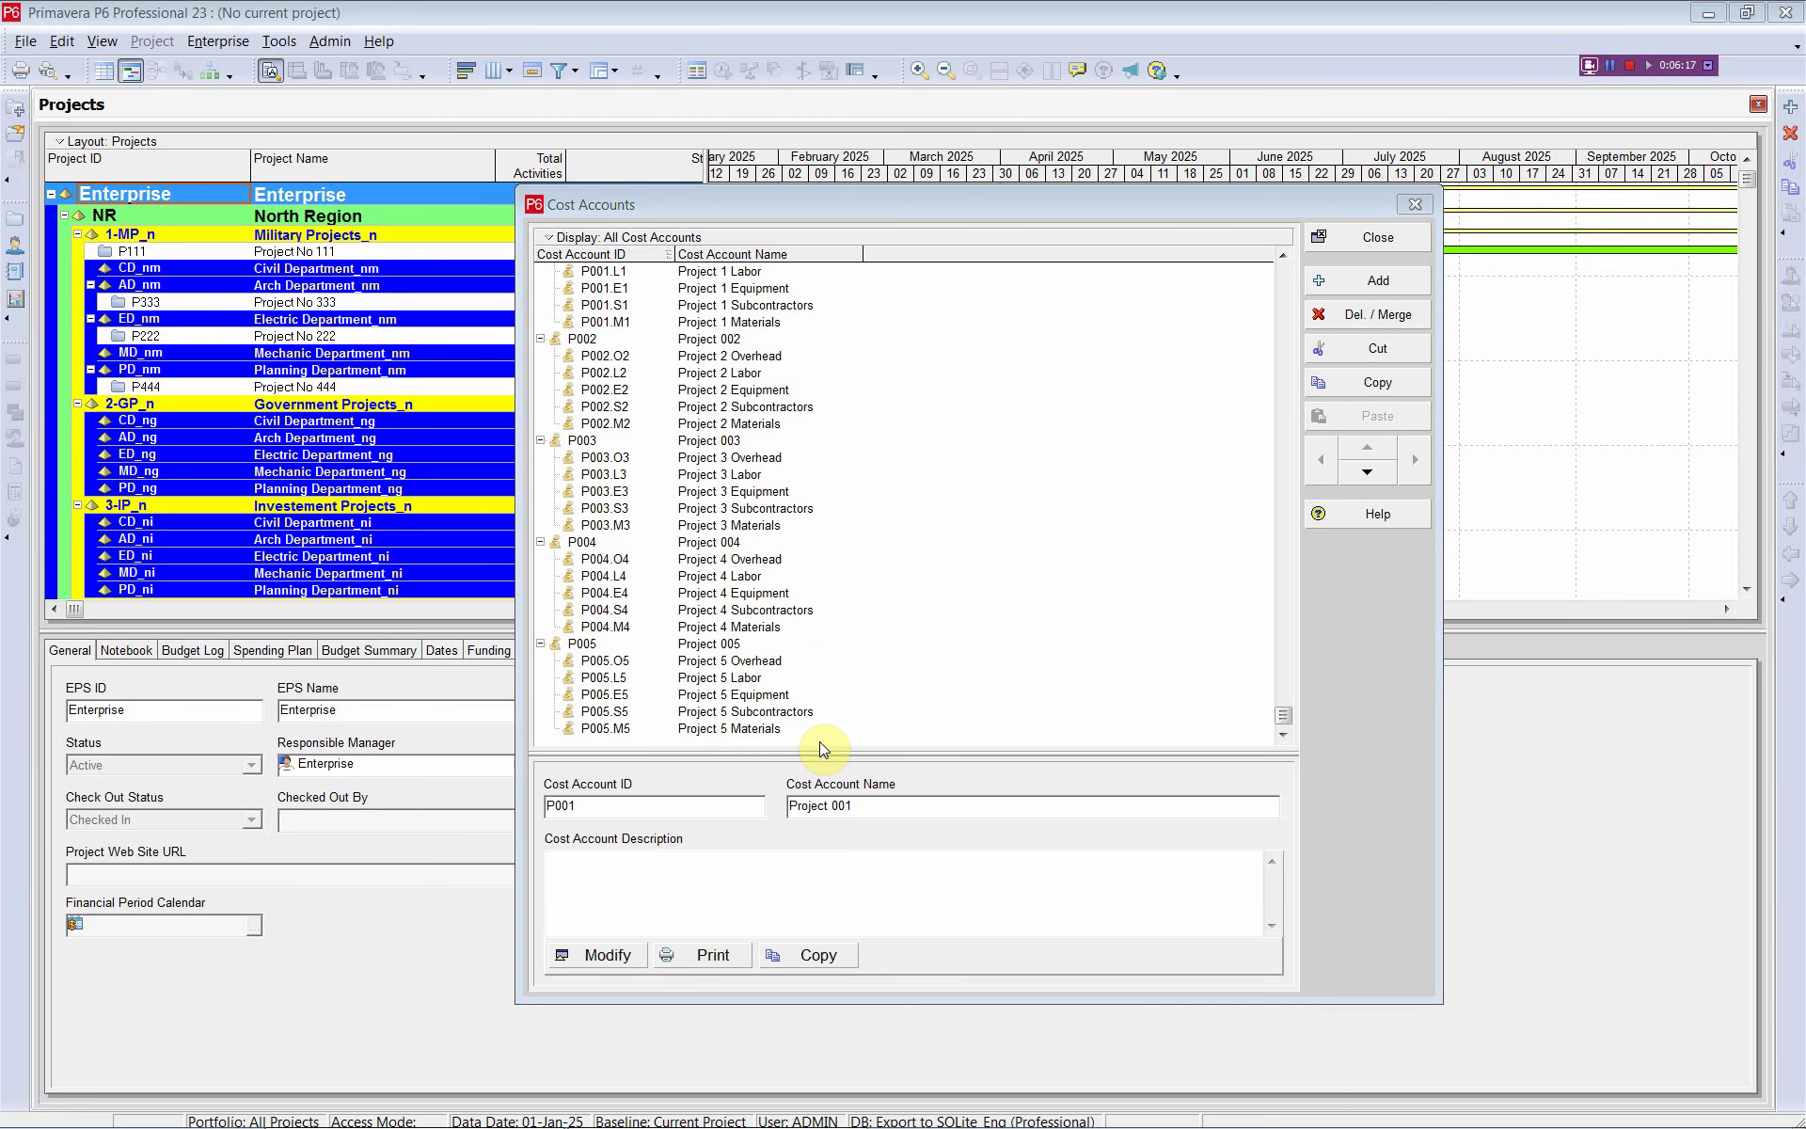
- Return to Excel and move the SDK Magic Tool window fully into view
key("alt+Tab")
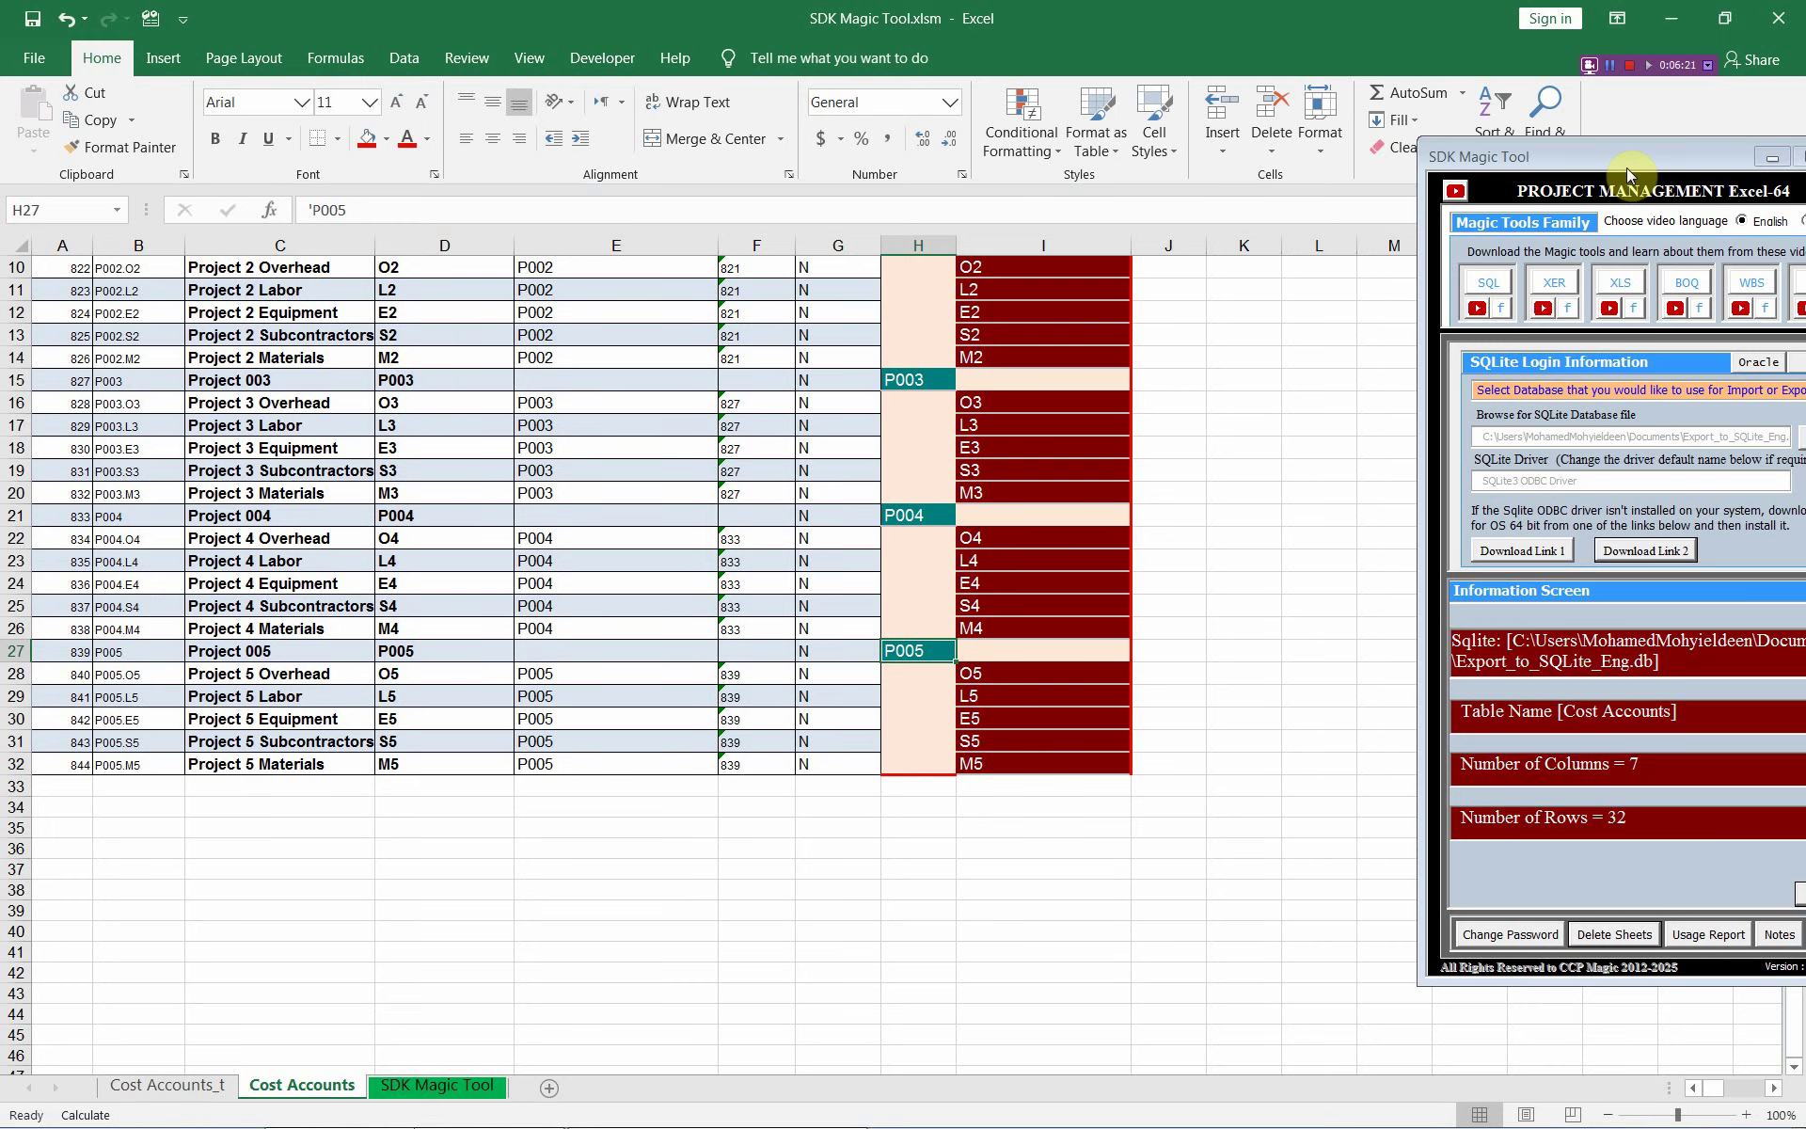
left_click_drag(1627, 171, 1416, 190)
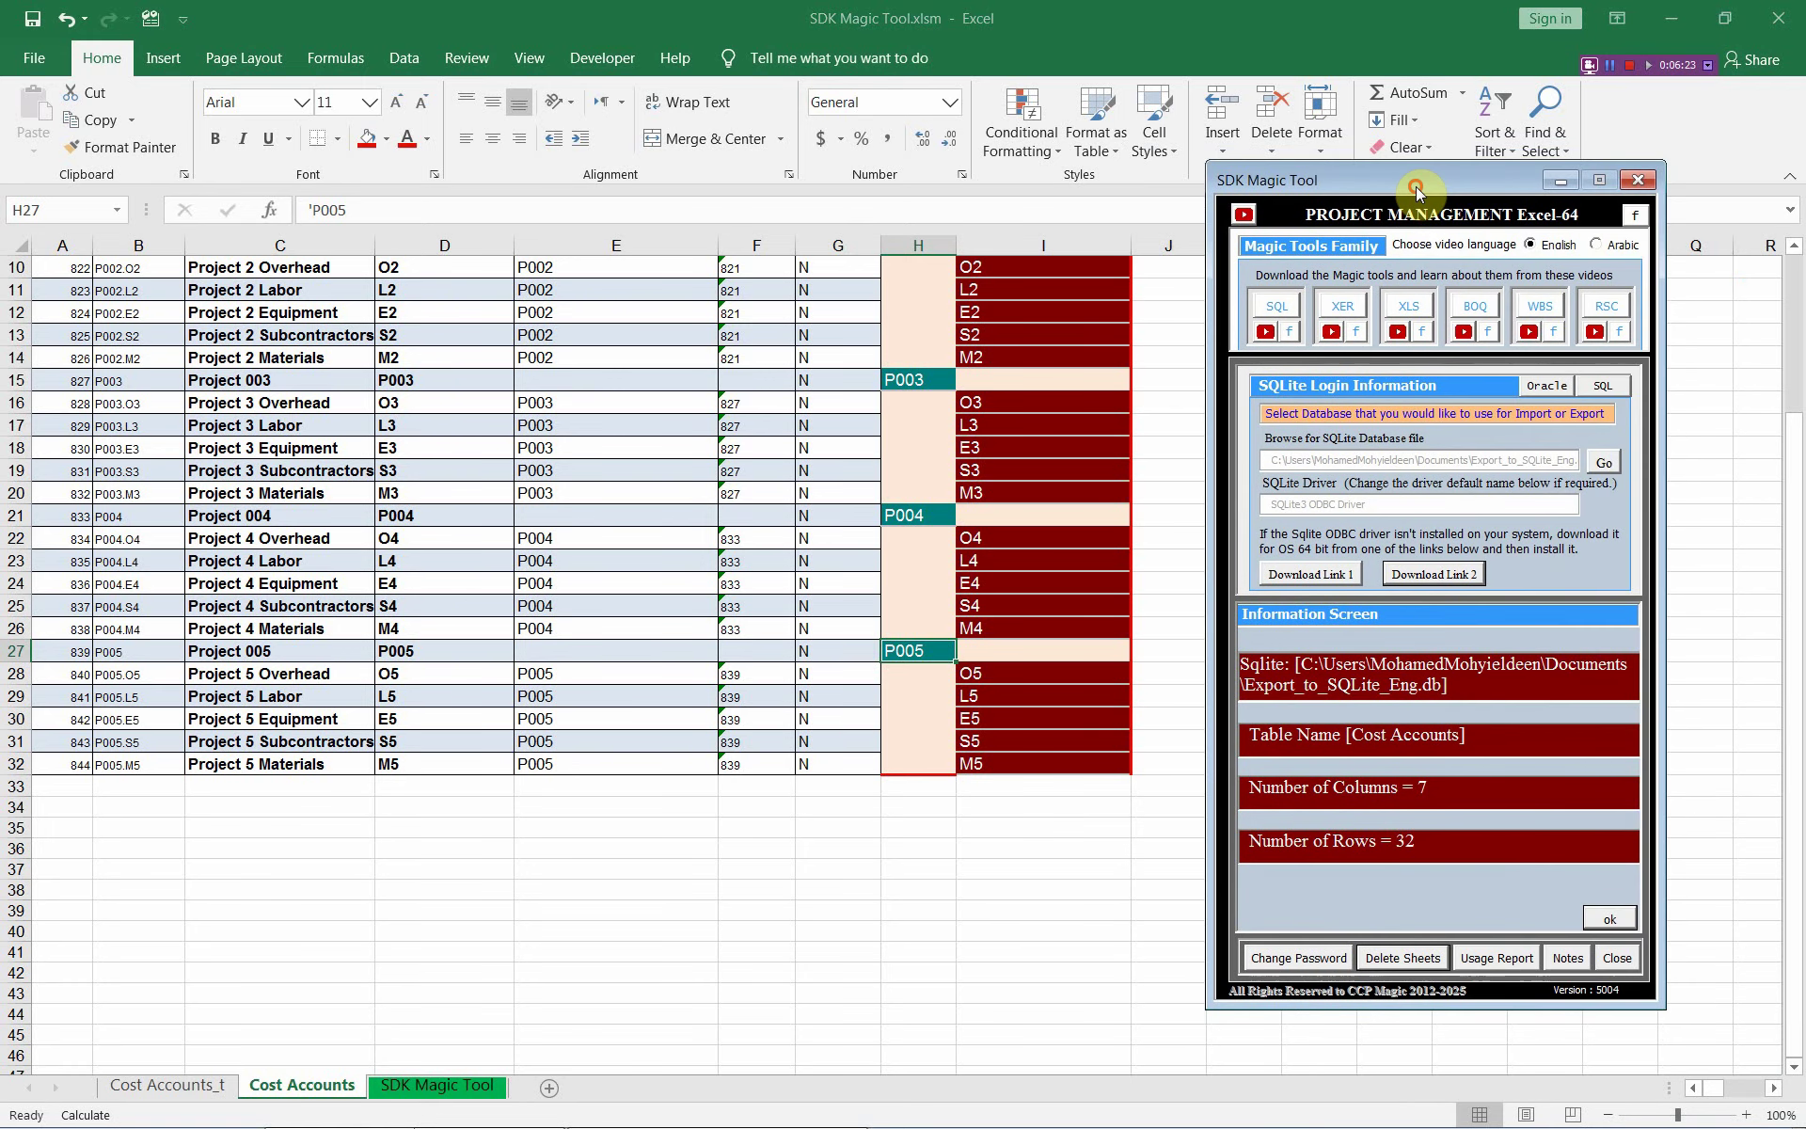